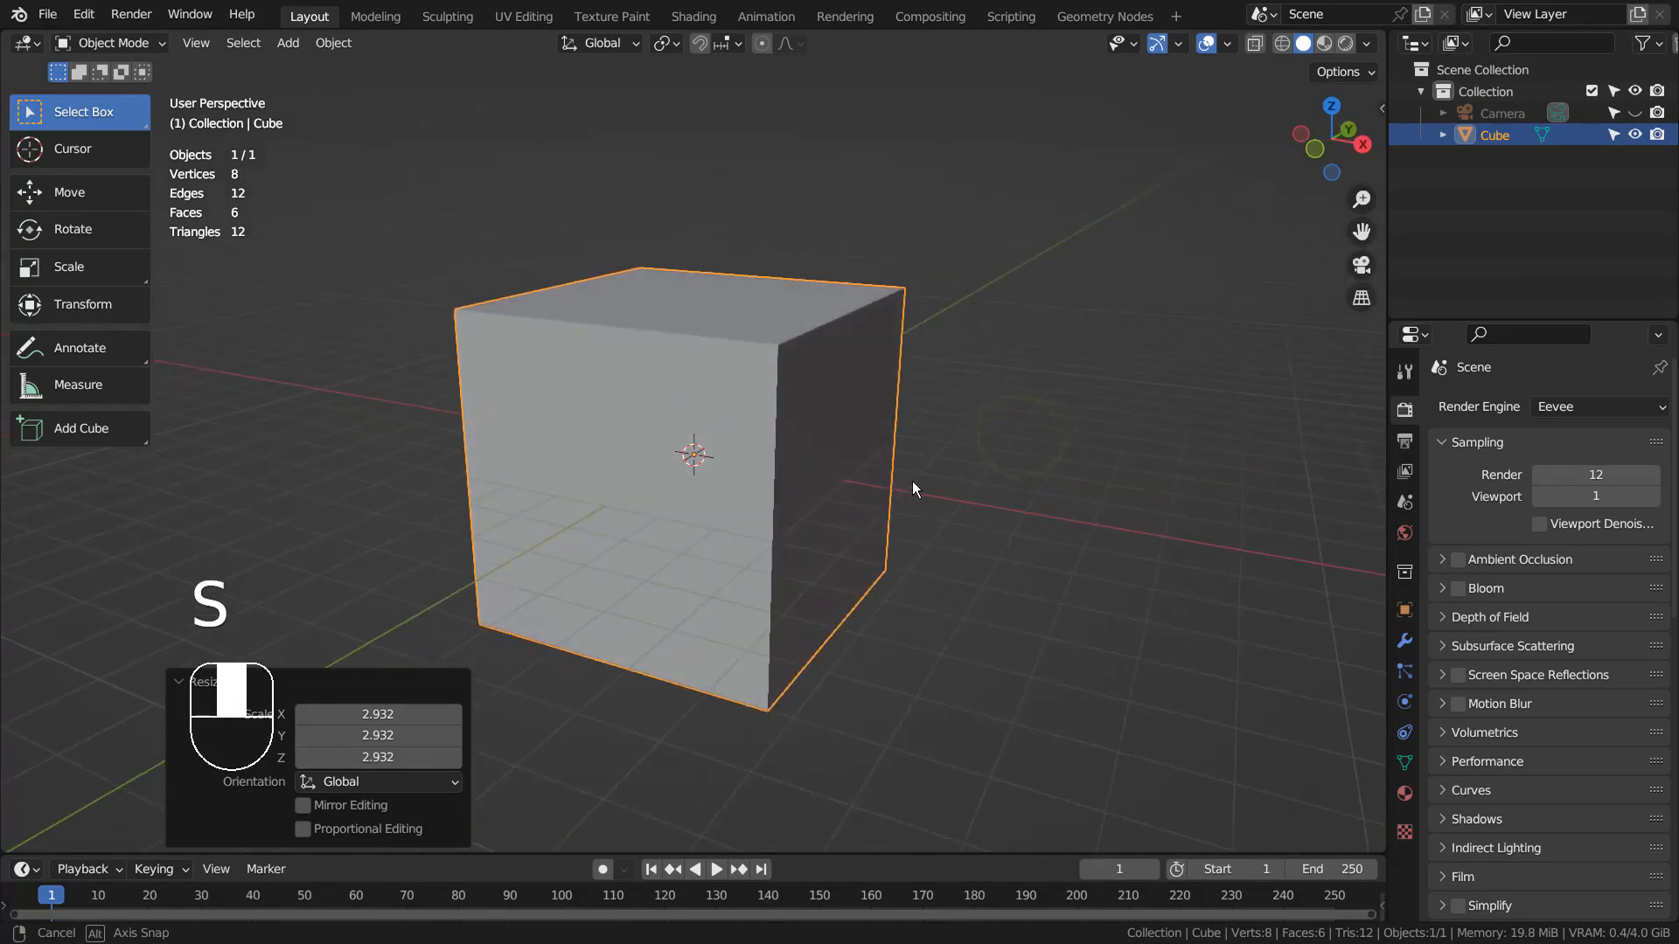
Delete the cube's top face and the two side faces nearest the viewer, leaving an open room corner.
key(Tab)
click(793, 429)
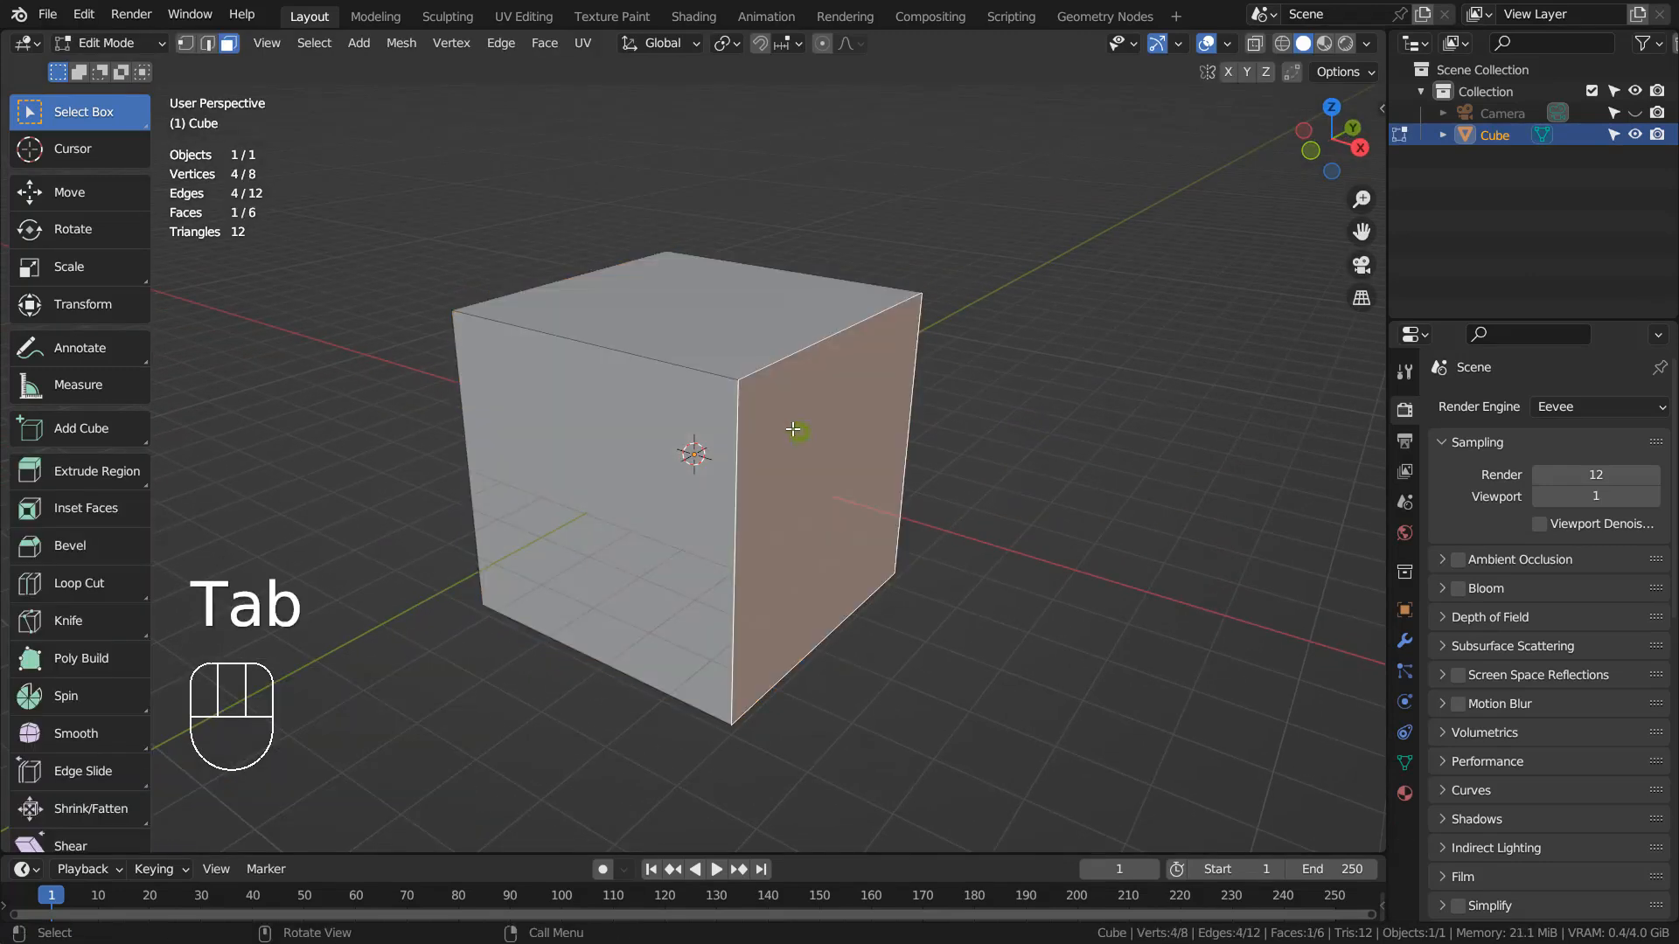
shift+click(702, 346)
shift+click(582, 457)
key(x)
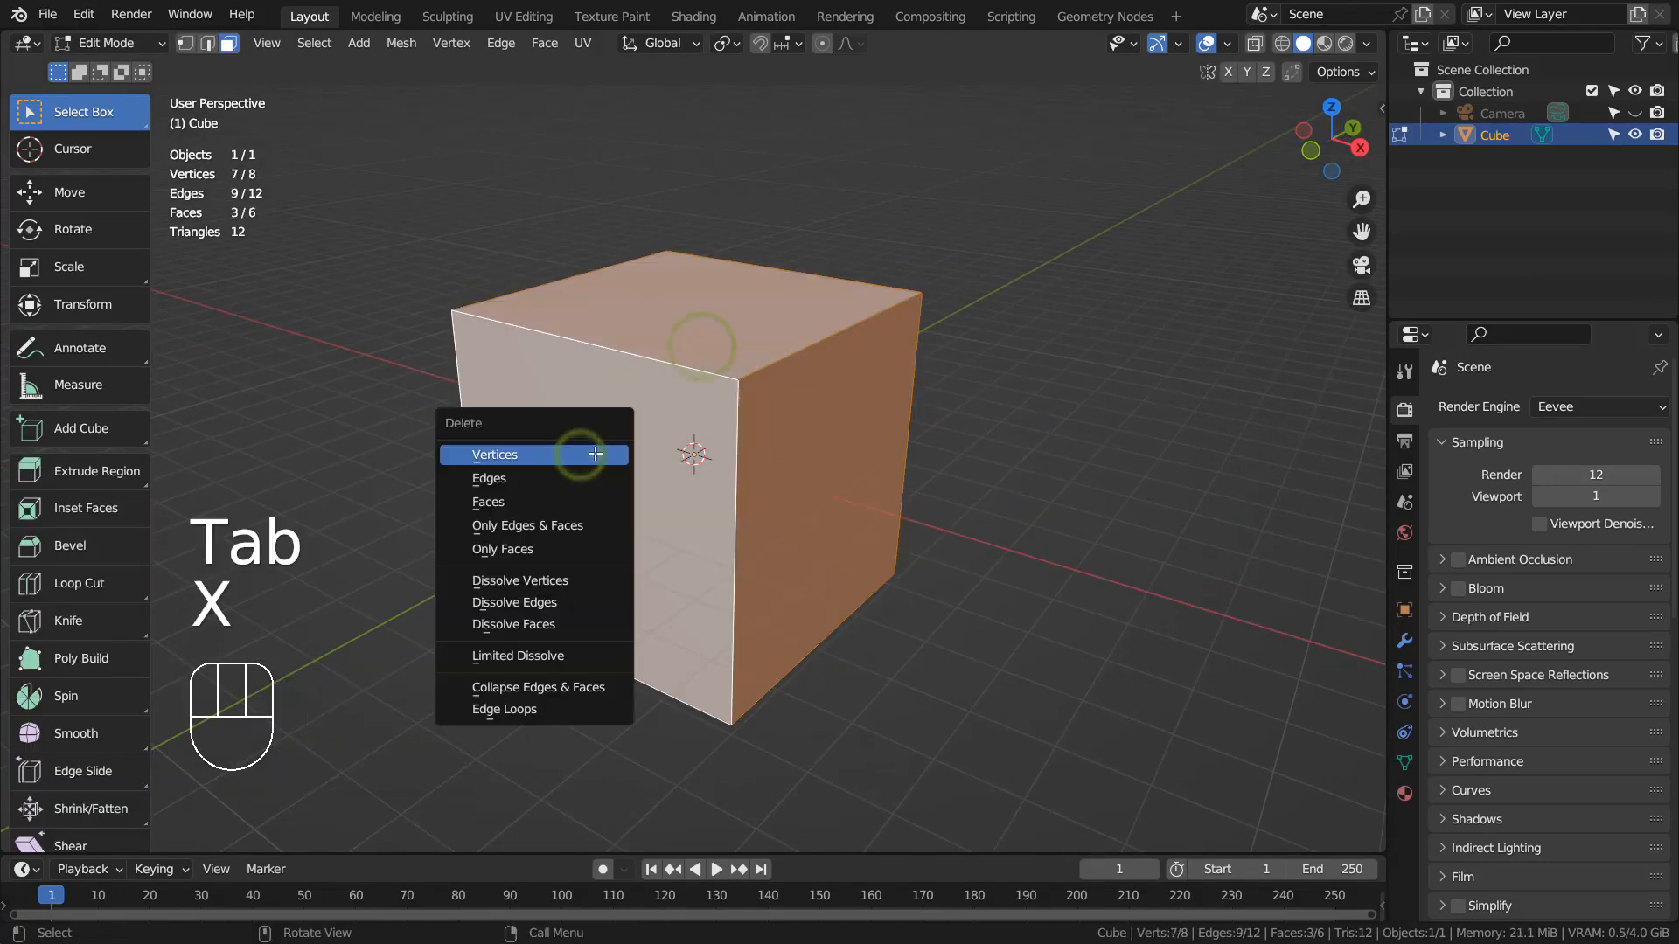
click(578, 500)
key(Tab)
Scale the open cube by about 1.756 and move it about 1.01 m in X, 1.5 m in Y and 1.62 m in Z.
drag(815, 517, 822, 516)
key(s)
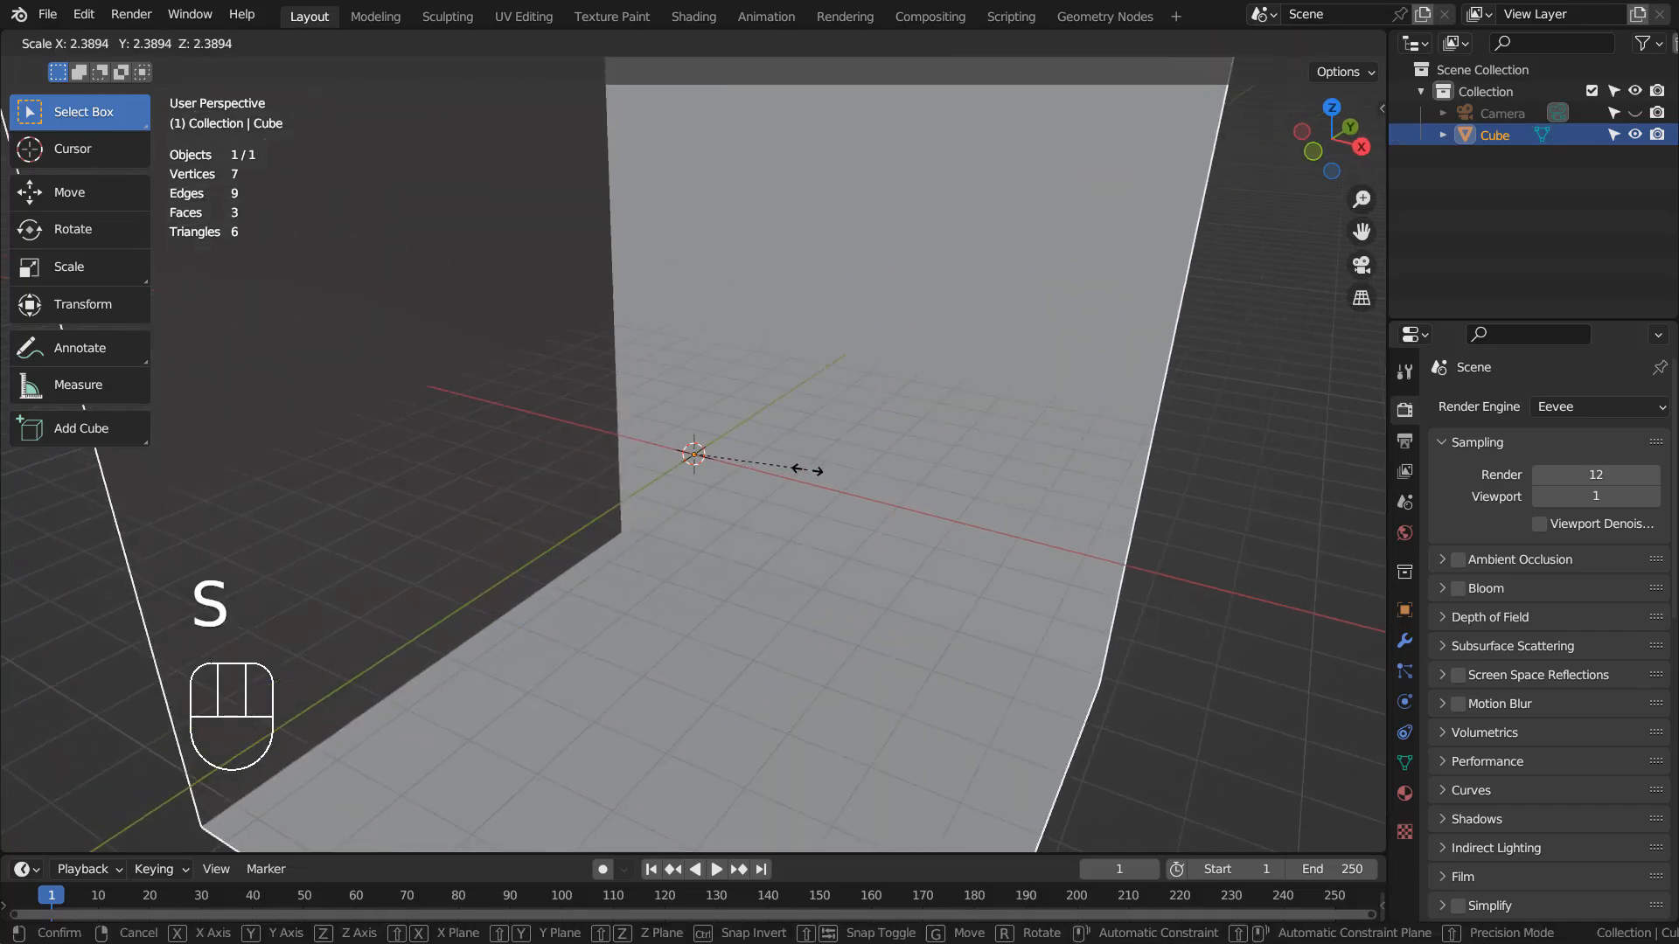
click(777, 471)
key(g)
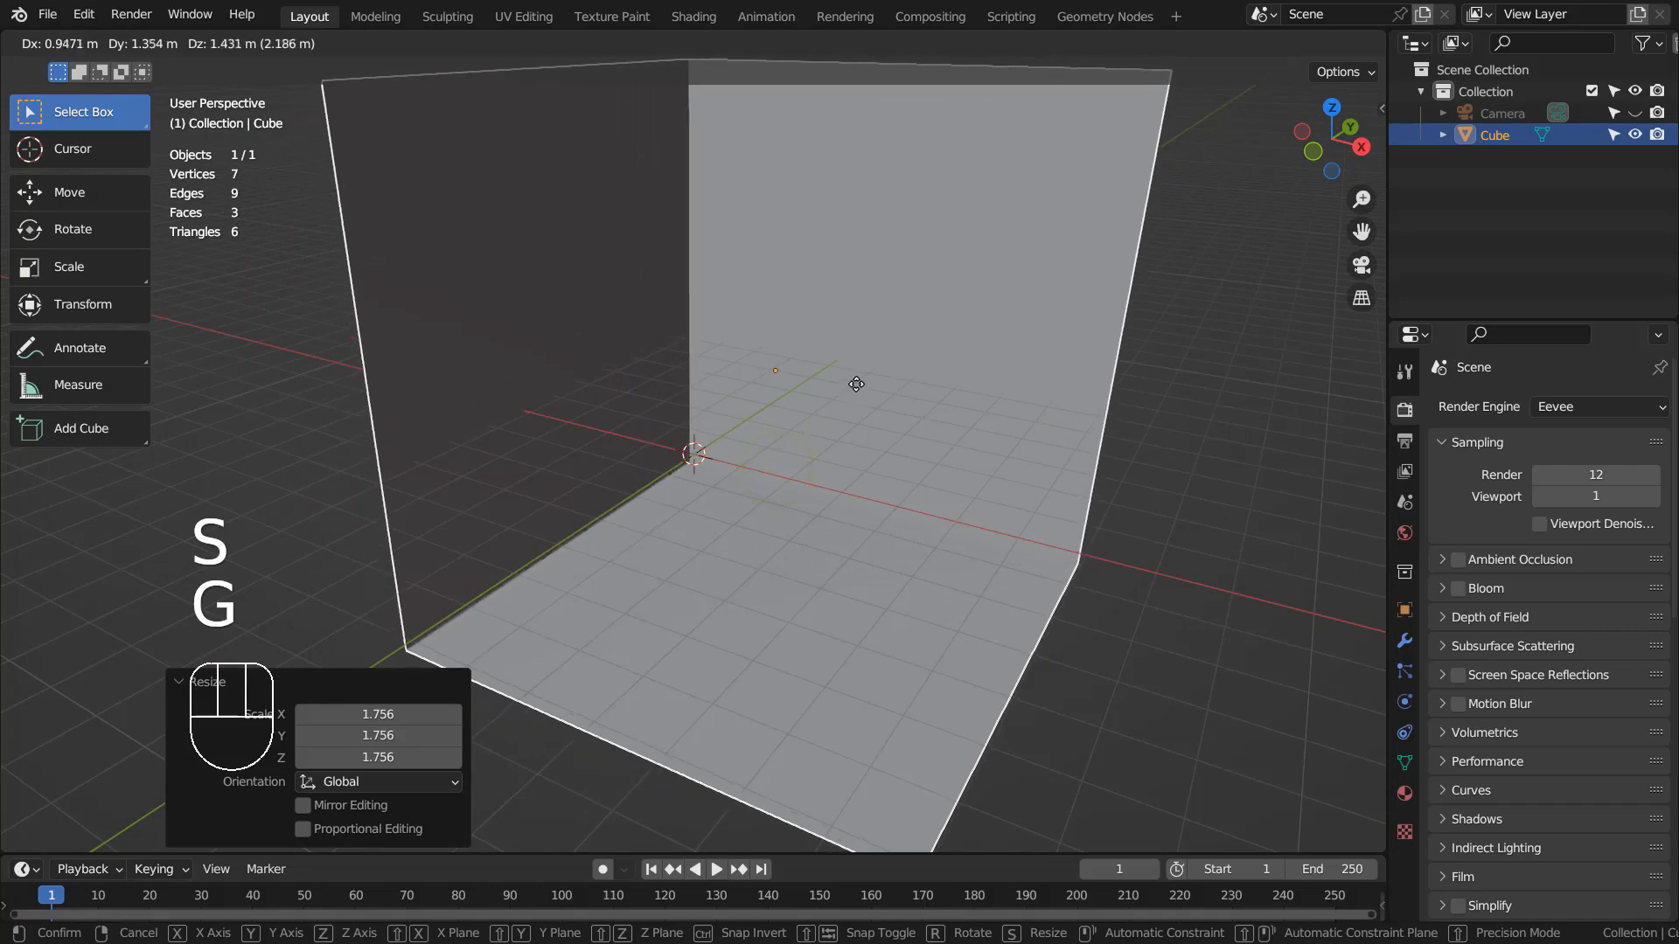
click(863, 374)
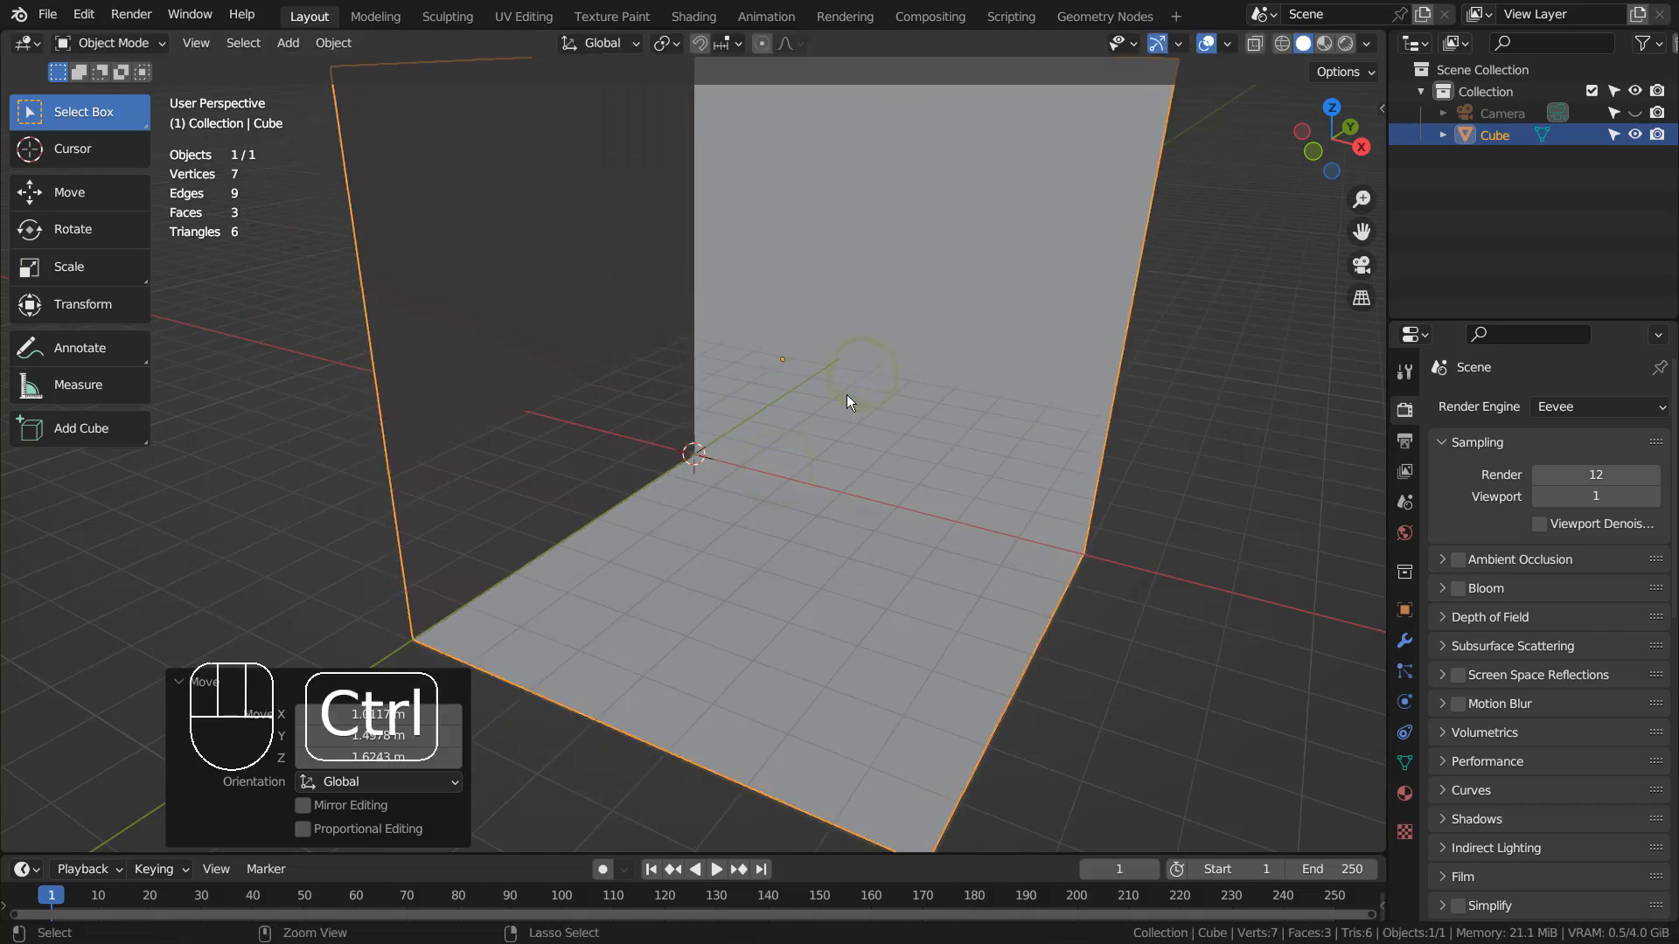
Align the camera to the current view, reposition it with walk navigation to frame the cube's inner corner, and render the image.
key(ctrl+alt+KP_0)
key(shift+grave)
key(w)
key(w)
key(w)
key(w)
key(w)
key(w)
key(w)
key(w)
key(w)
key(w)
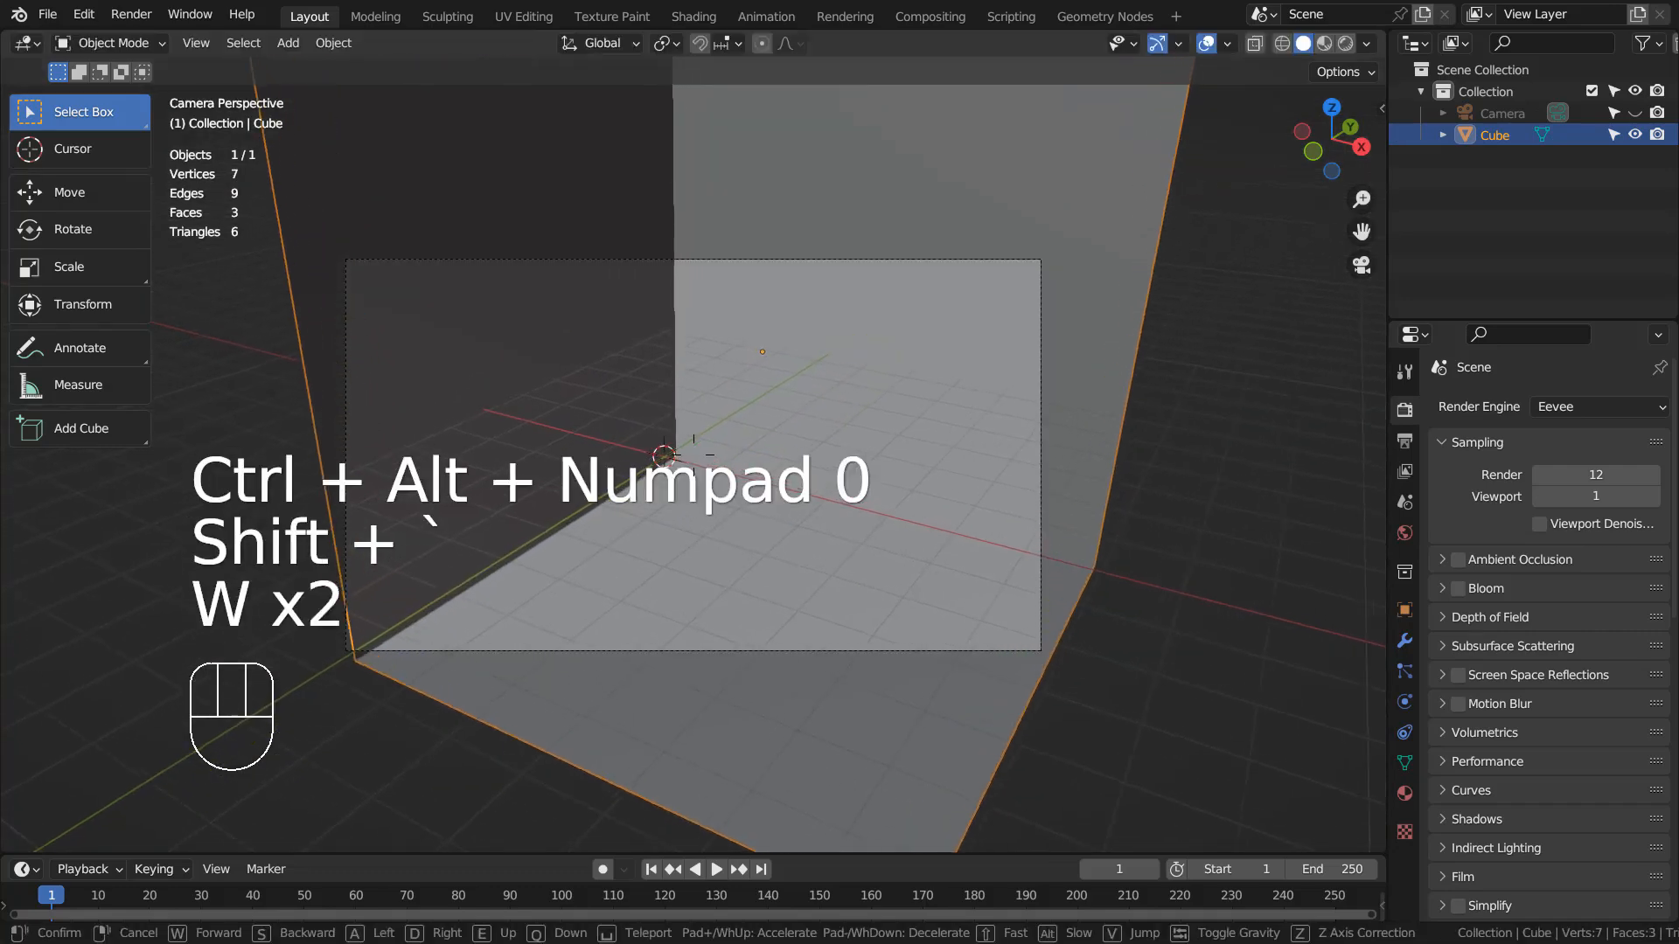
key(e)
key(e)
key(e)
key(e)
key(e)
key(e)
key(e)
key(e)
key(e)
key(e)
key(e)
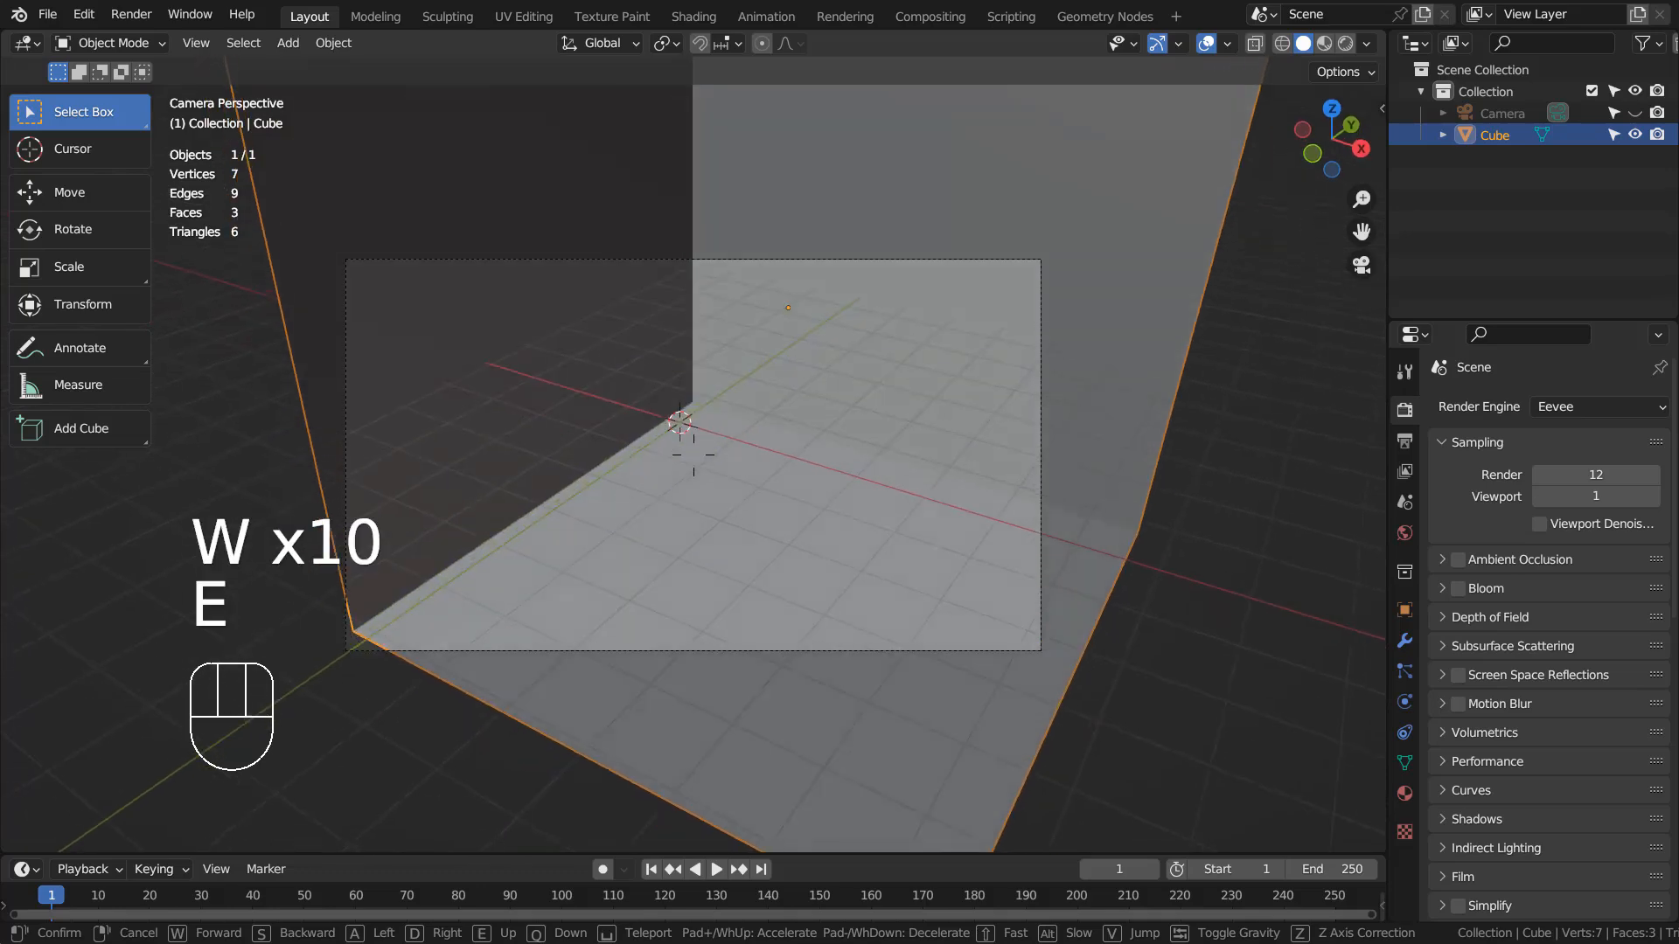
key(w)
key(e)
key(w)
key(e)
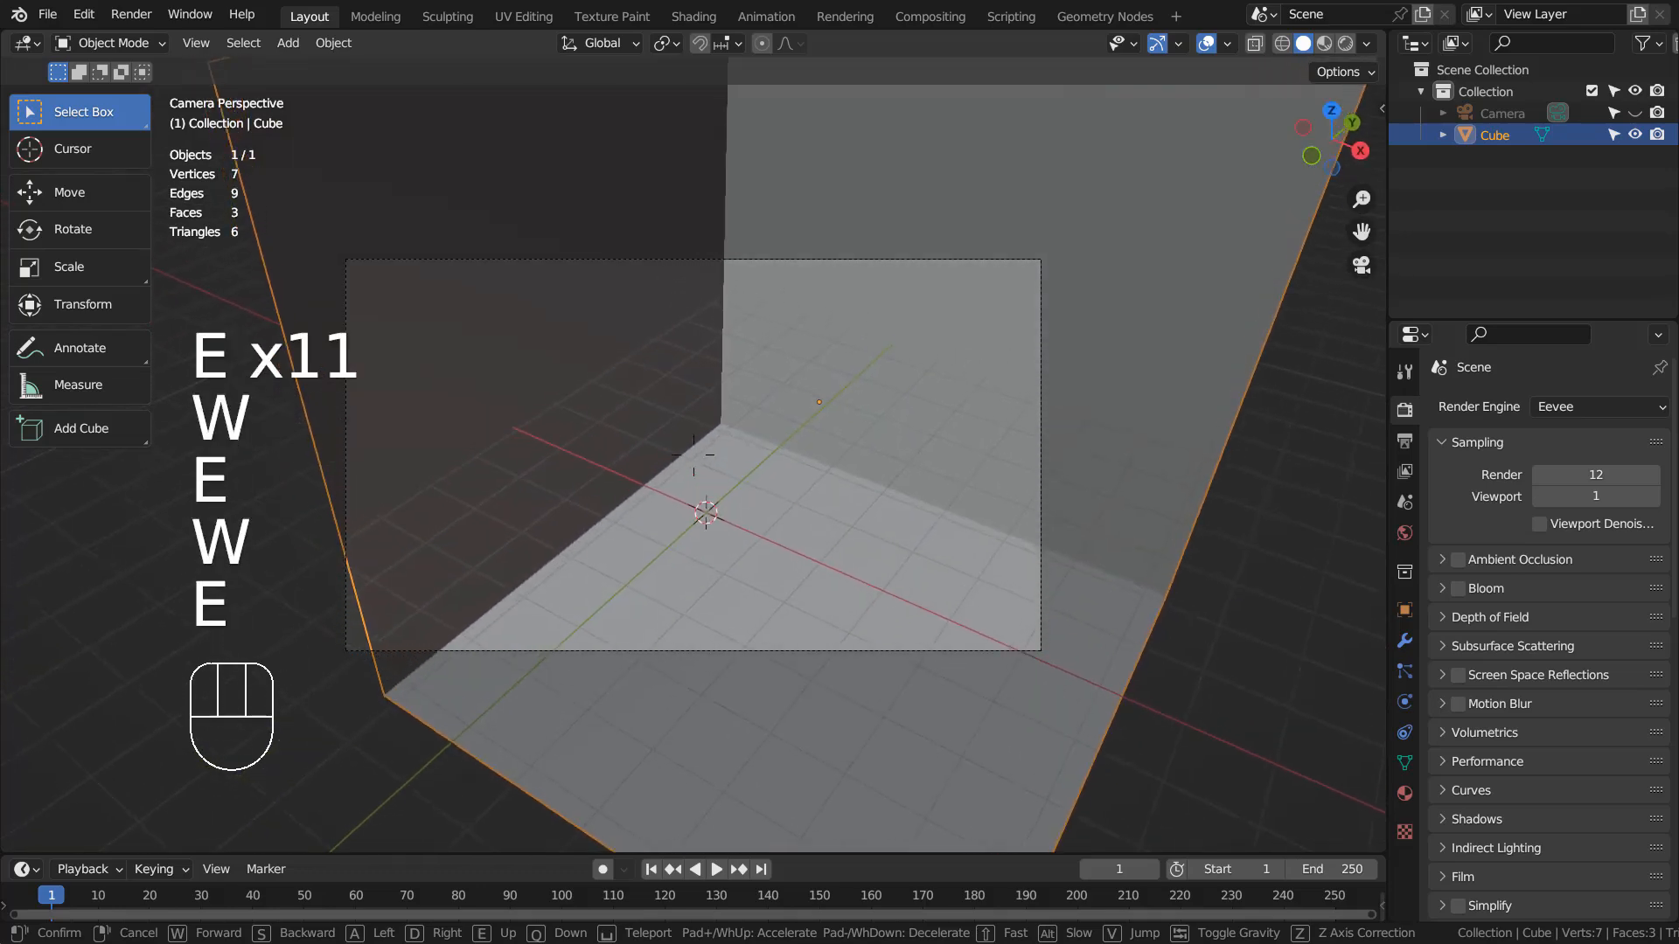
key(d)
key(s)
key(d)
key(d)
key(s)
key(d)
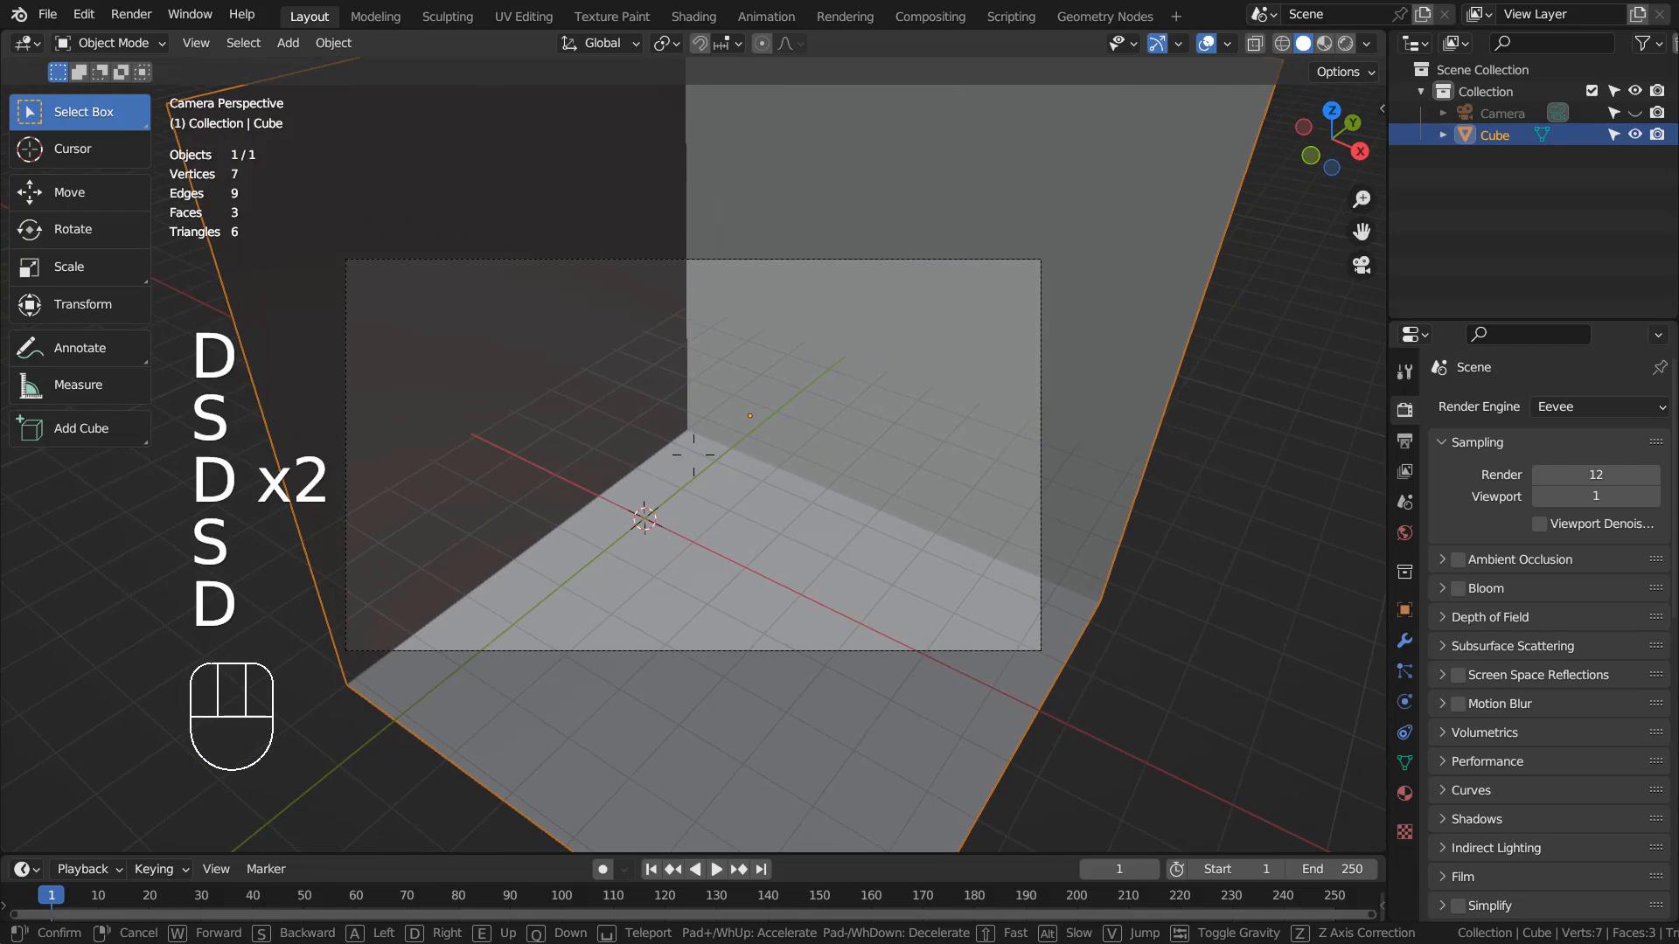
click(820, 460)
key(F12)
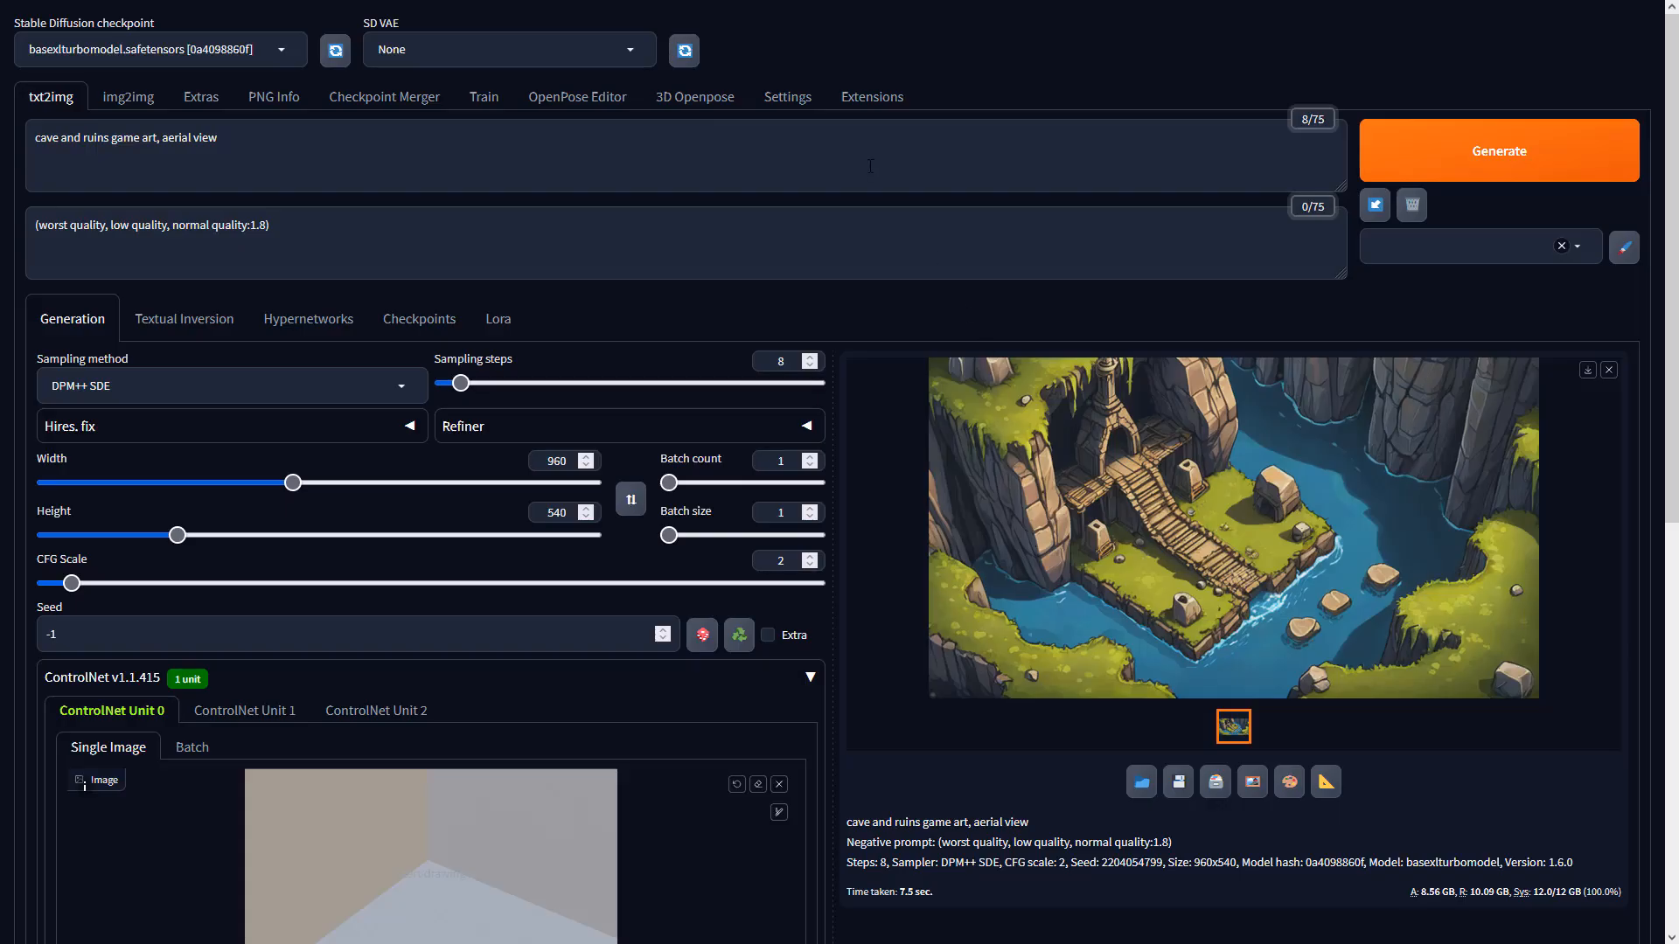
Switch to the Stable Diffusion web UI and set ControlNet Unit 0 to Depth with preprocessor none and model sai_xl_depth_256lora.
click(567, 459)
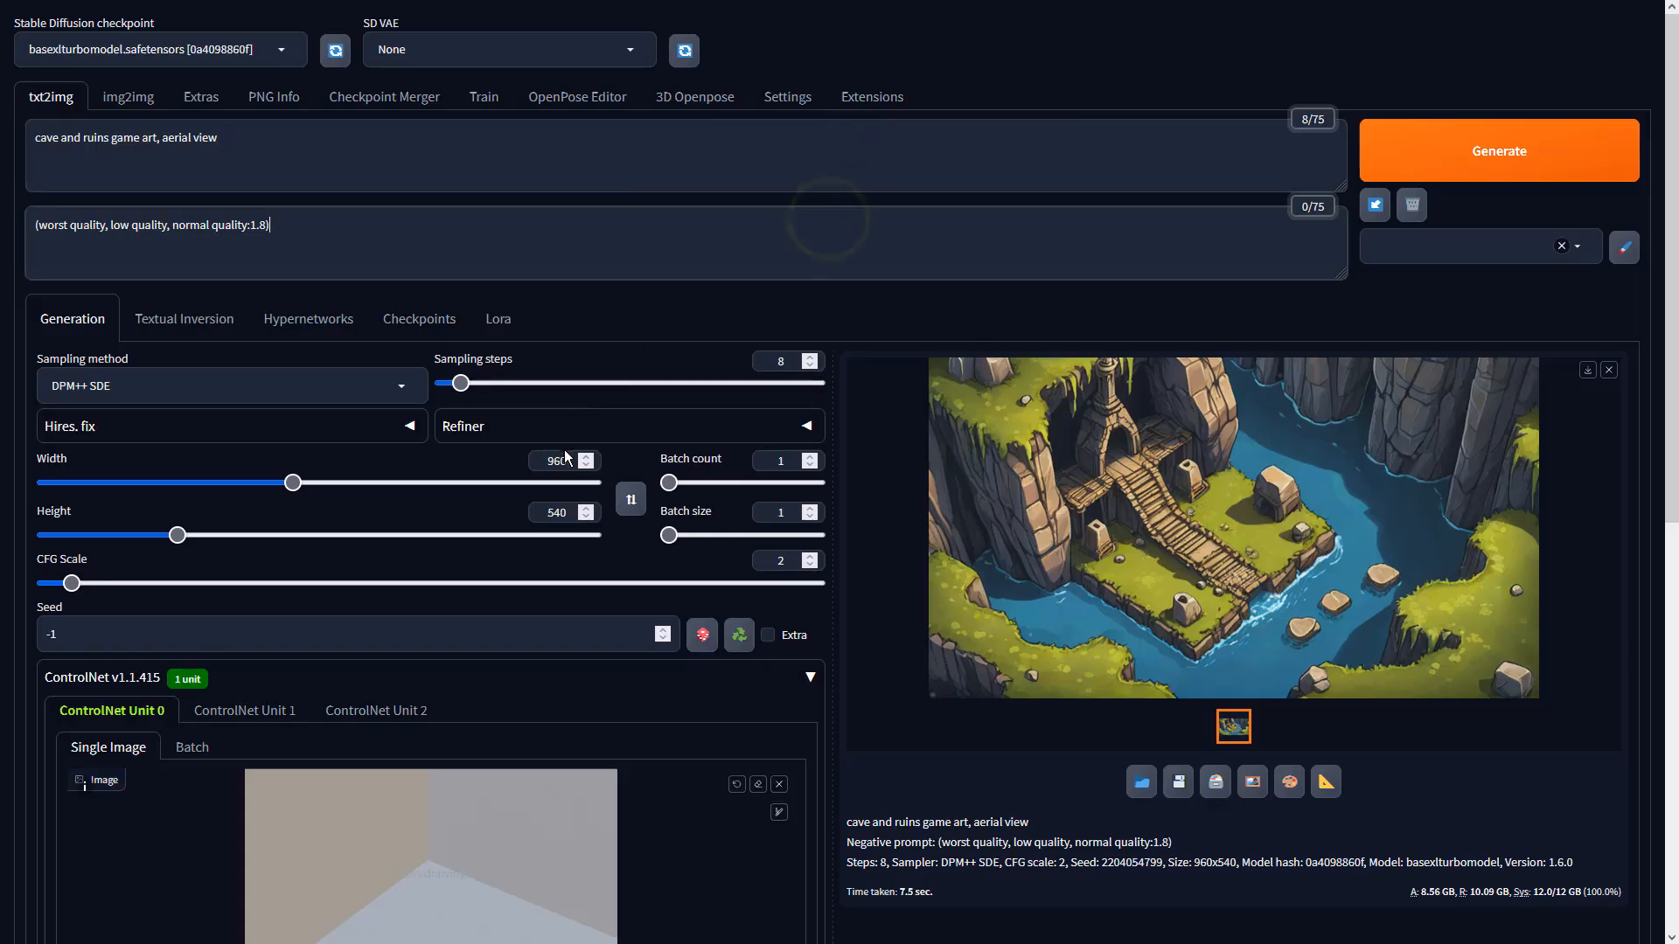
click(930, 817)
scroll(930, 817, down, 7)
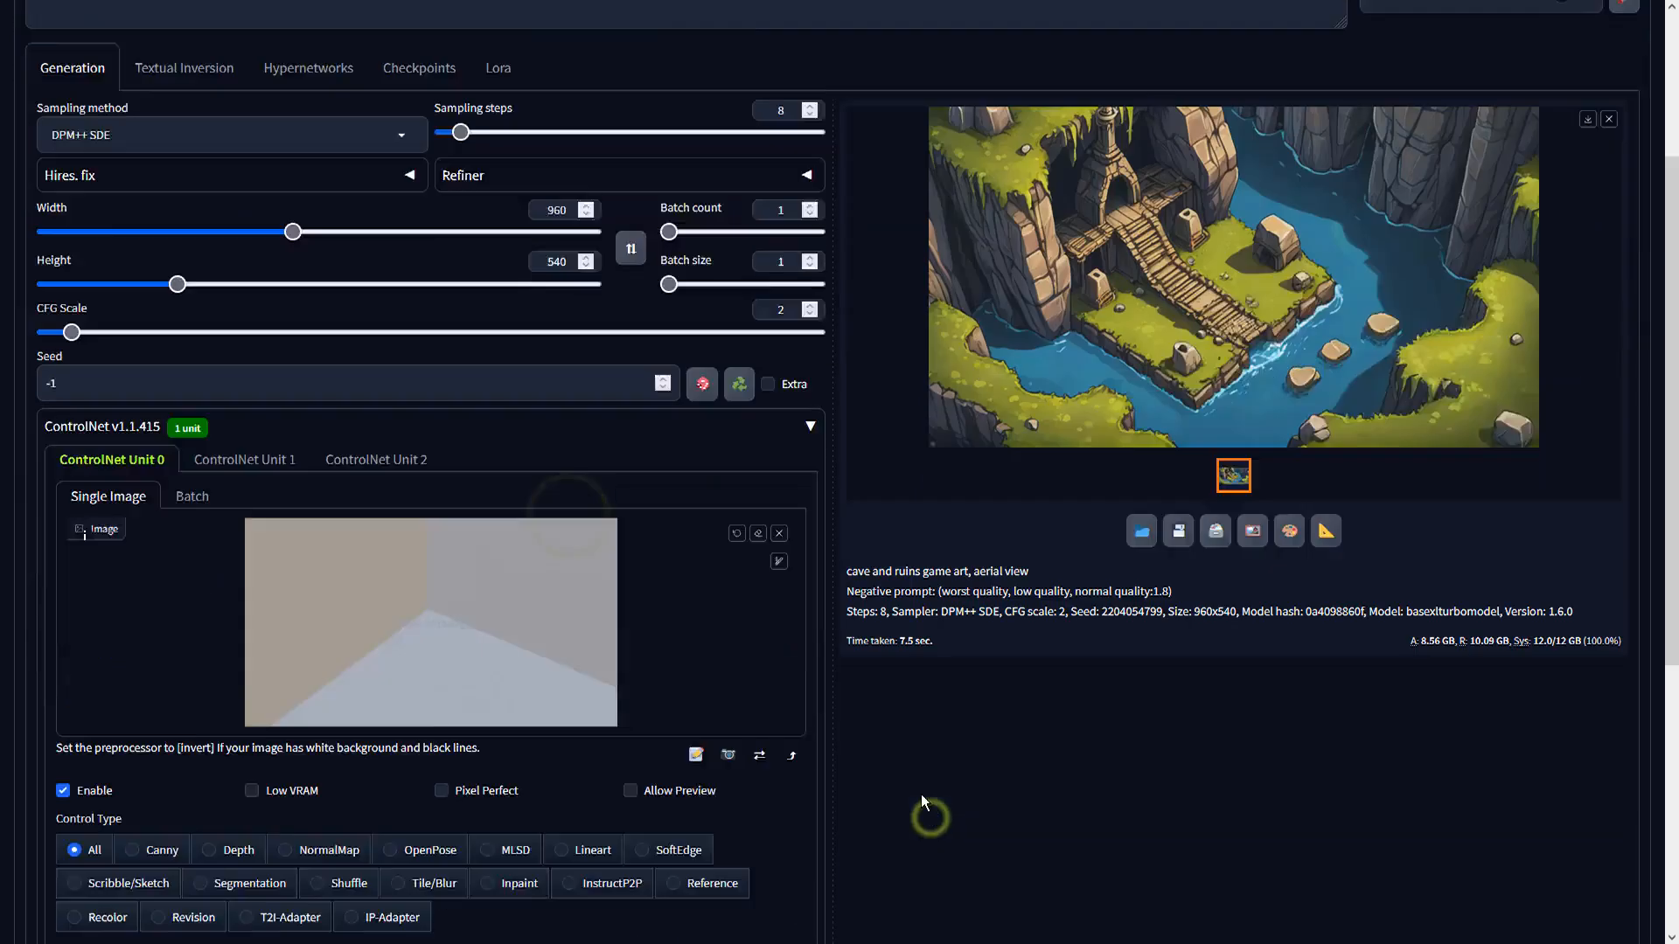
click(218, 476)
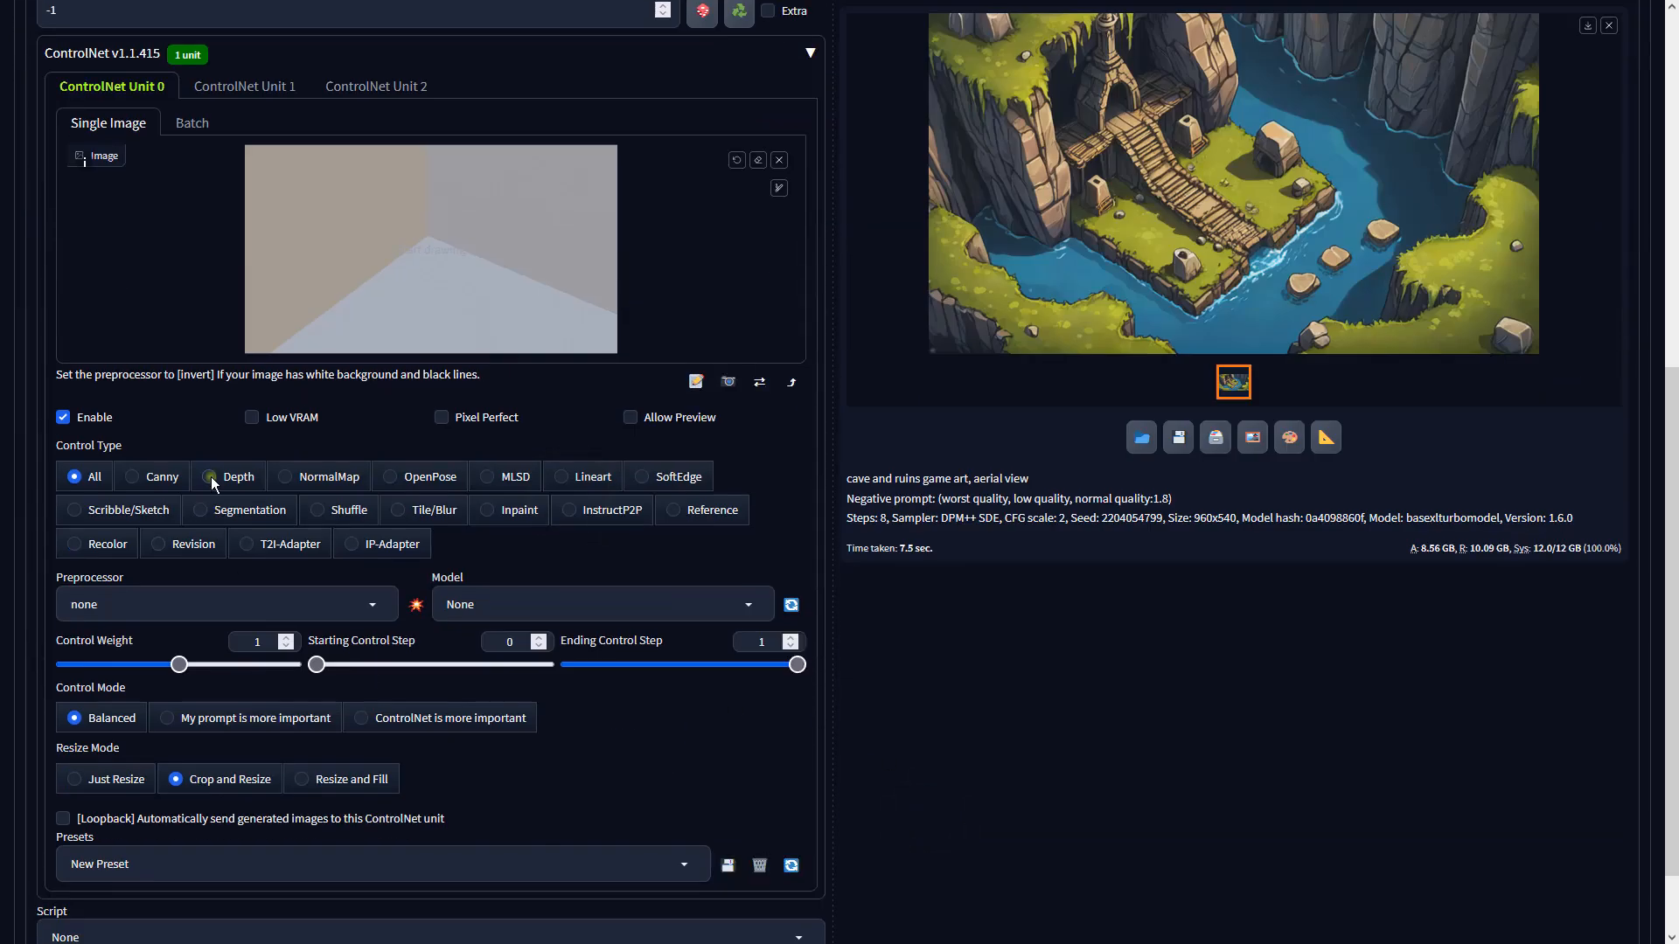
click(375, 605)
click(91, 502)
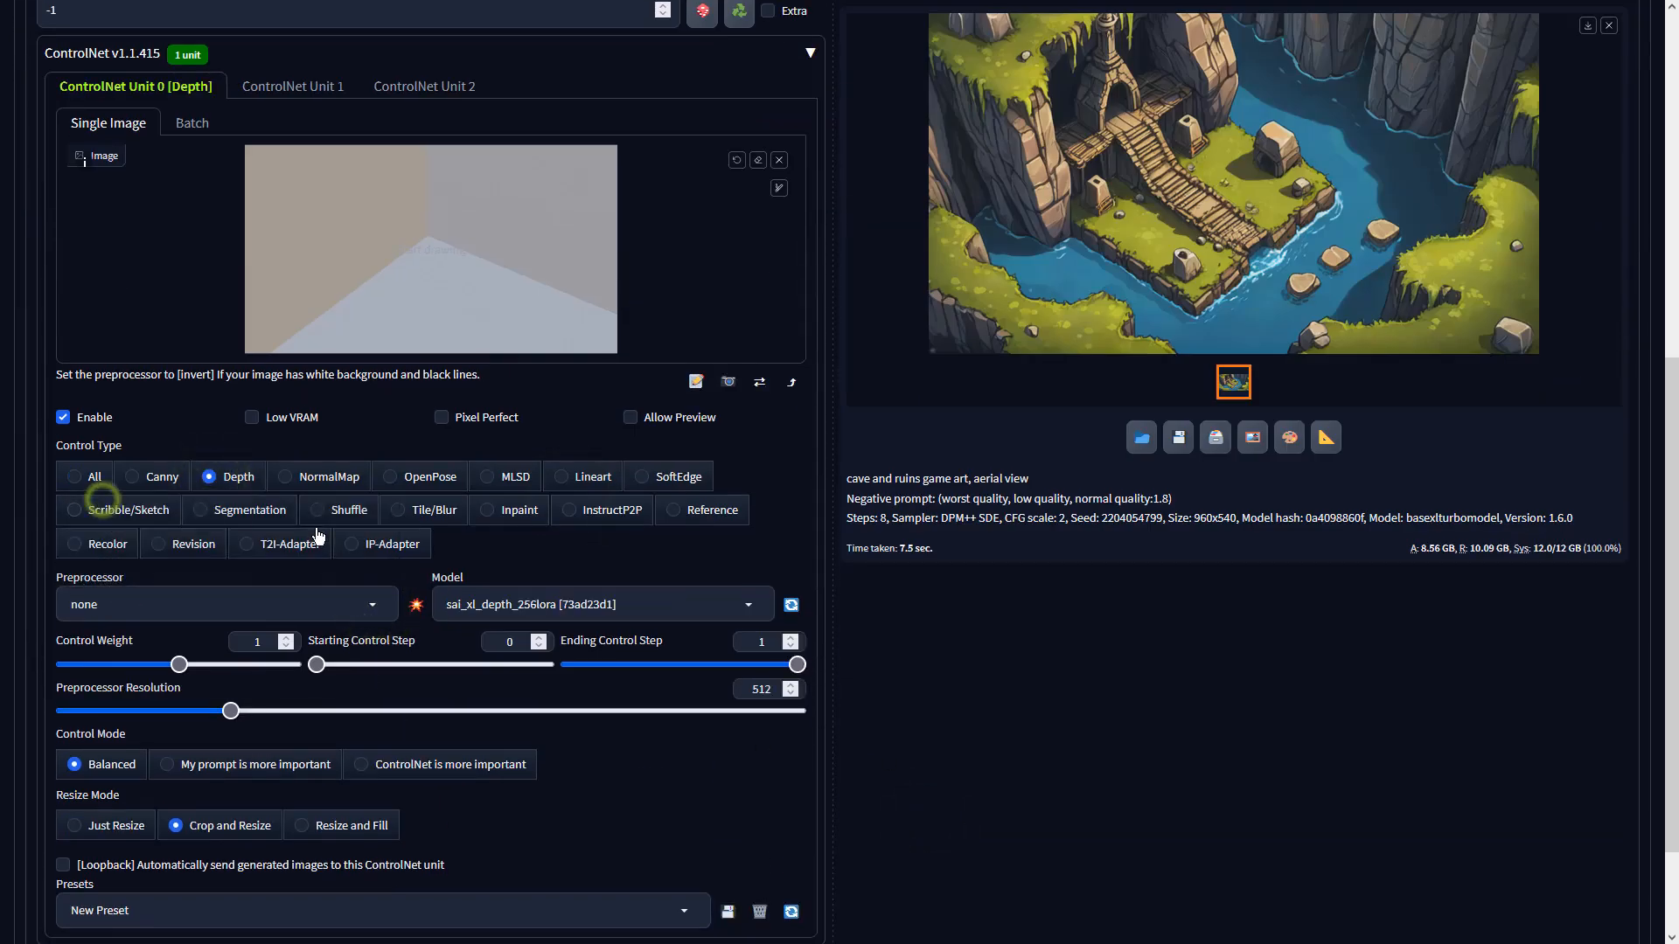
click(556, 602)
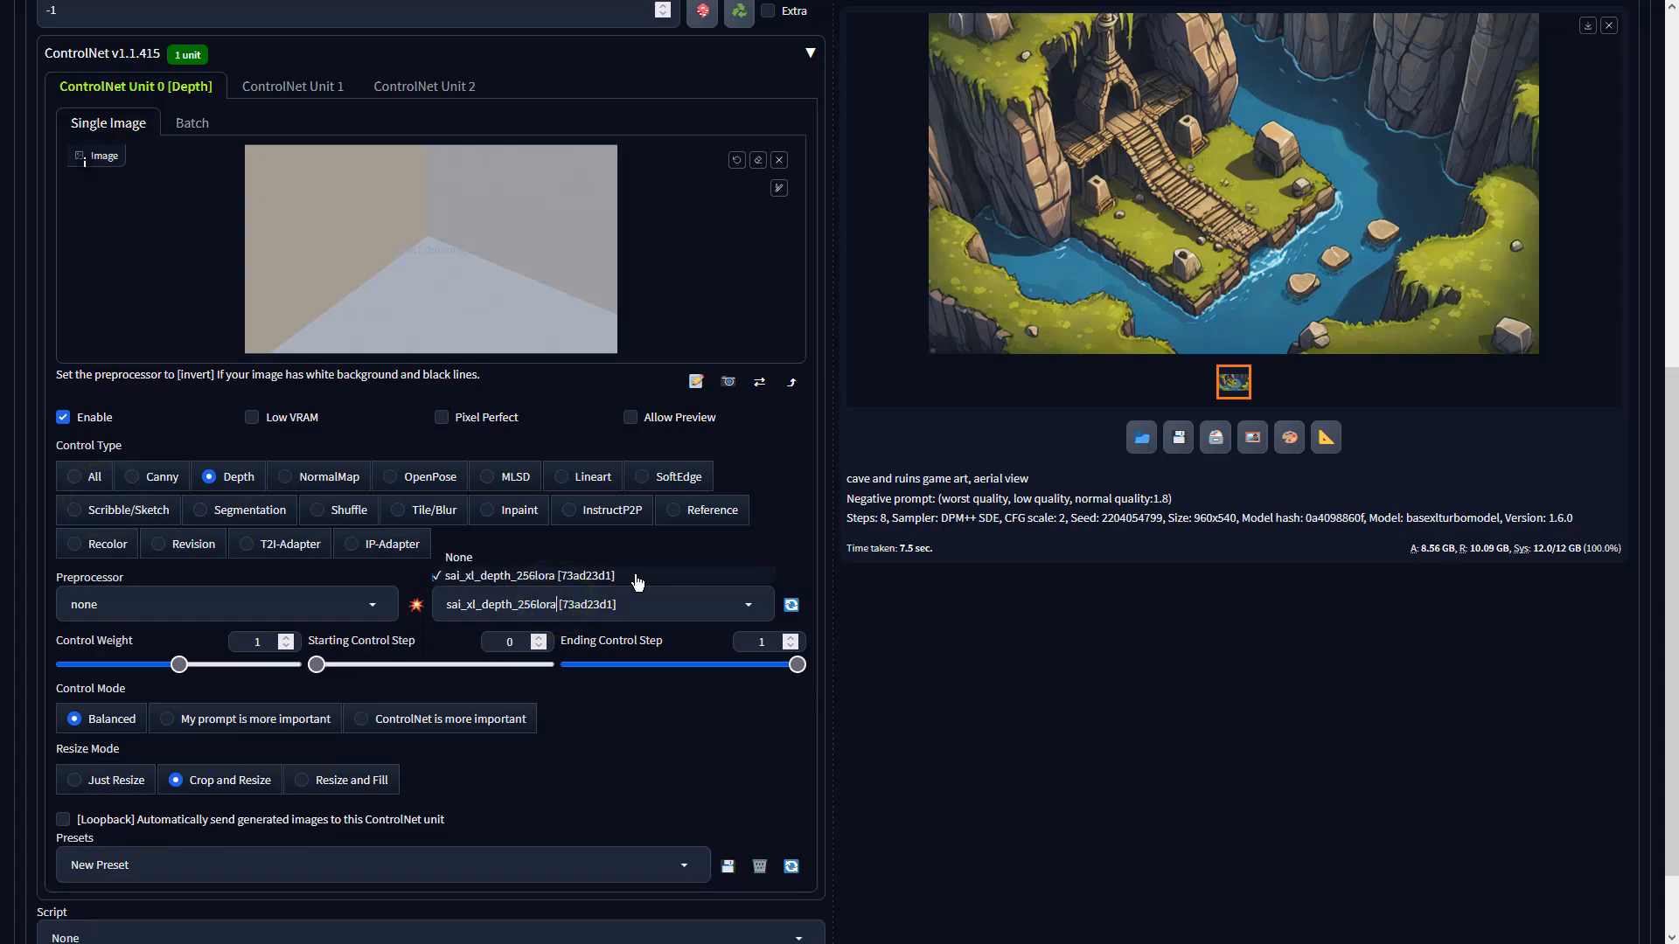
click(984, 513)
Generate the txt2img image from the cave and ruins prompt using the Depth ControlNet.
scroll(985, 512, up, 7)
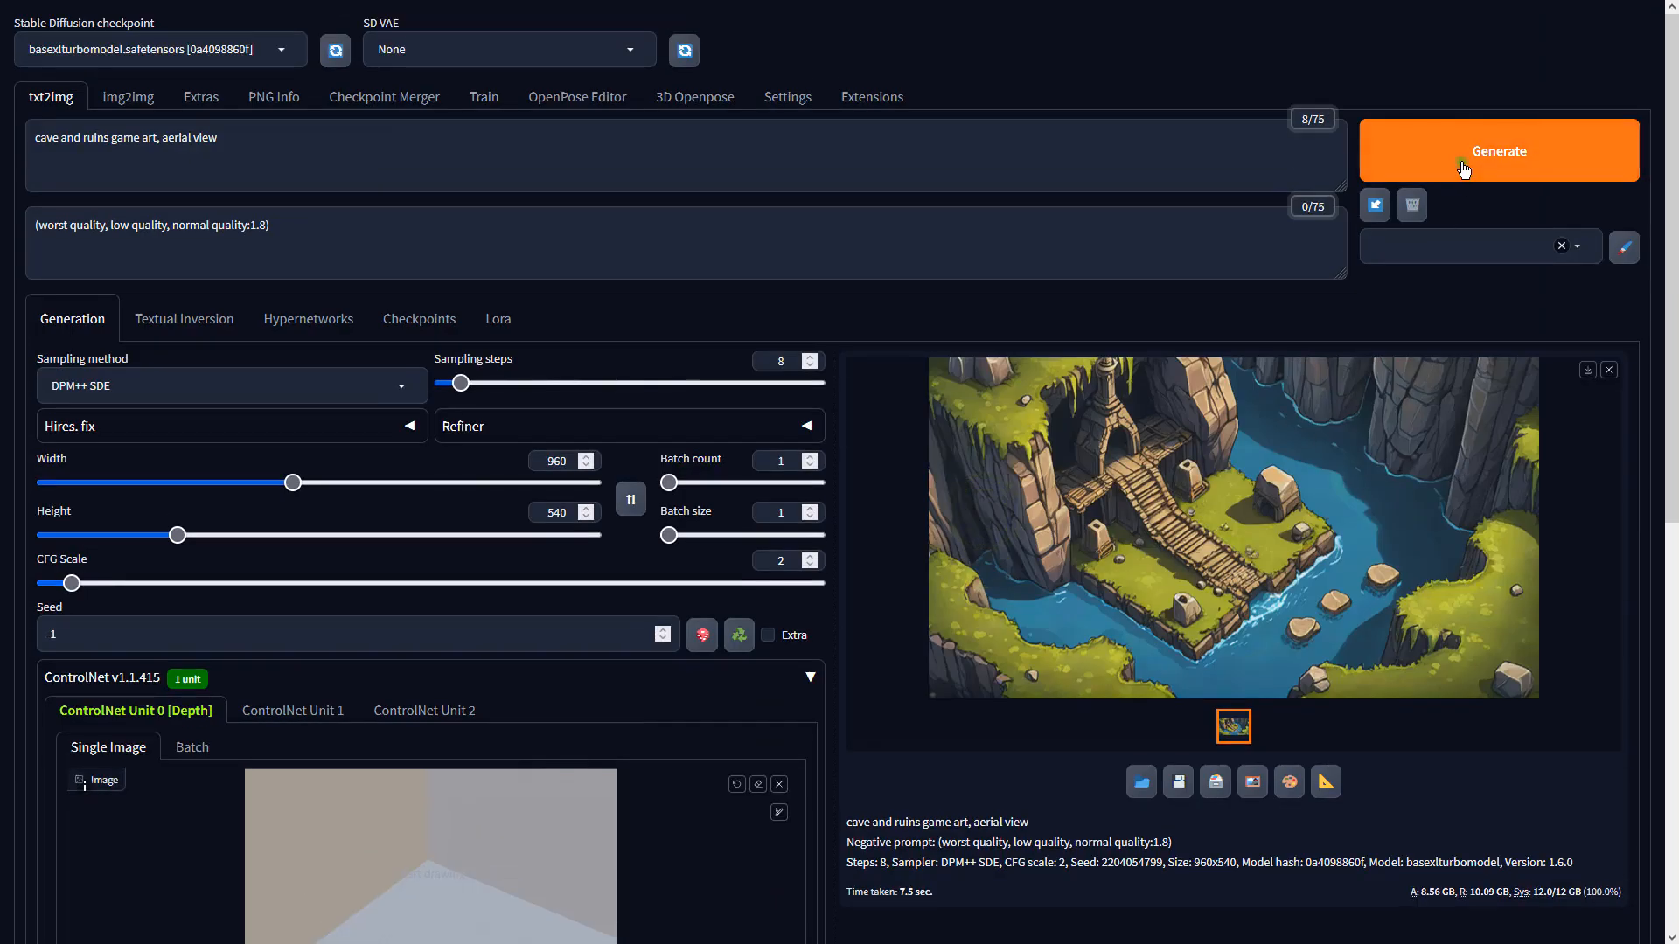
click(1462, 168)
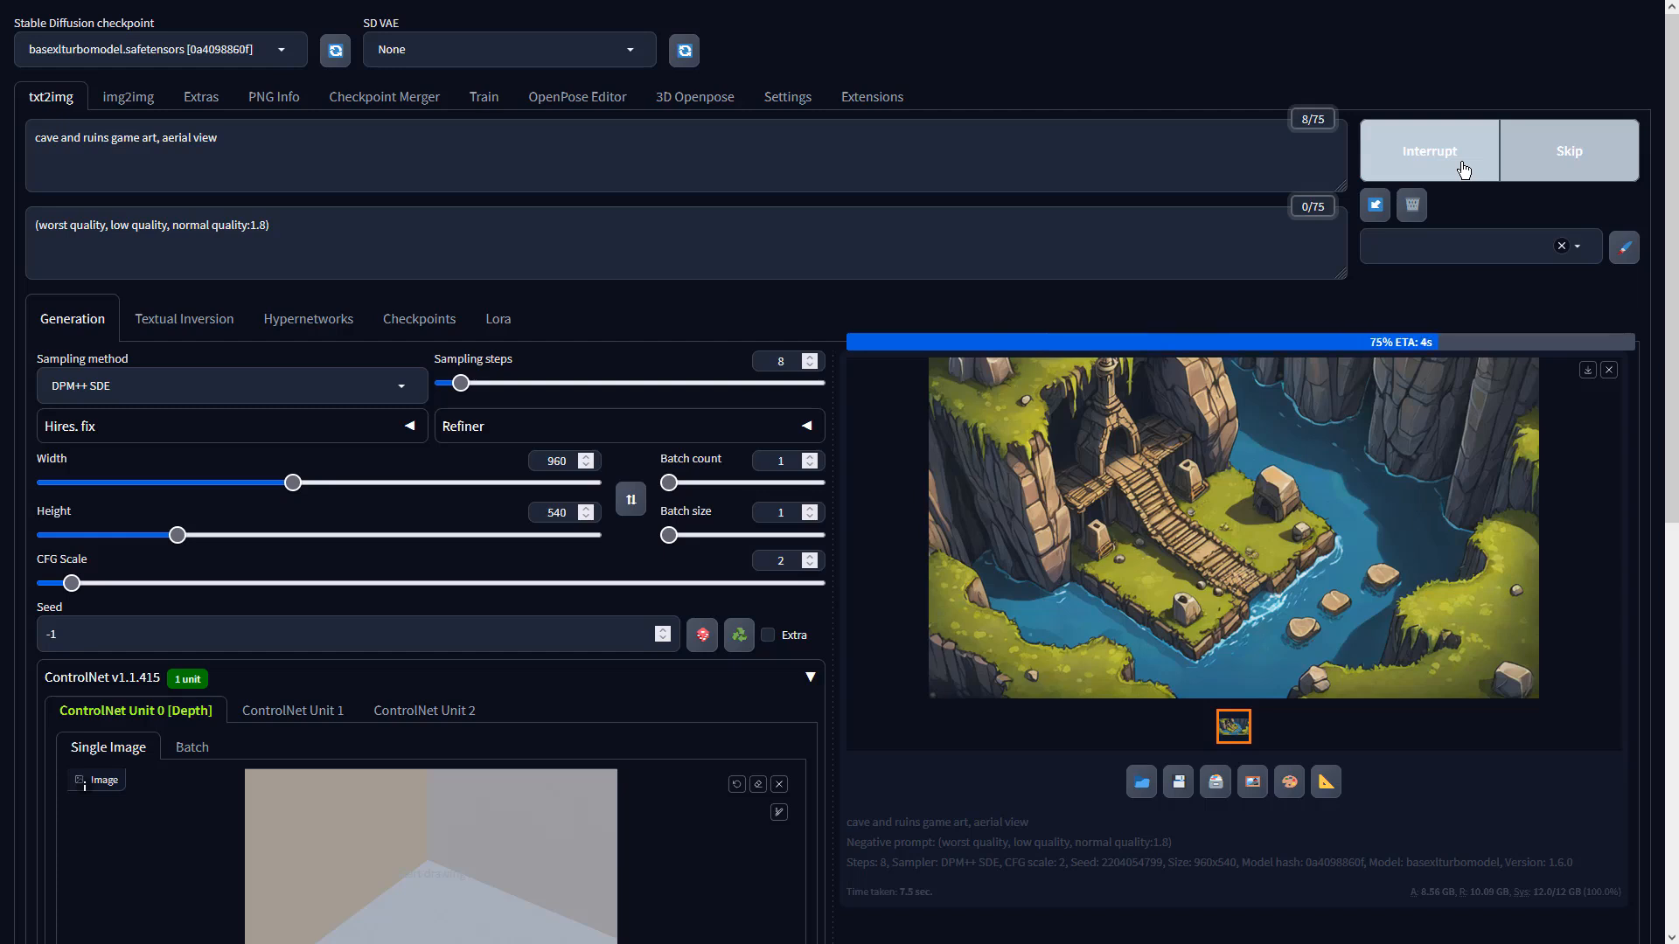
click(1464, 168)
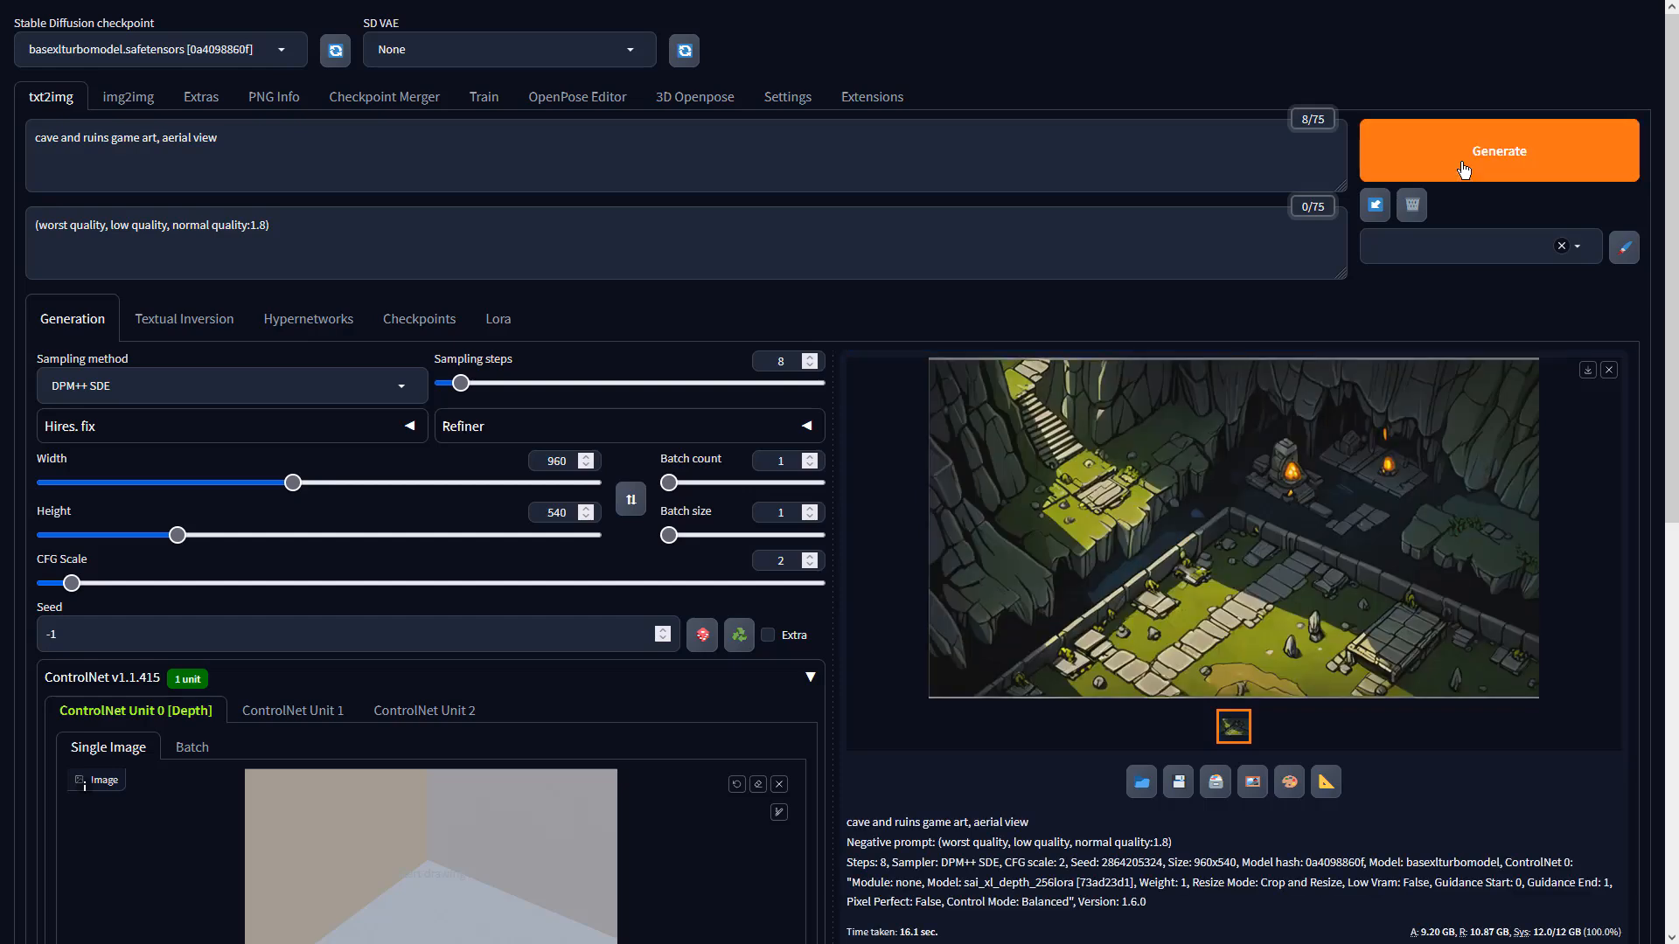
Send the generated cave image to img2img.
click(1250, 783)
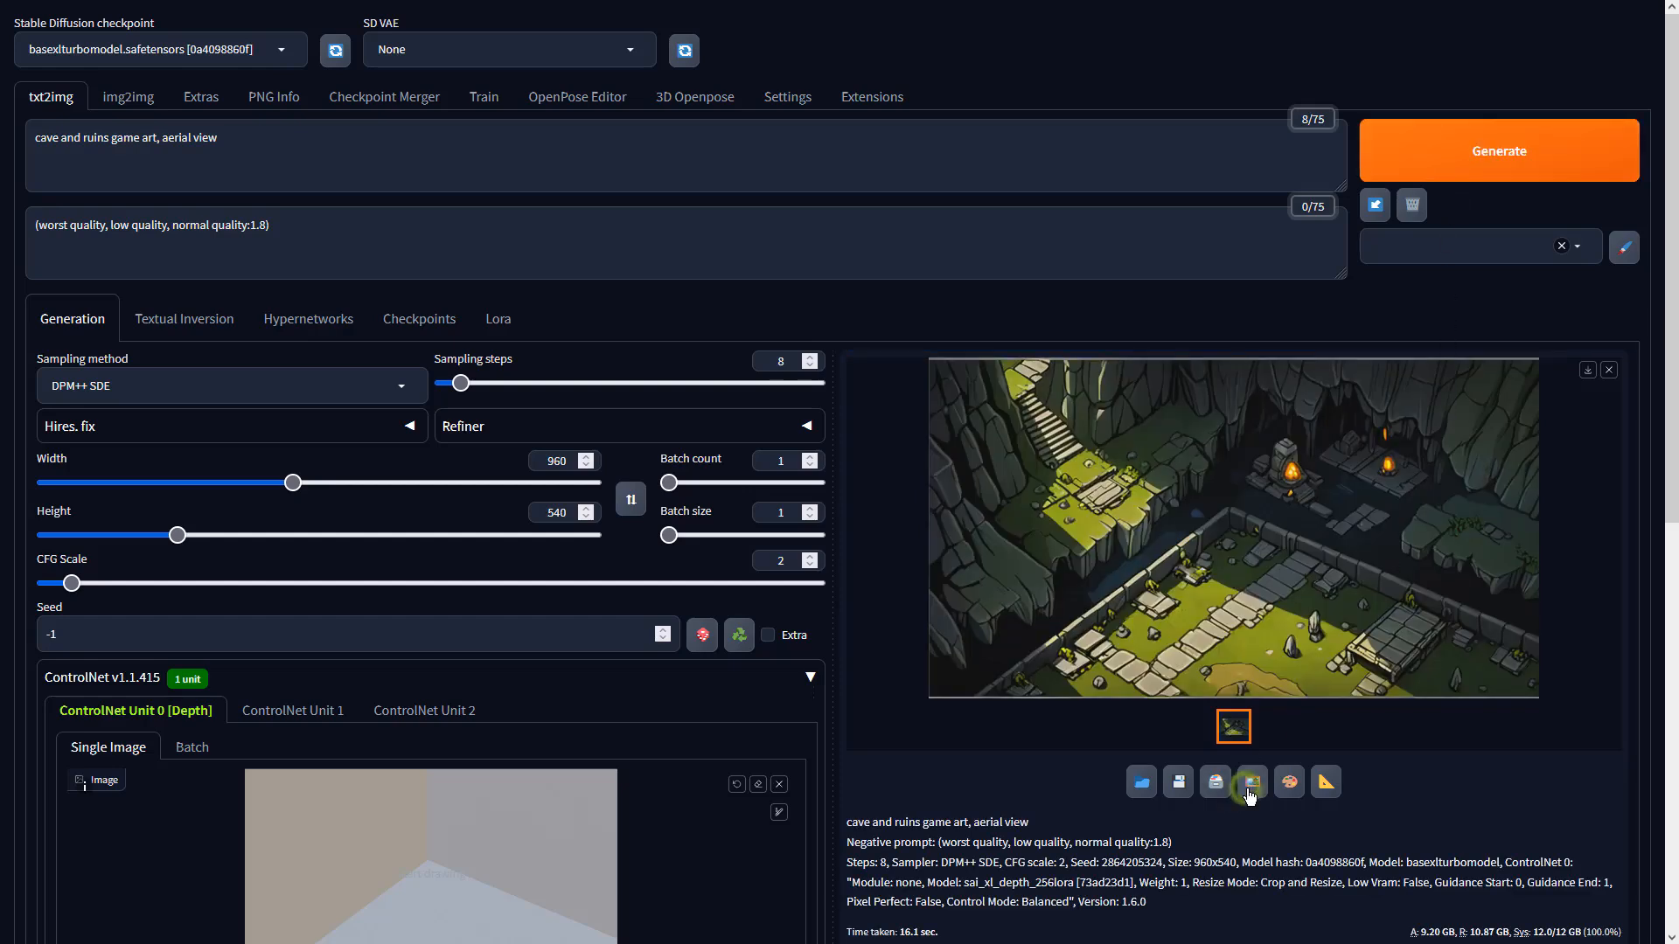
scroll(794, 649, down, 1)
scroll(793, 649, down, 5)
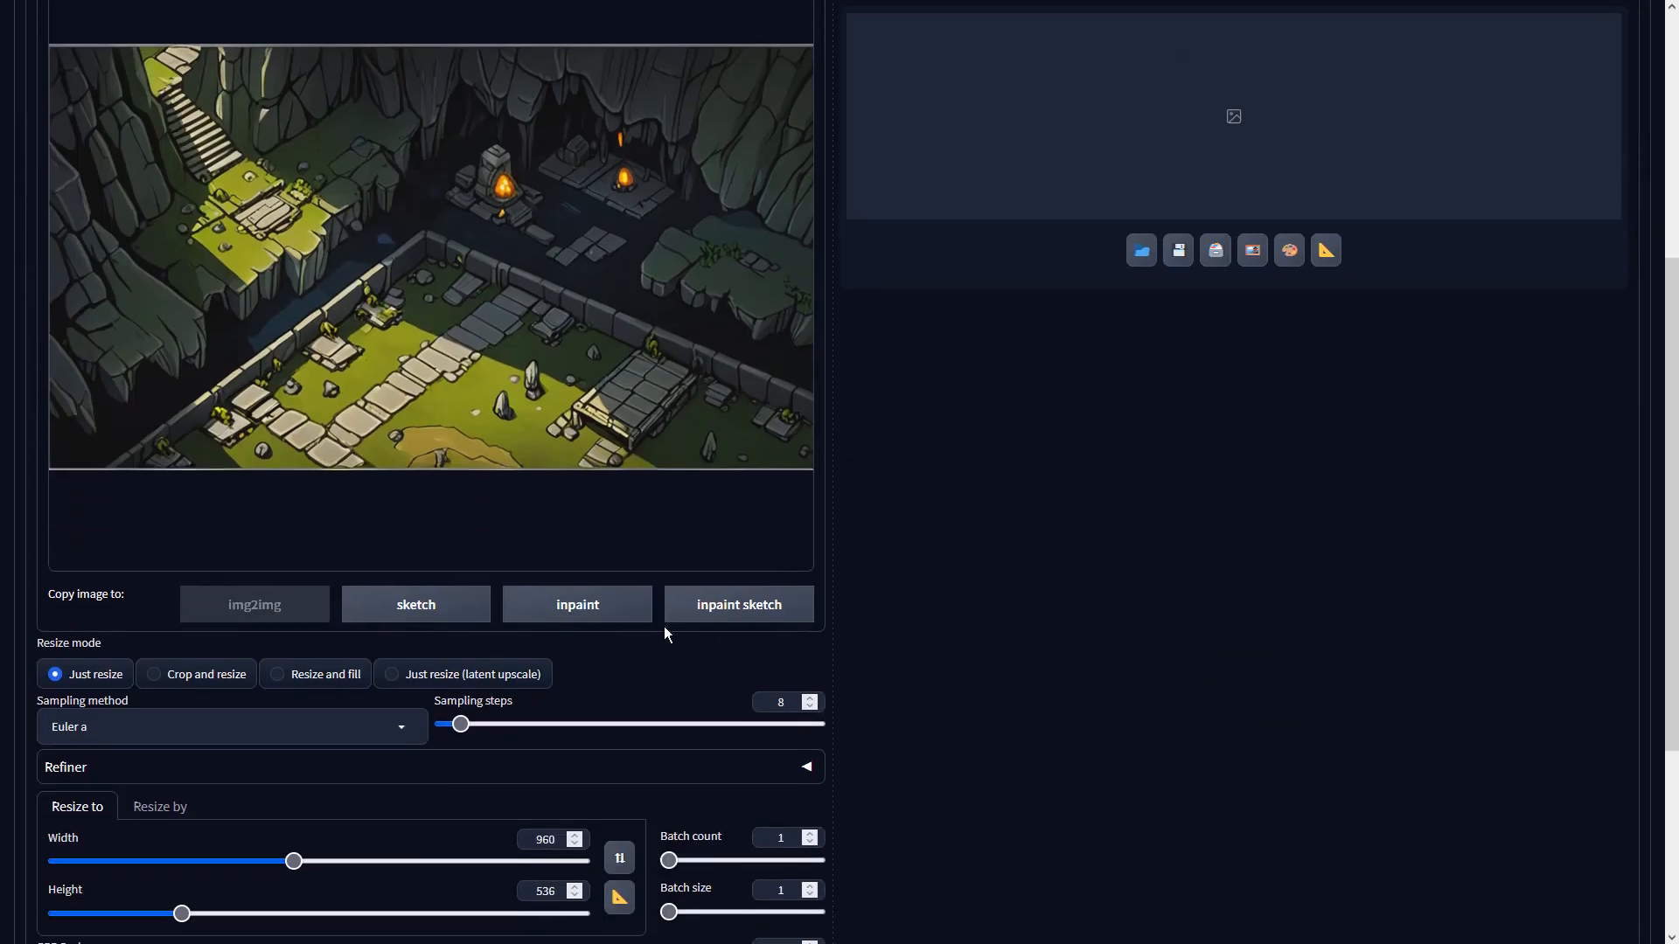
scroll(574, 625, up, 5)
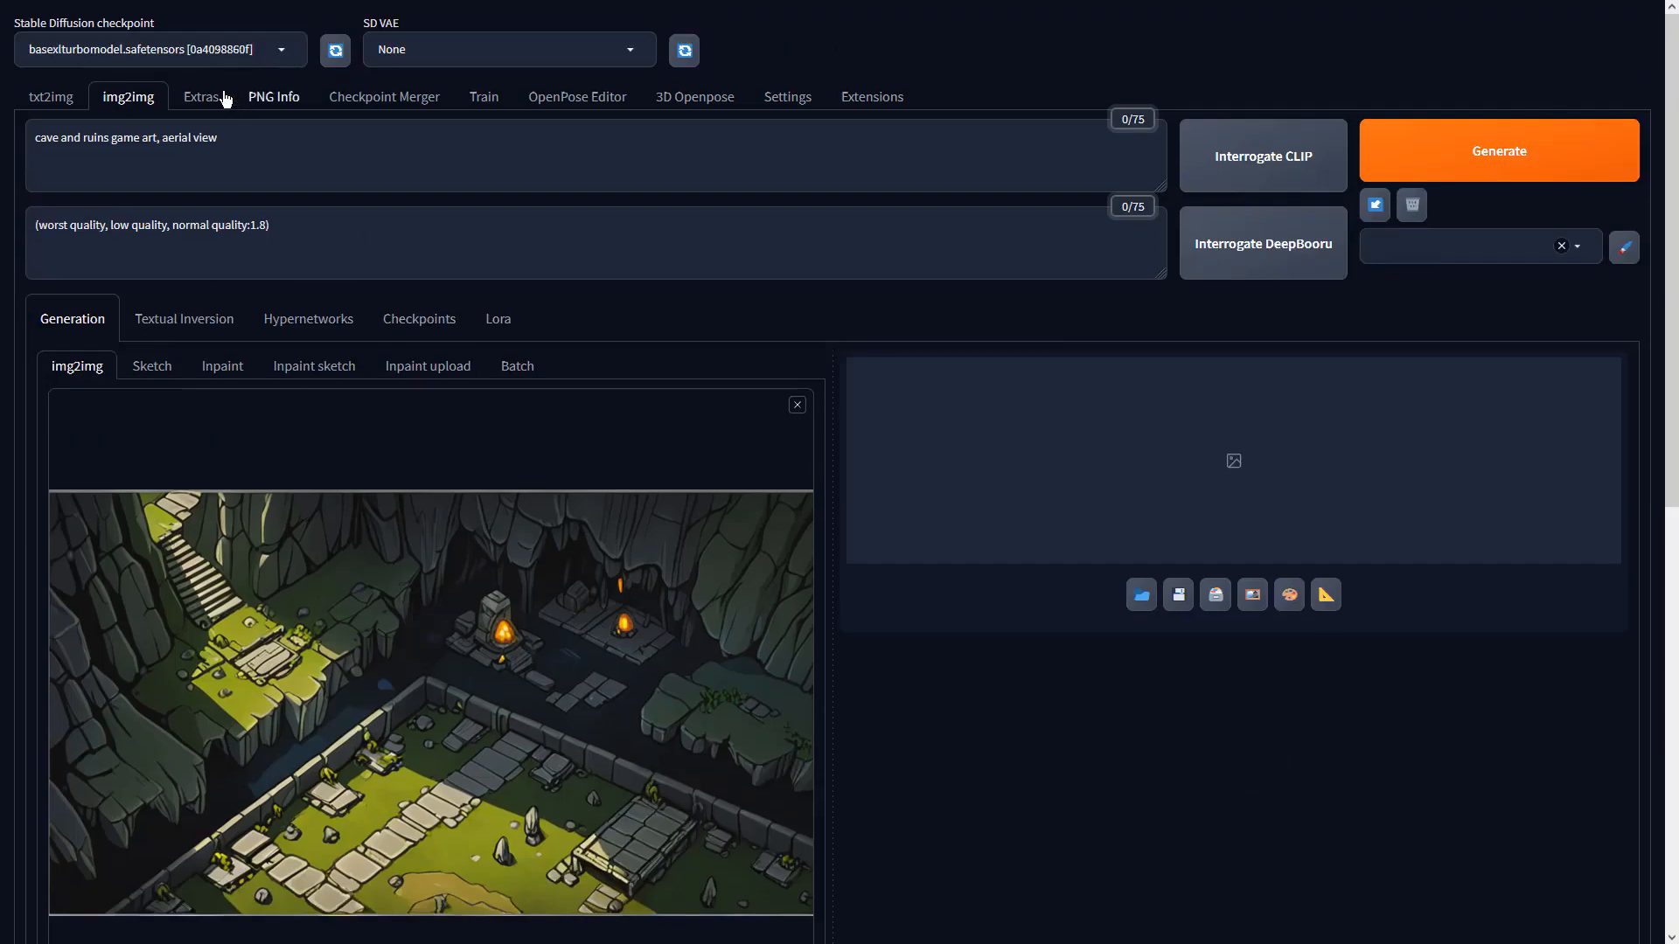
Return to txt2img and inspect the generated cave image enlarged.
click(64, 100)
click(1126, 495)
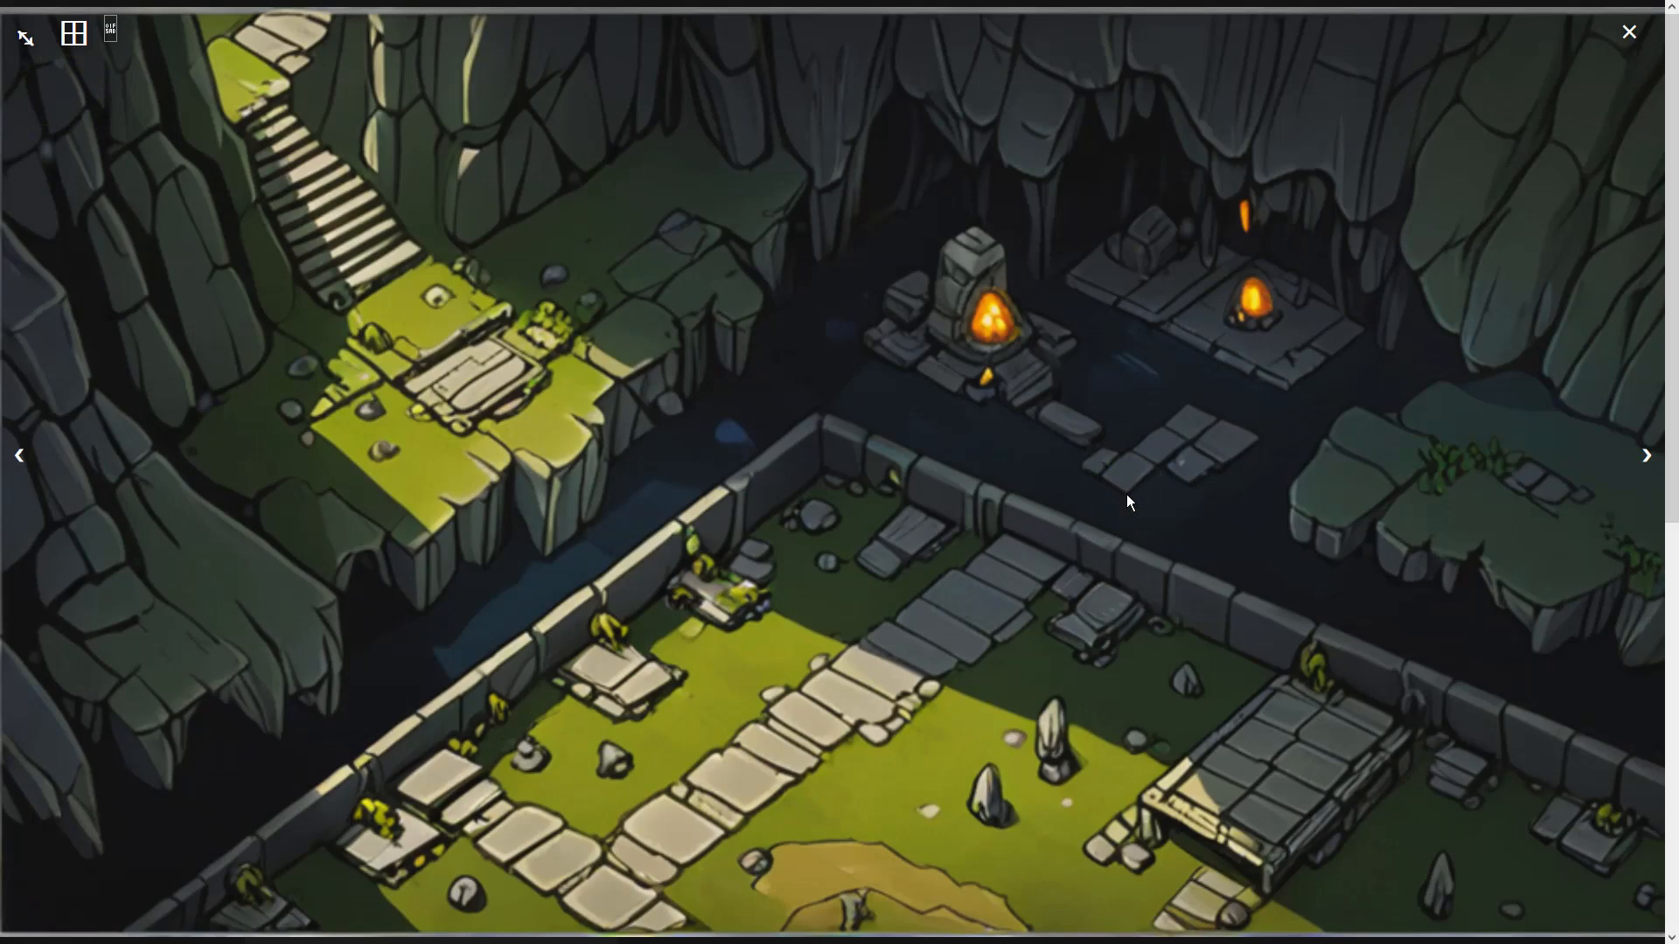
click(1126, 495)
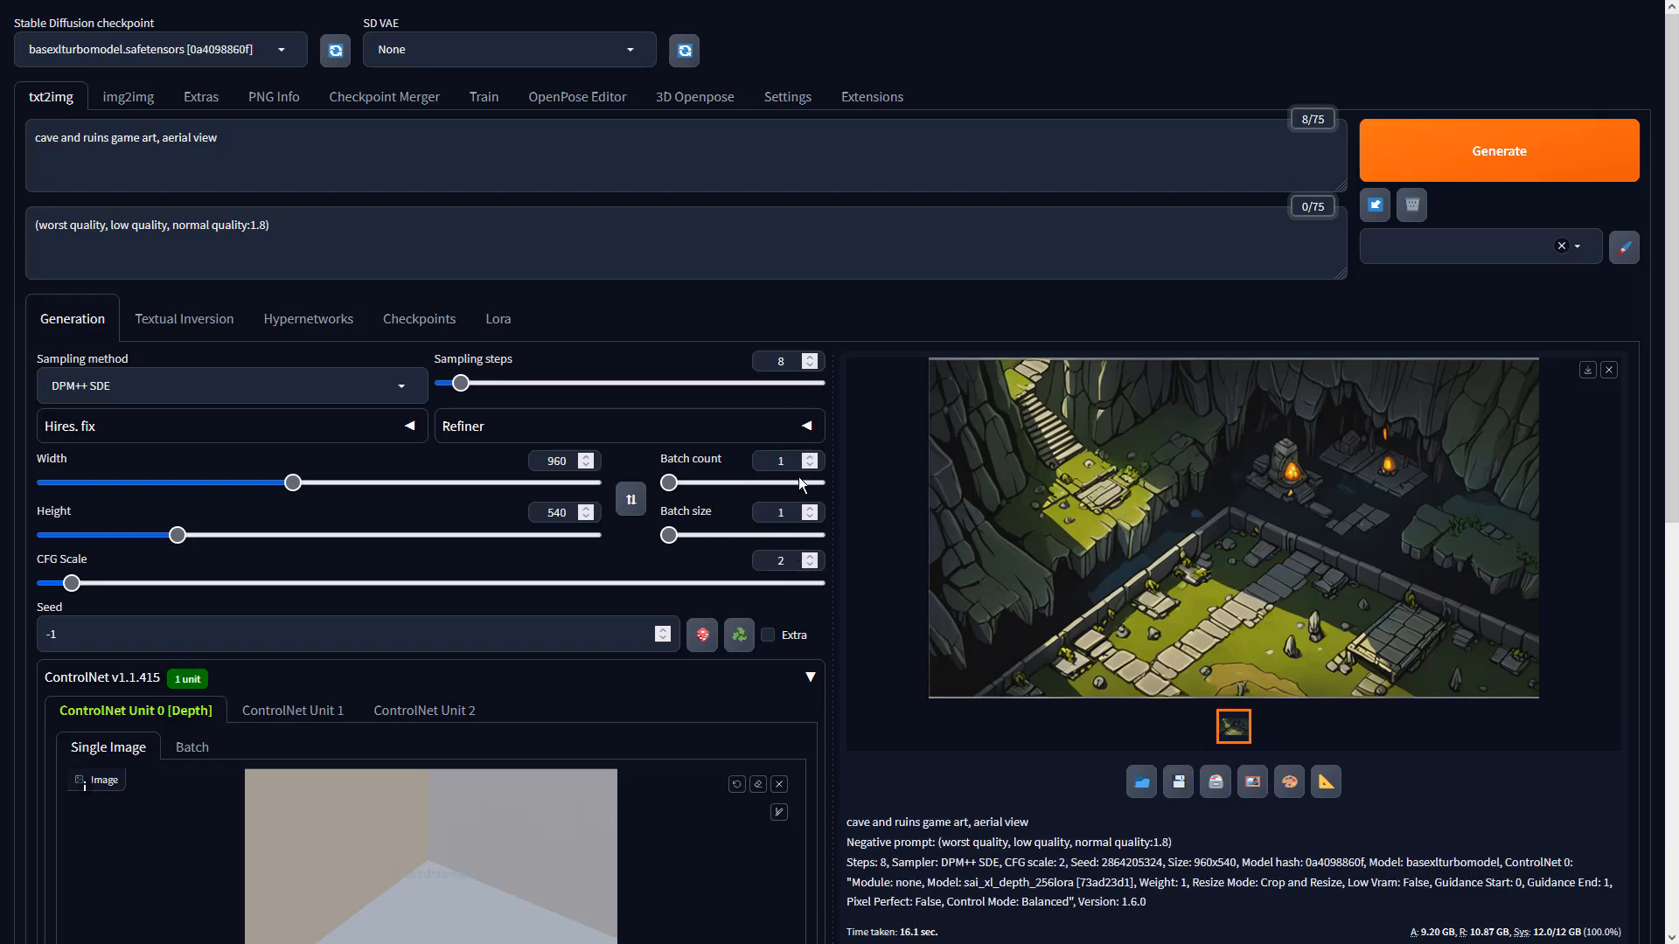
Set the txt2img batch count to 4 and the sampling steps to 12.
double_click(781, 461)
text(4)
double_click(788, 362)
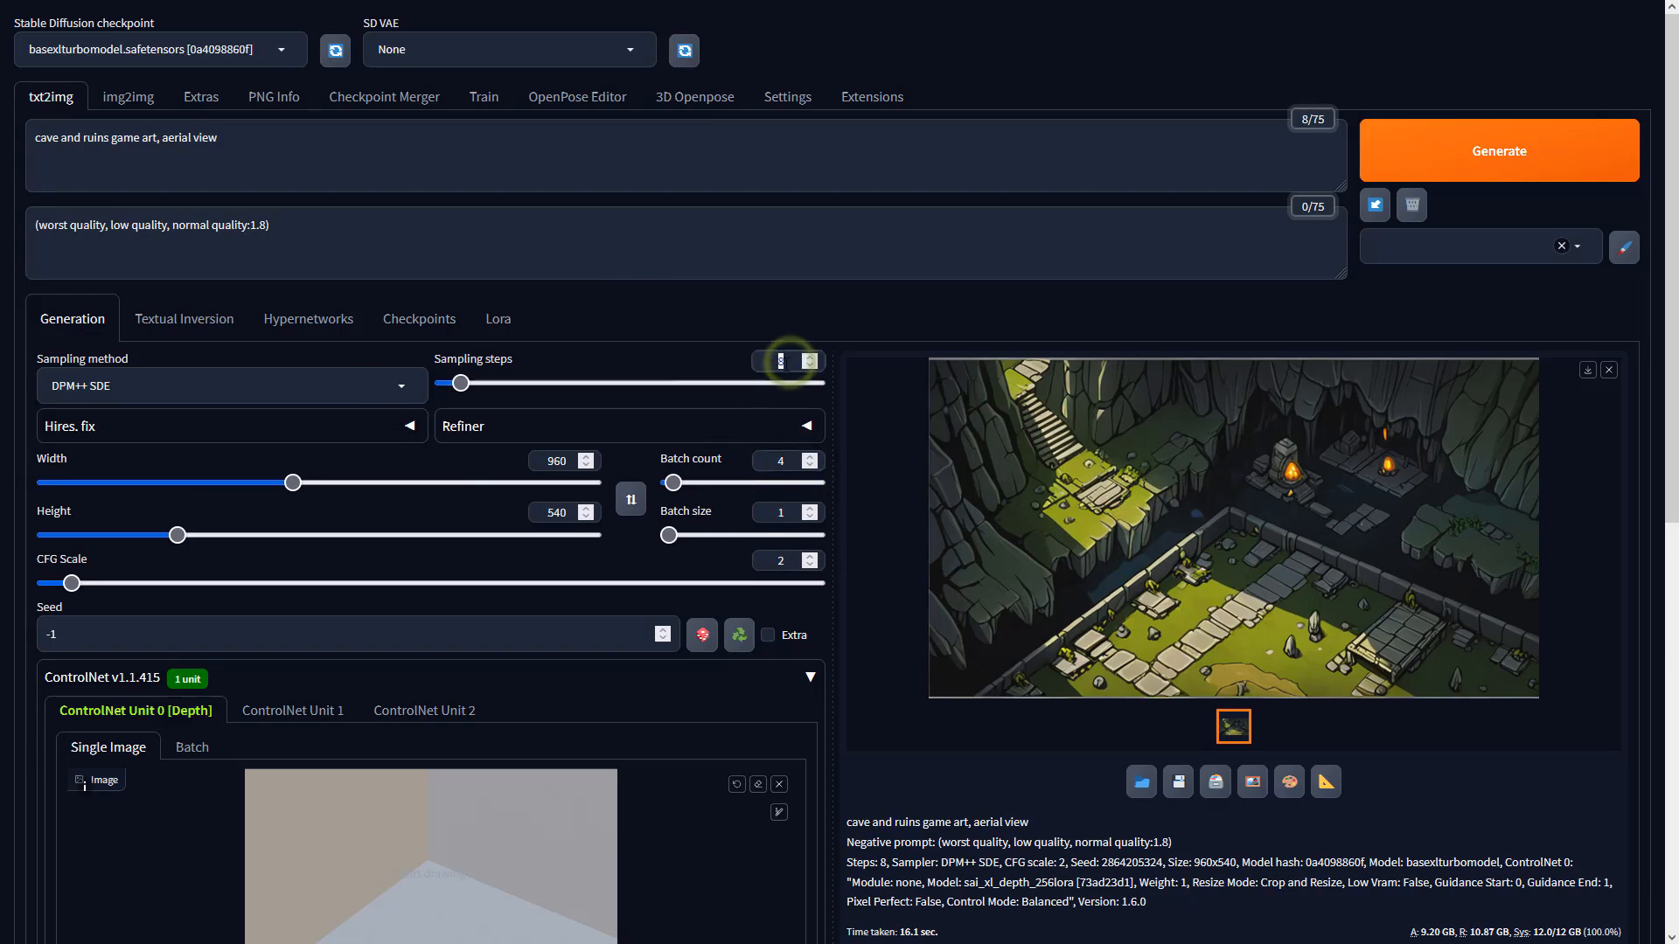
text(12)
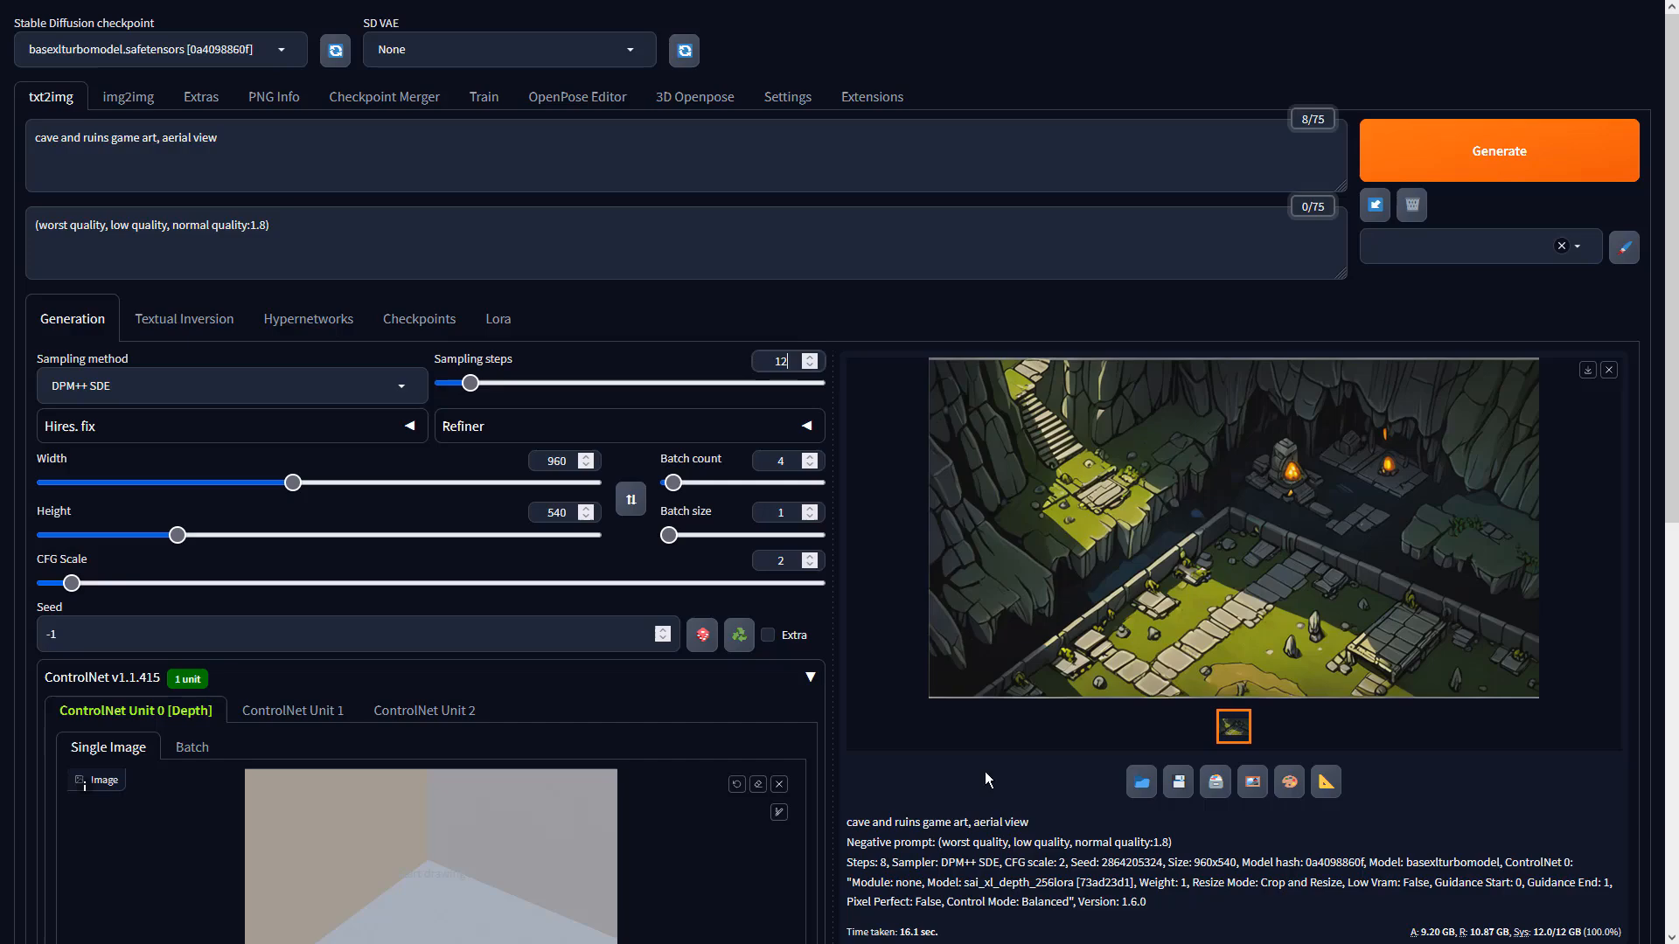
click(998, 809)
scroll(999, 810, down, 5)
scroll(892, 692, down, 1)
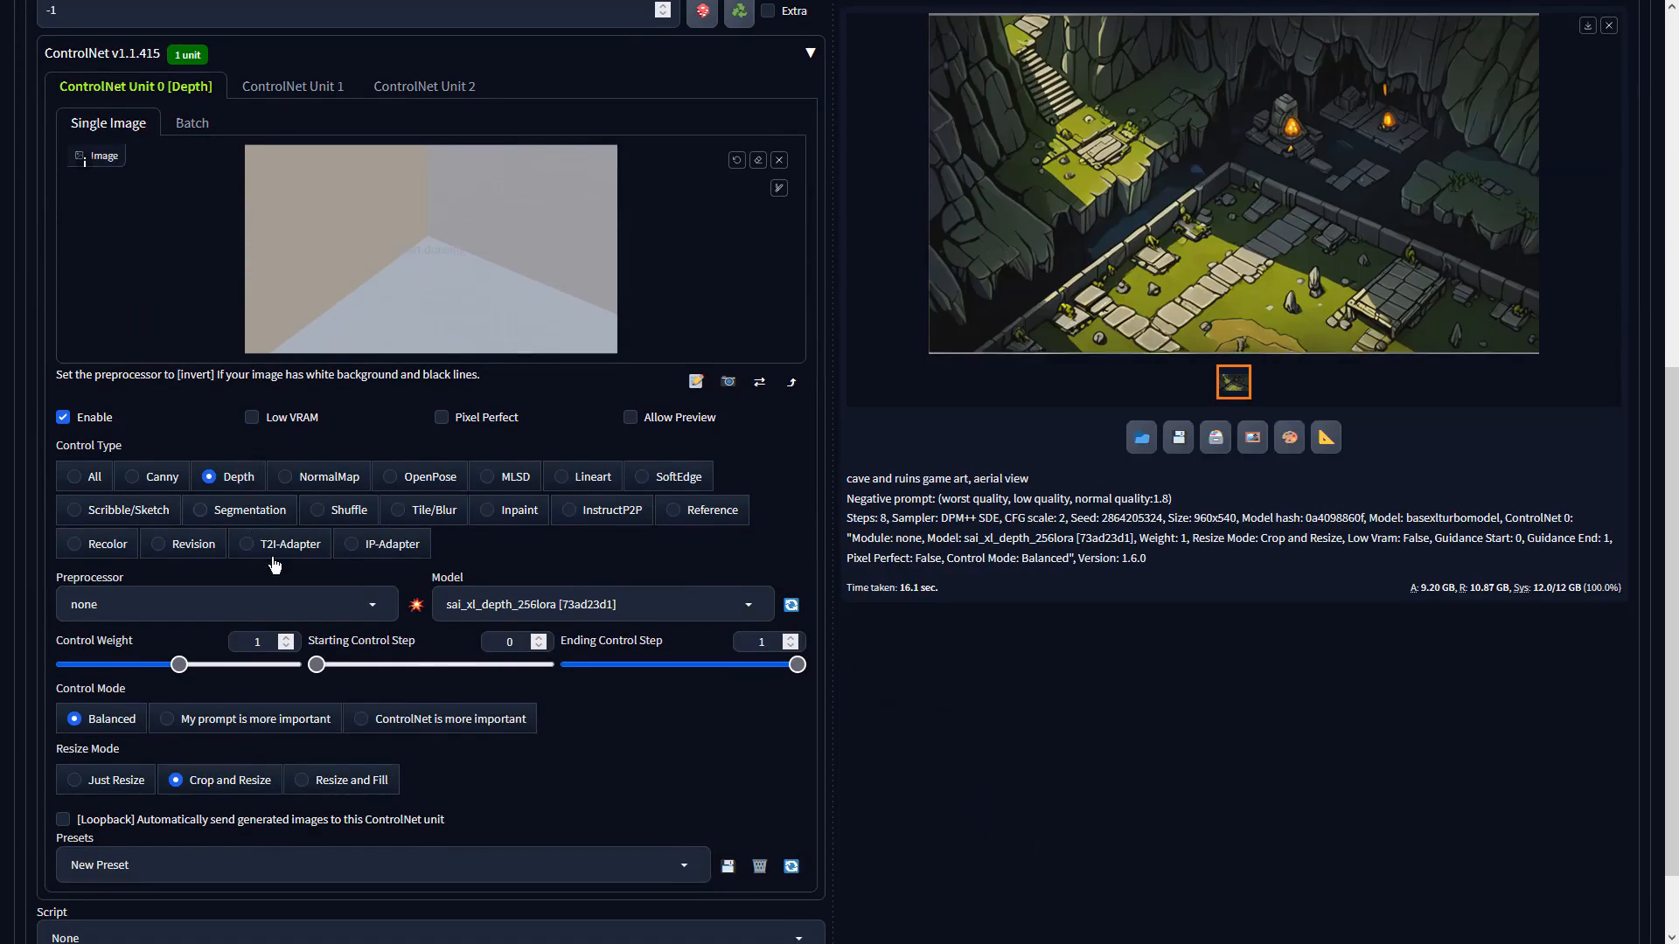
click(359, 605)
click(934, 543)
scroll(934, 543, up, 7)
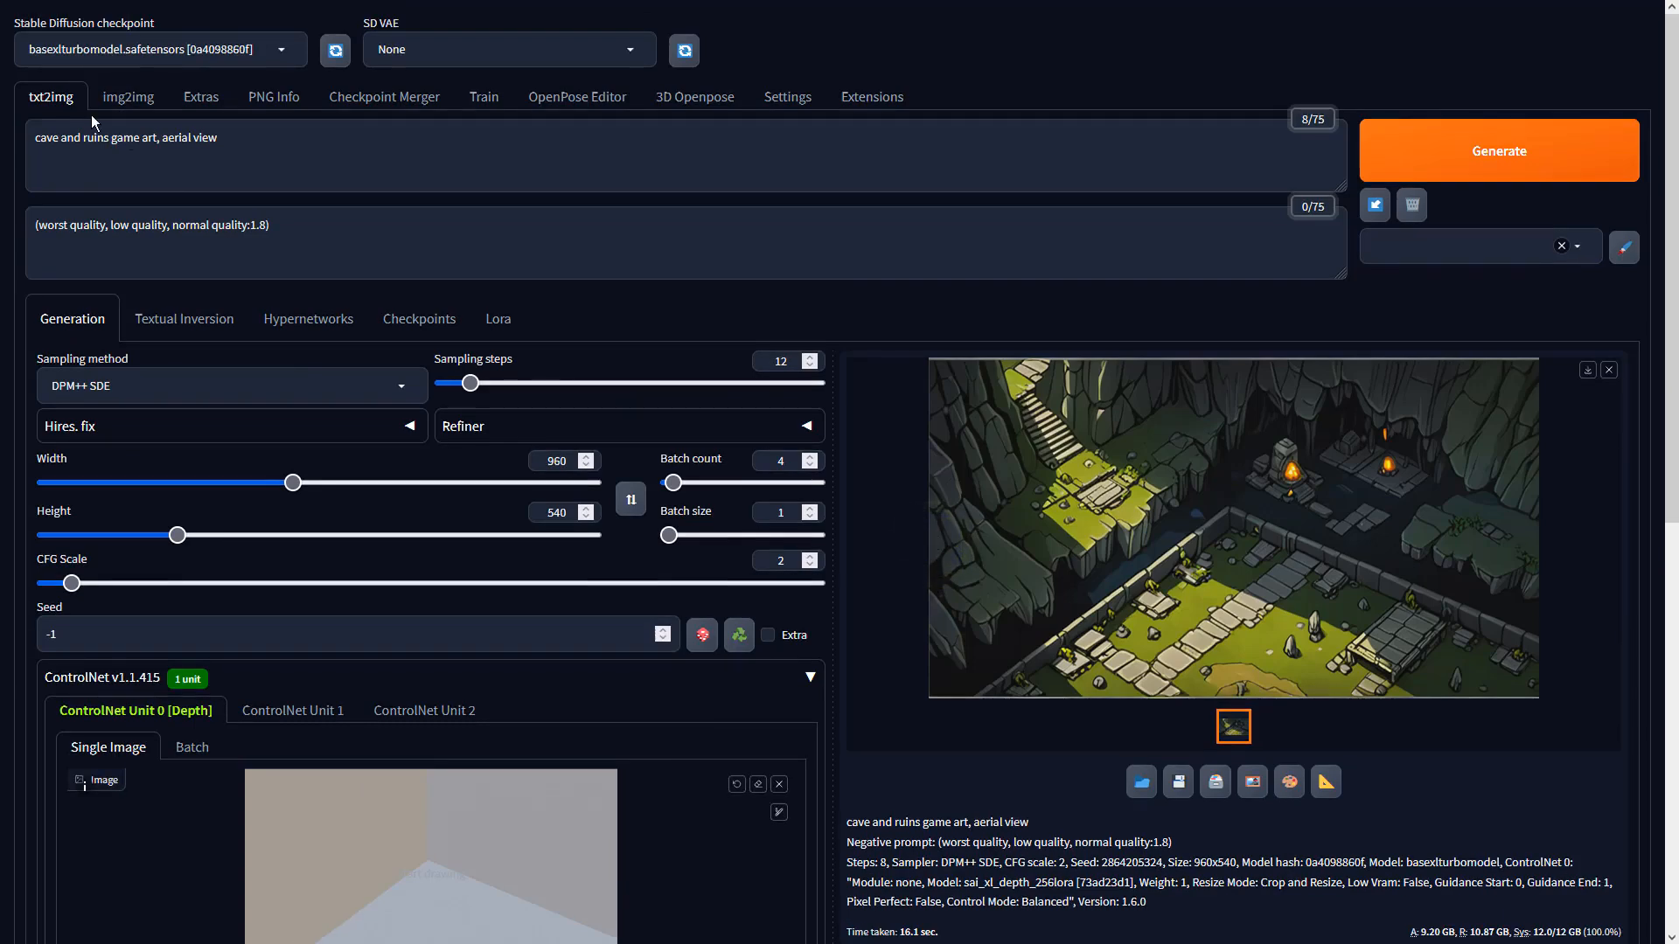
Configure img2img with 12 sampling steps, CFG scale 2, batch count 4 and sampling method DPM++ SDE.
click(122, 98)
scroll(721, 472, down, 9)
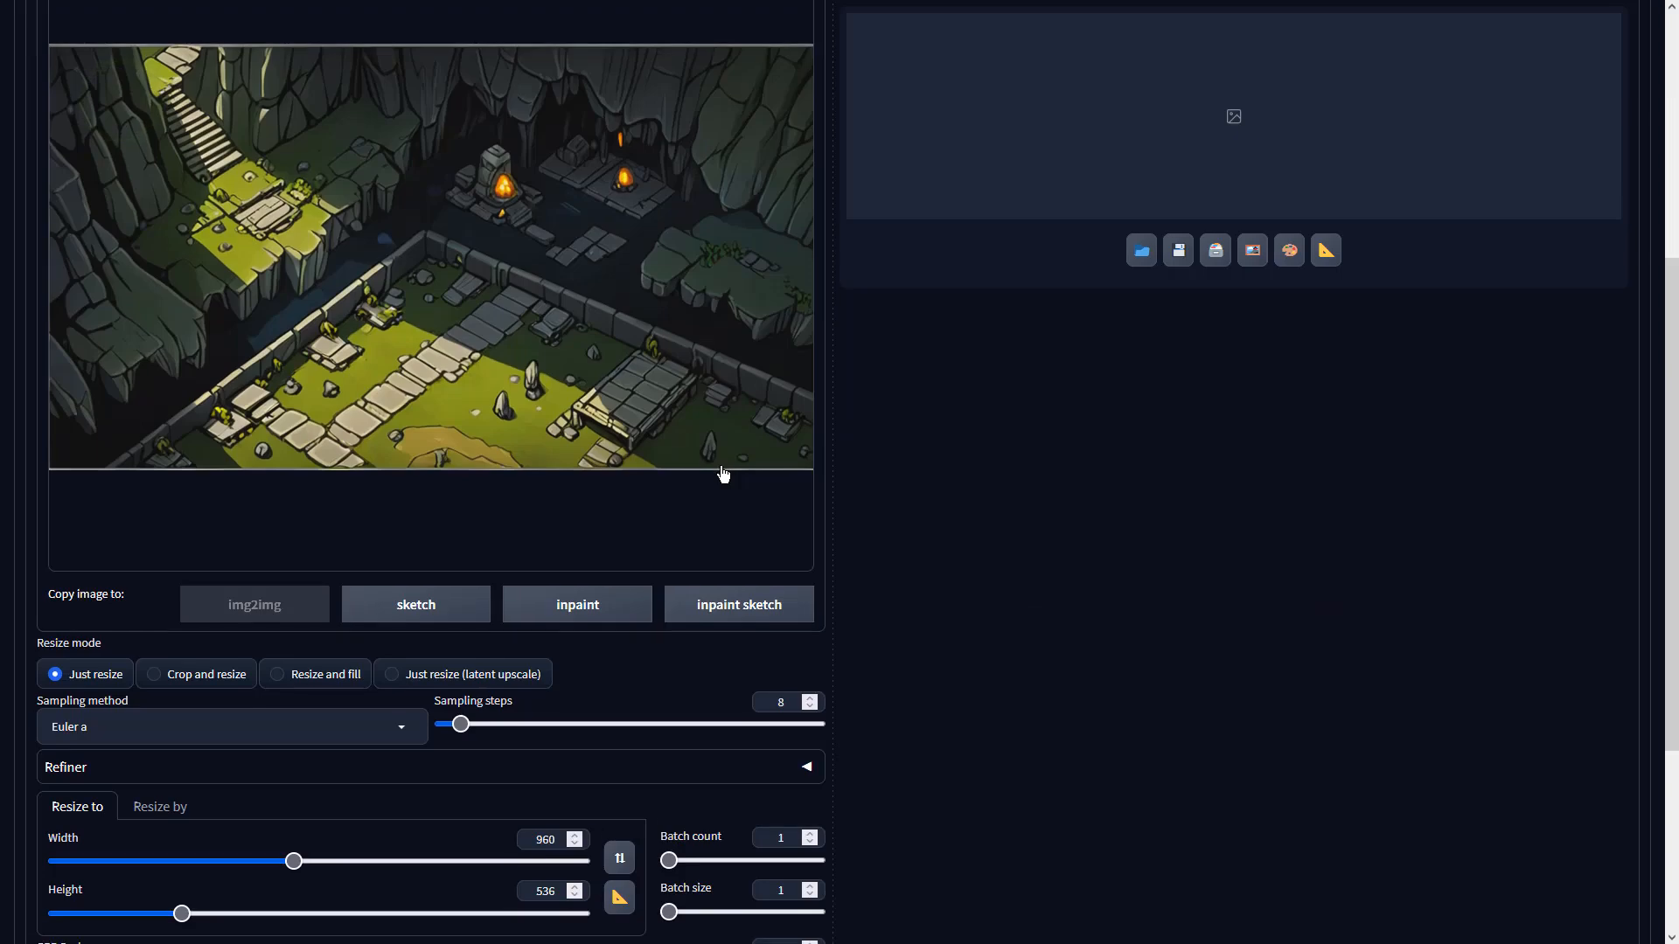
double_click(777, 375)
text(12)
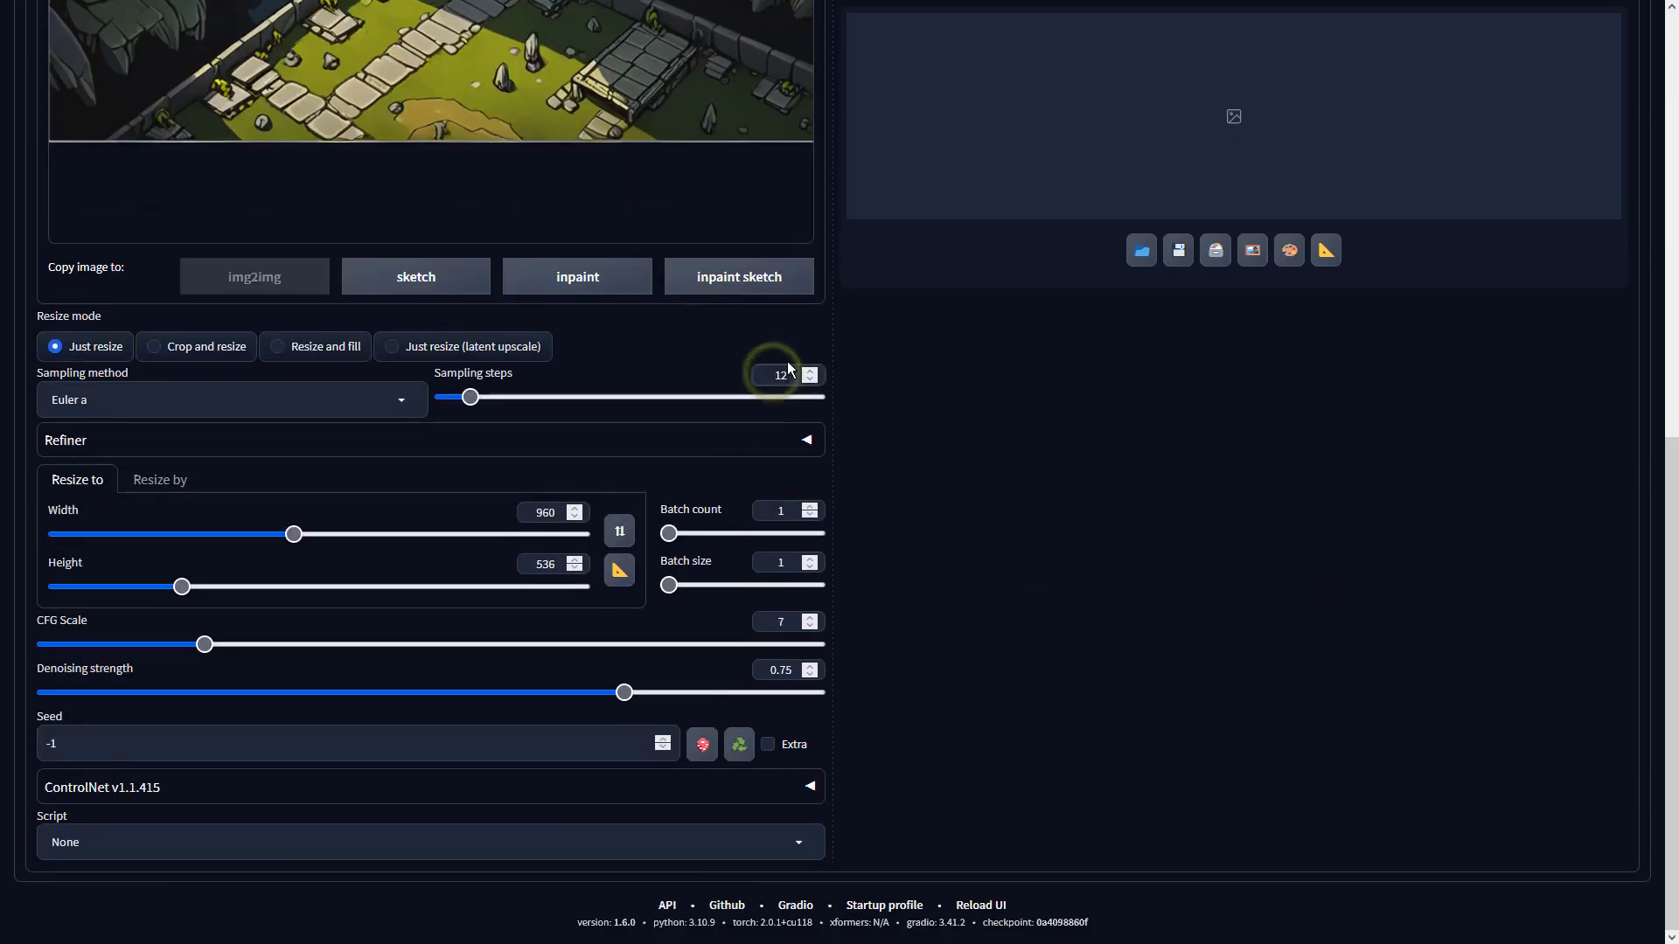
double_click(771, 622)
text(2)
double_click(780, 511)
text(4)
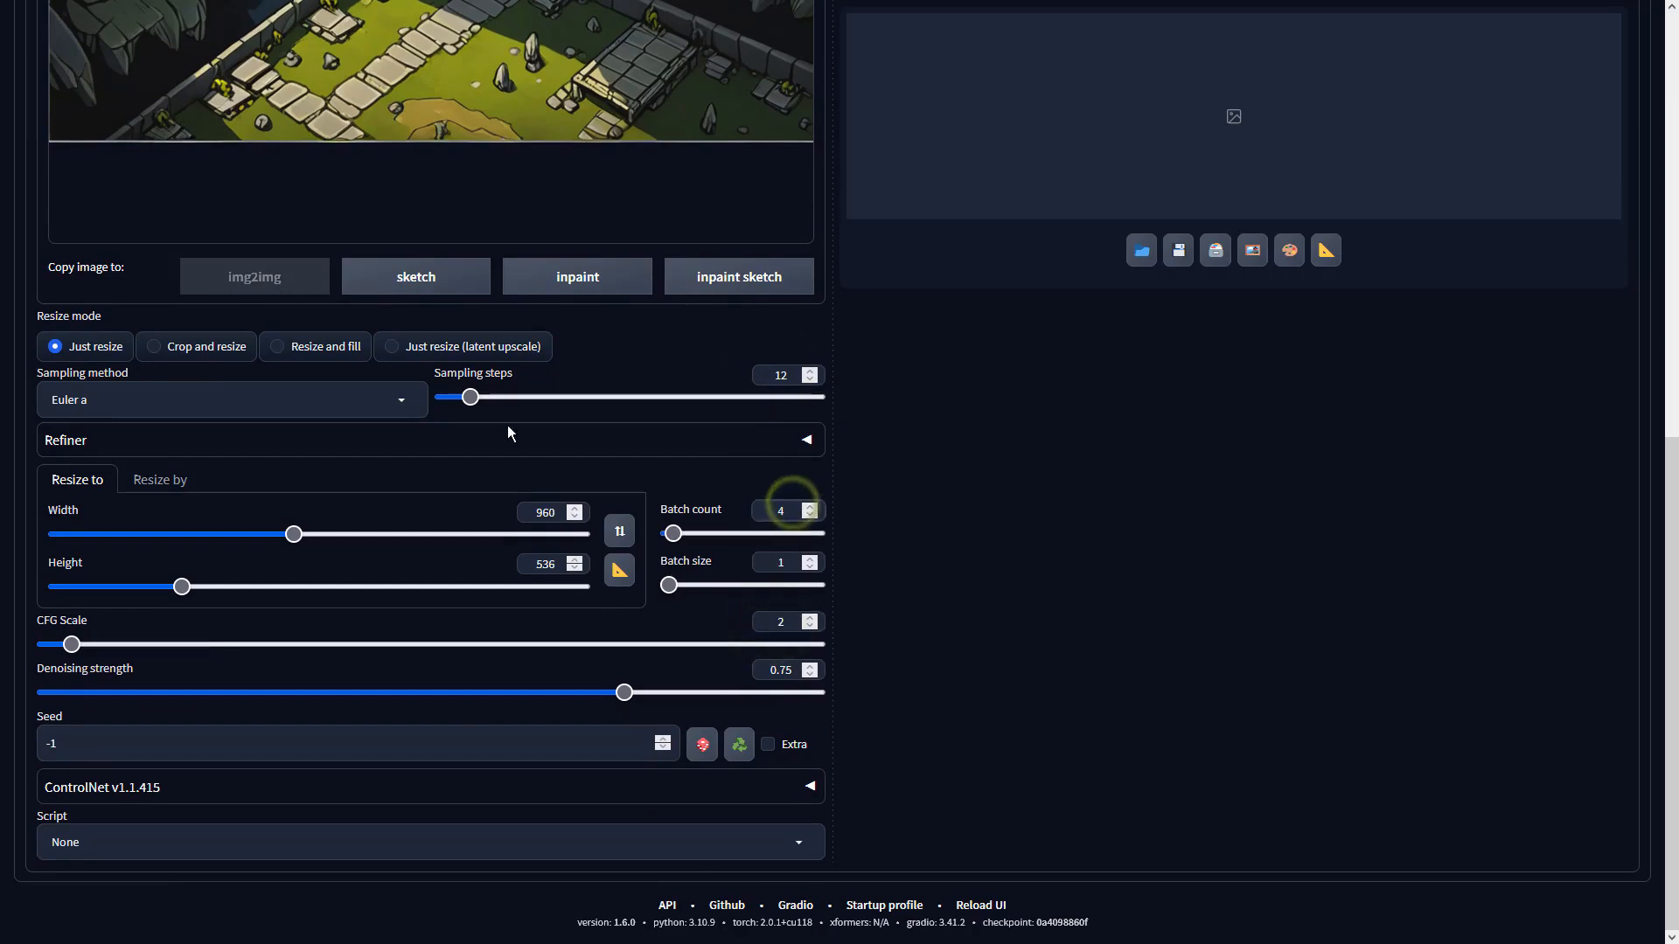
click(369, 399)
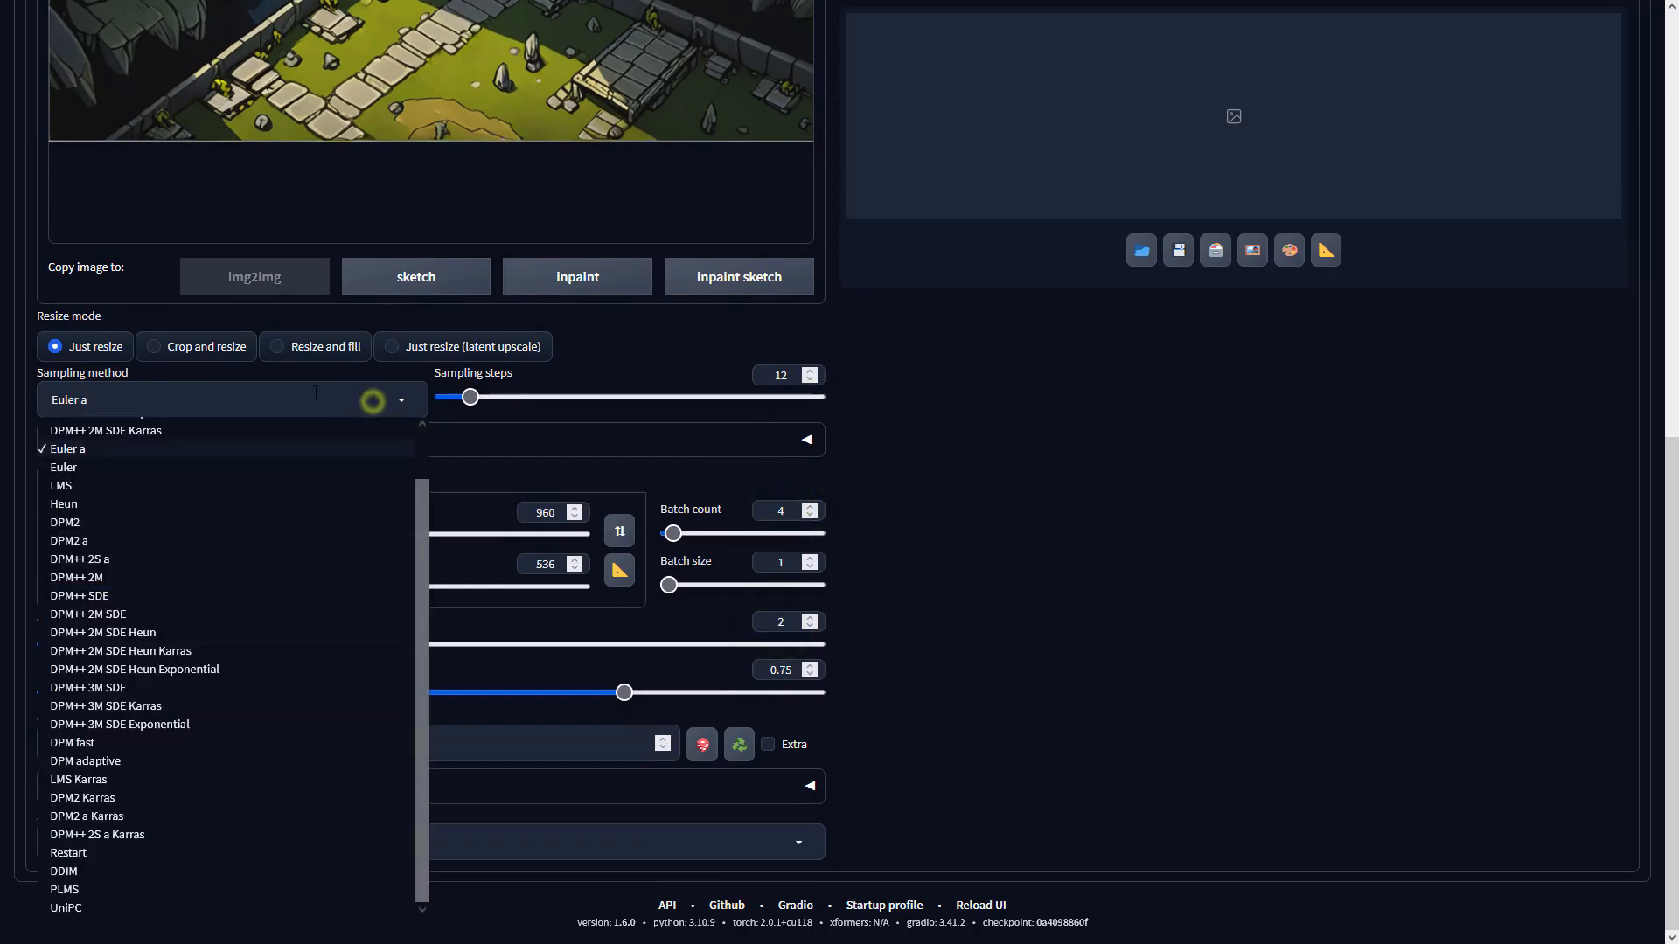
click(87, 601)
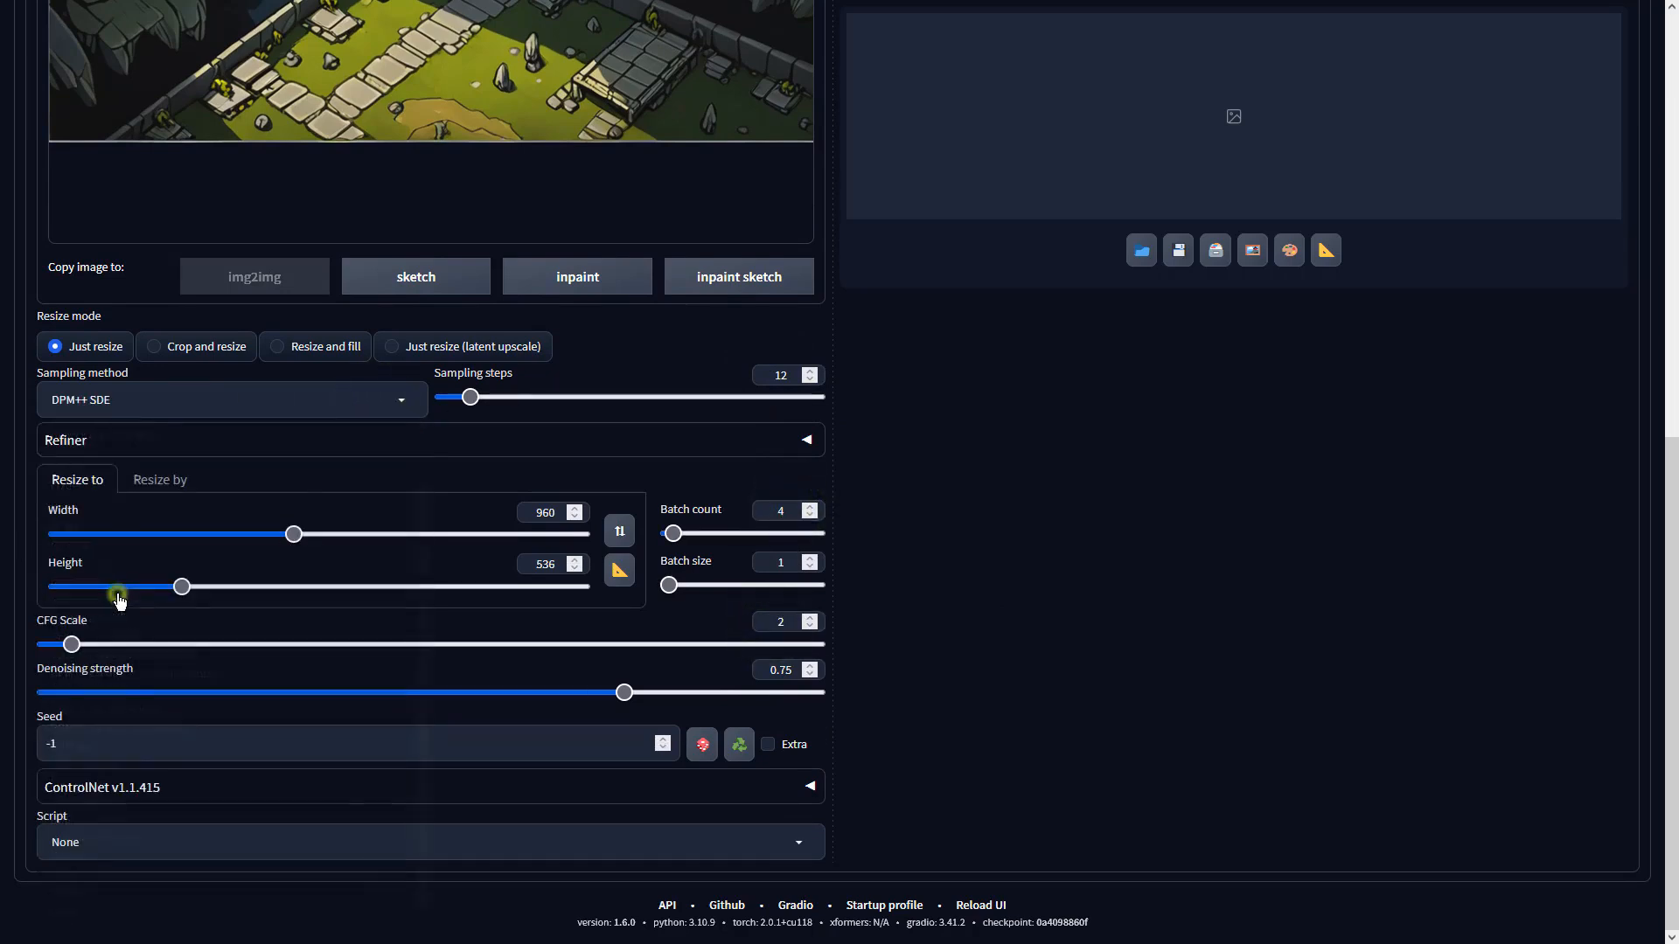
Generate the img2img batch from the cave image and enlarge the first result.
click(1047, 498)
scroll(1271, 514, up, 10)
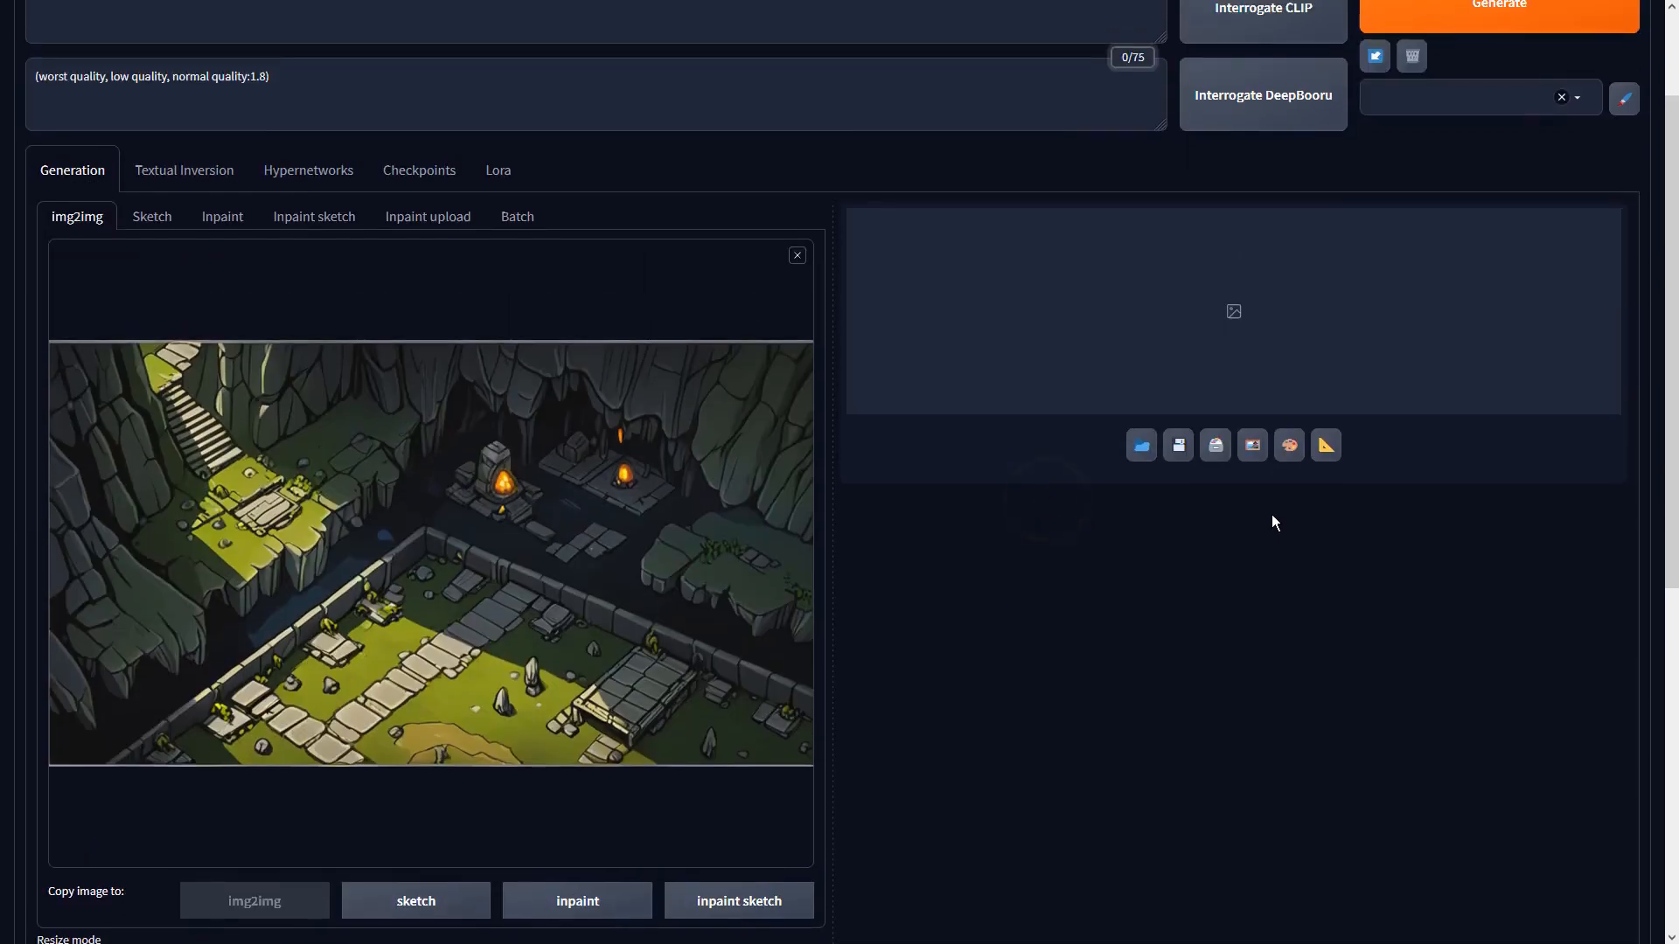
click(1451, 181)
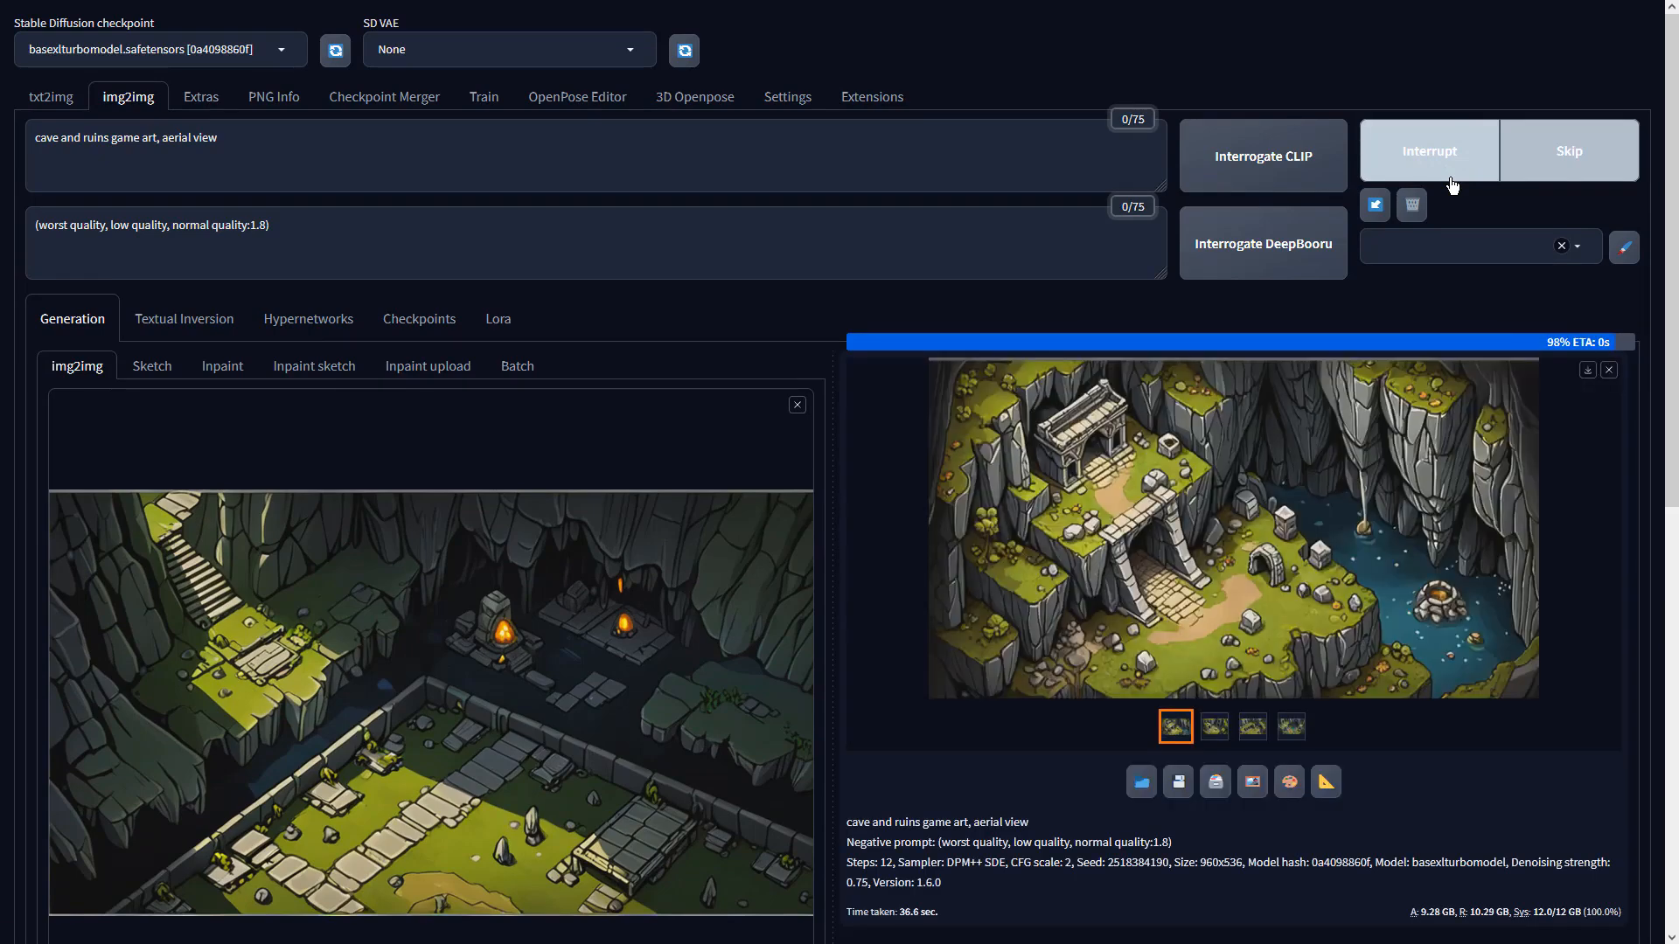
click(1398, 398)
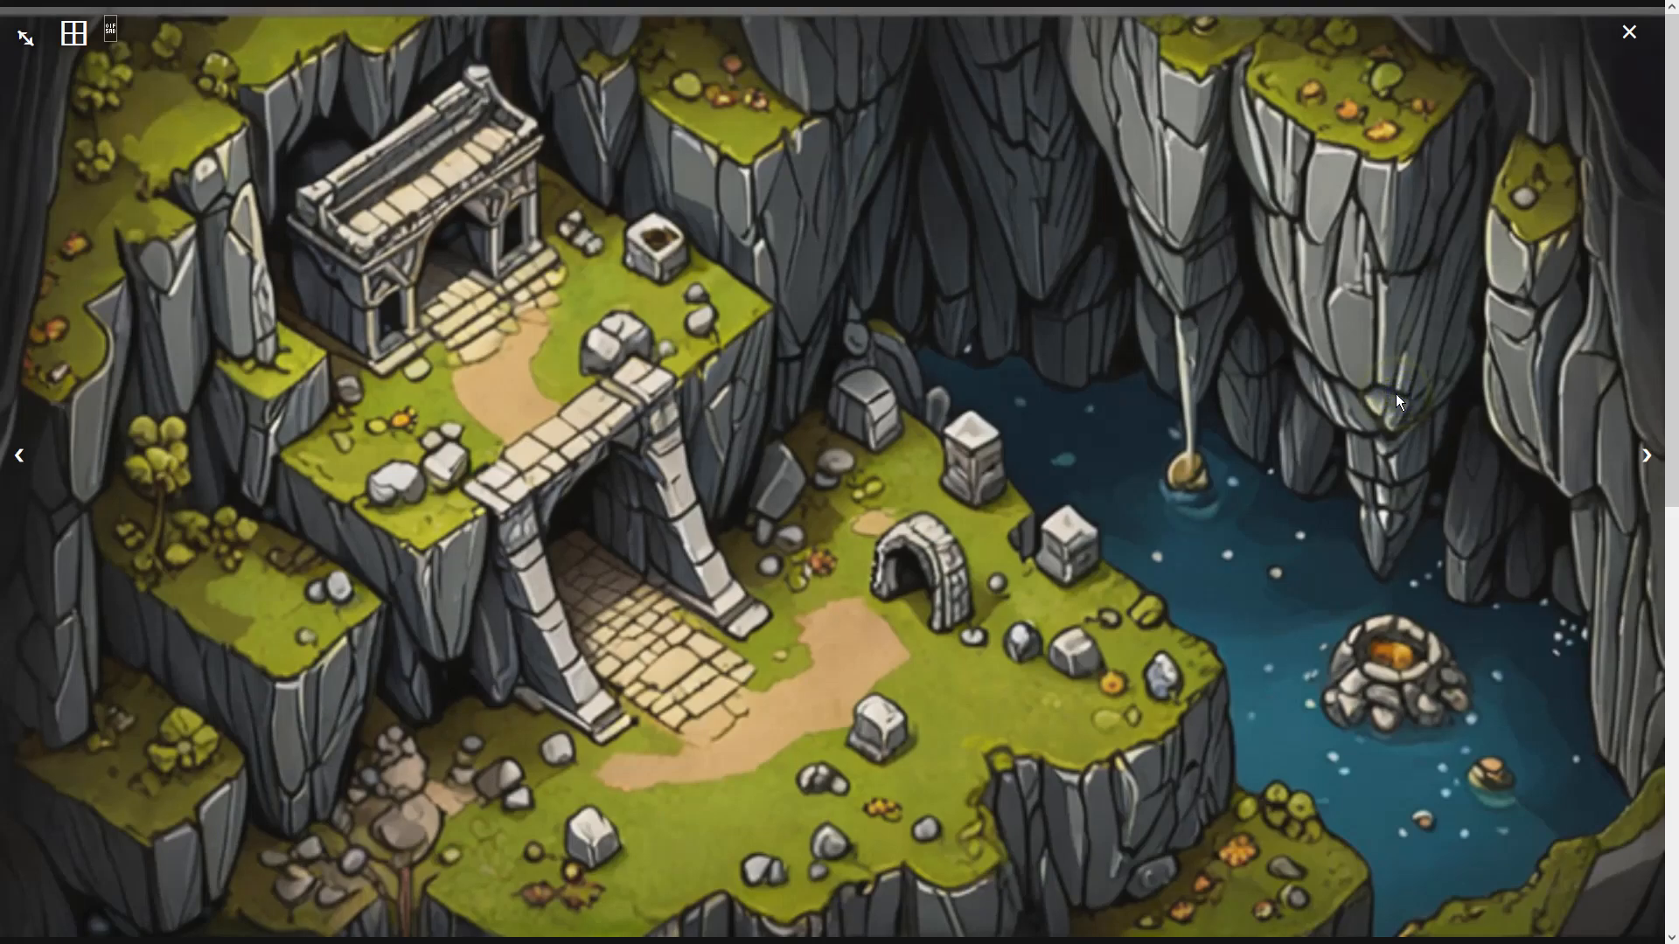
Browse the enlarged img2img batch results and close the viewer on the second image, with the two stone archways.
click(1649, 460)
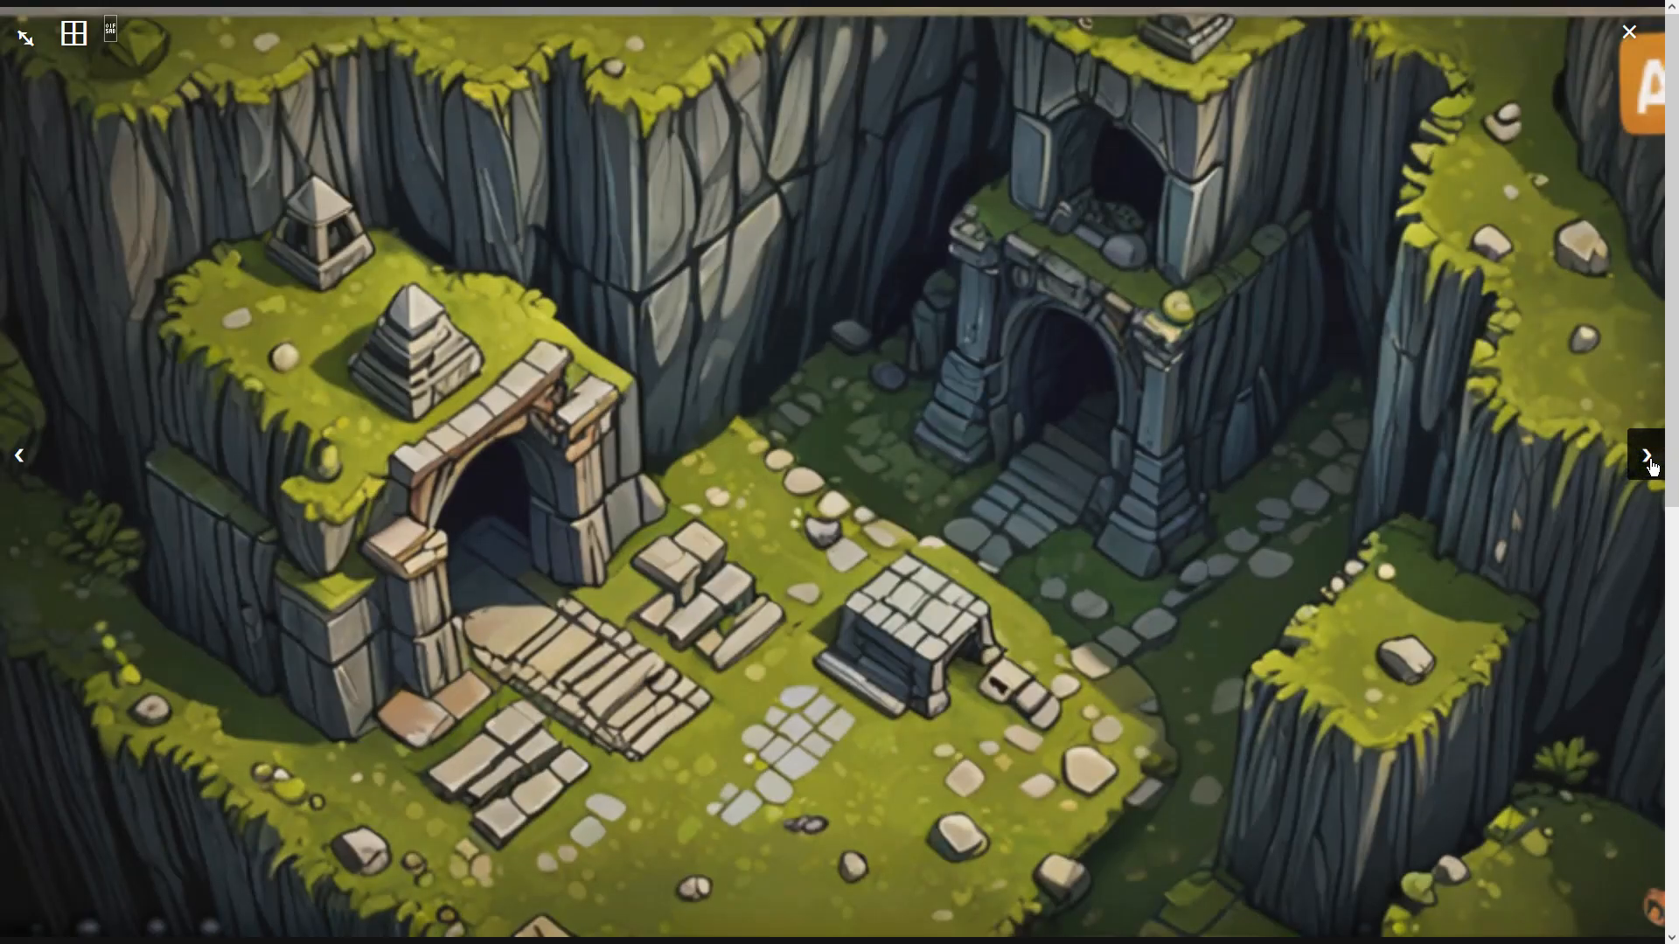
click(1649, 461)
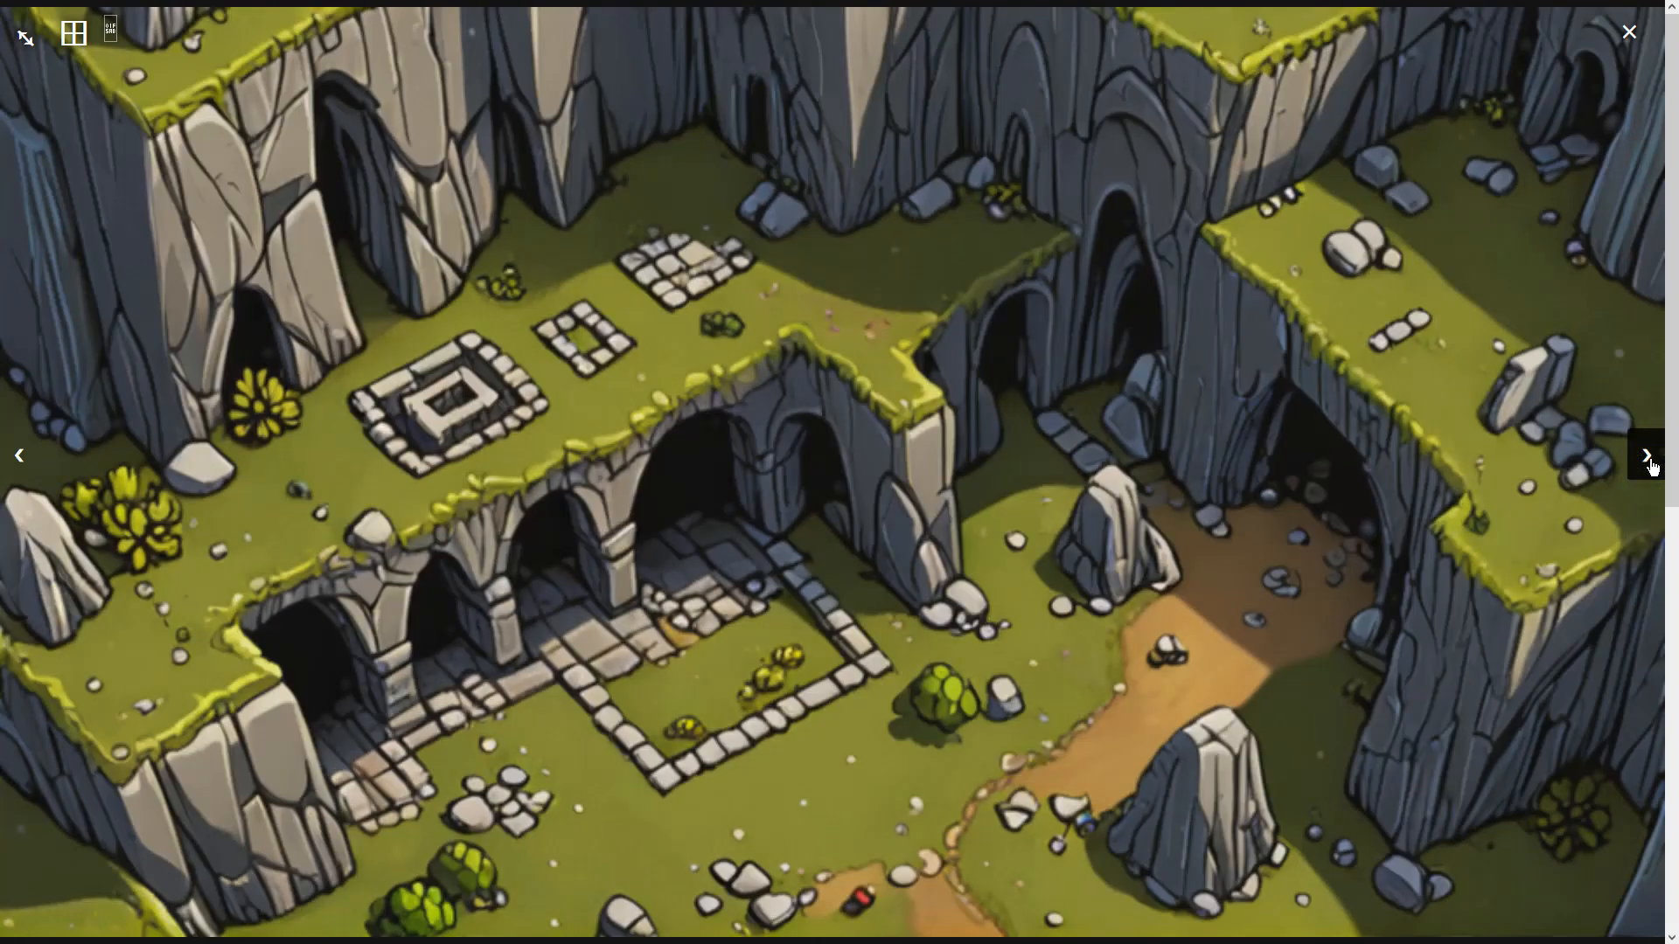
click(1649, 461)
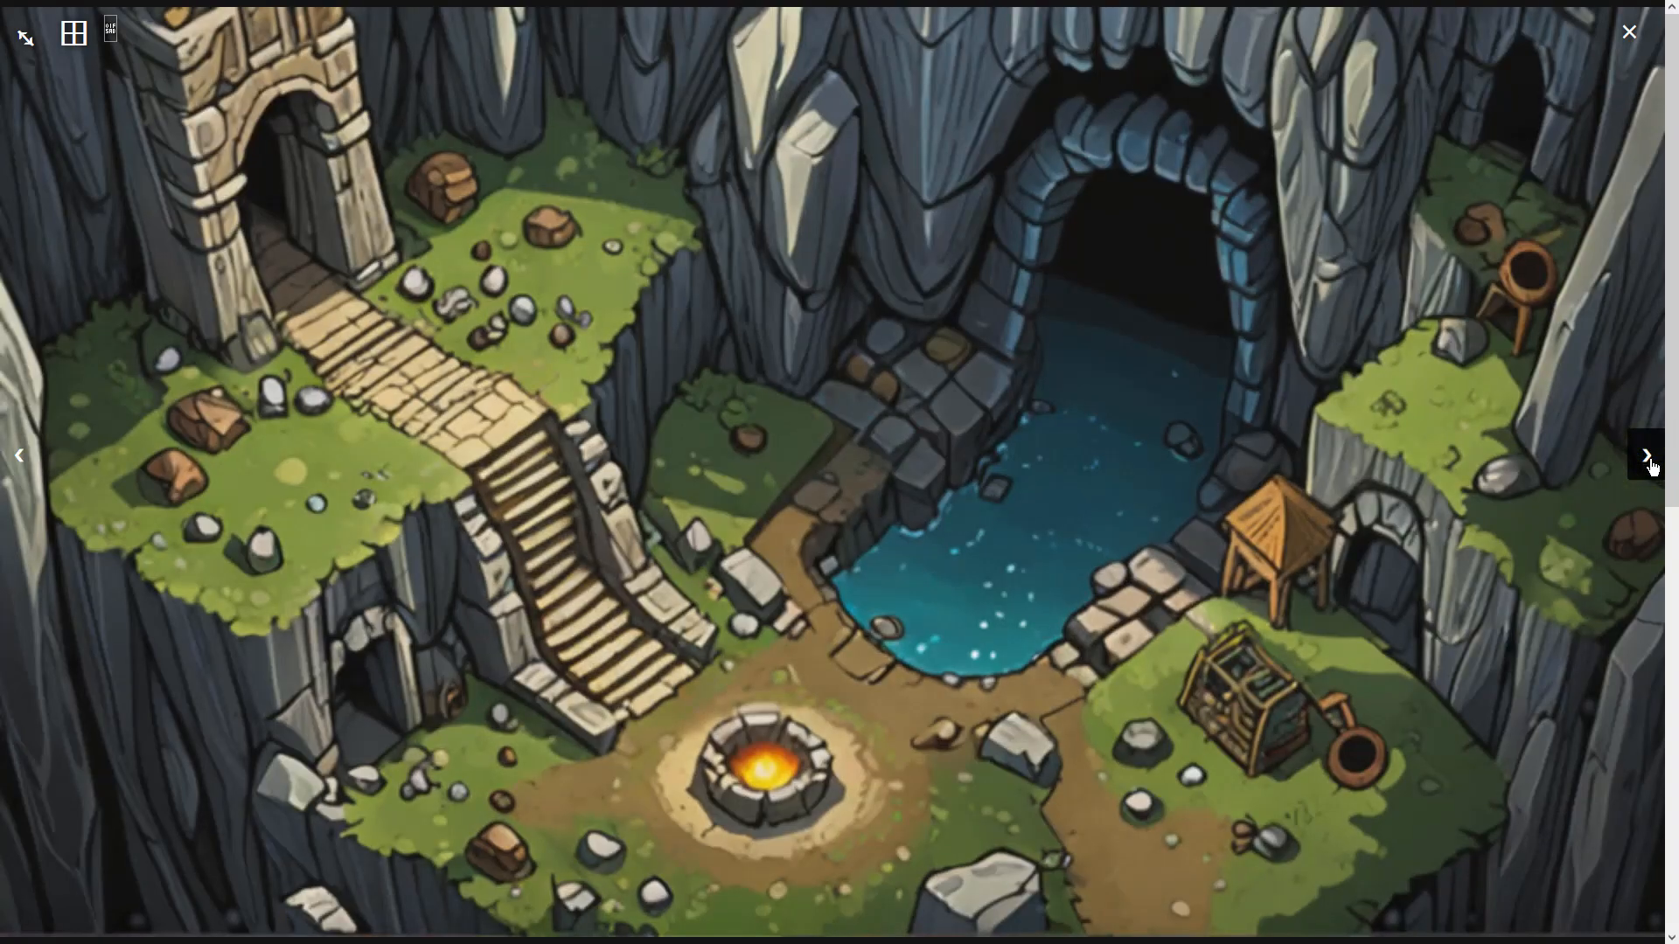
click(1650, 461)
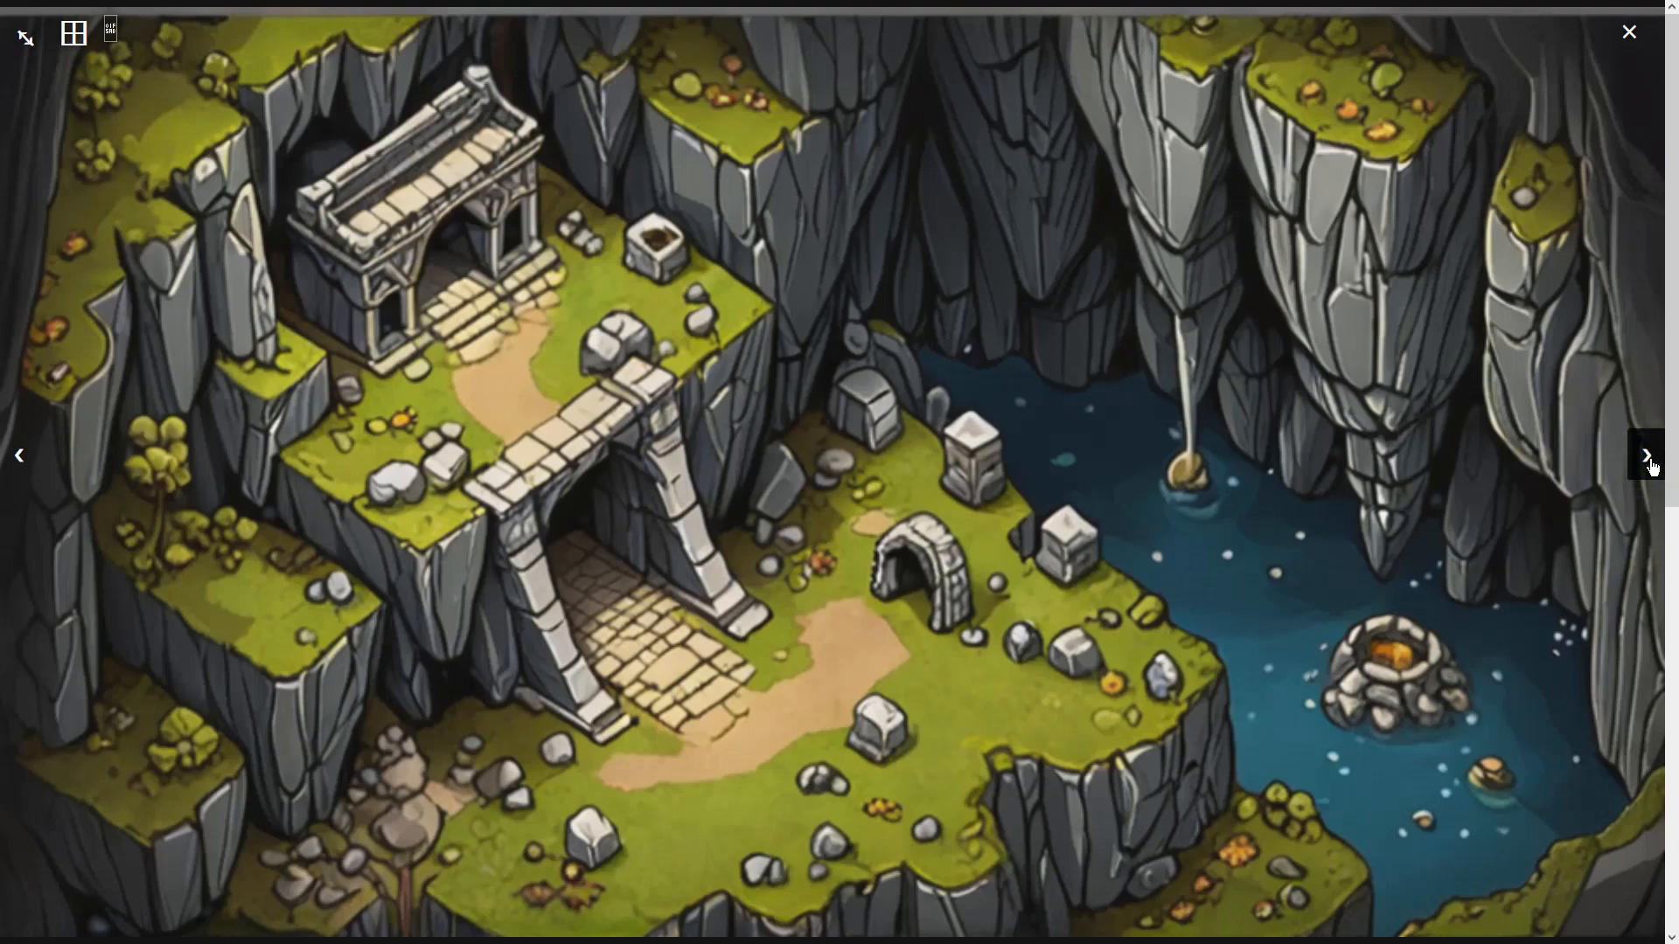
click(1649, 461)
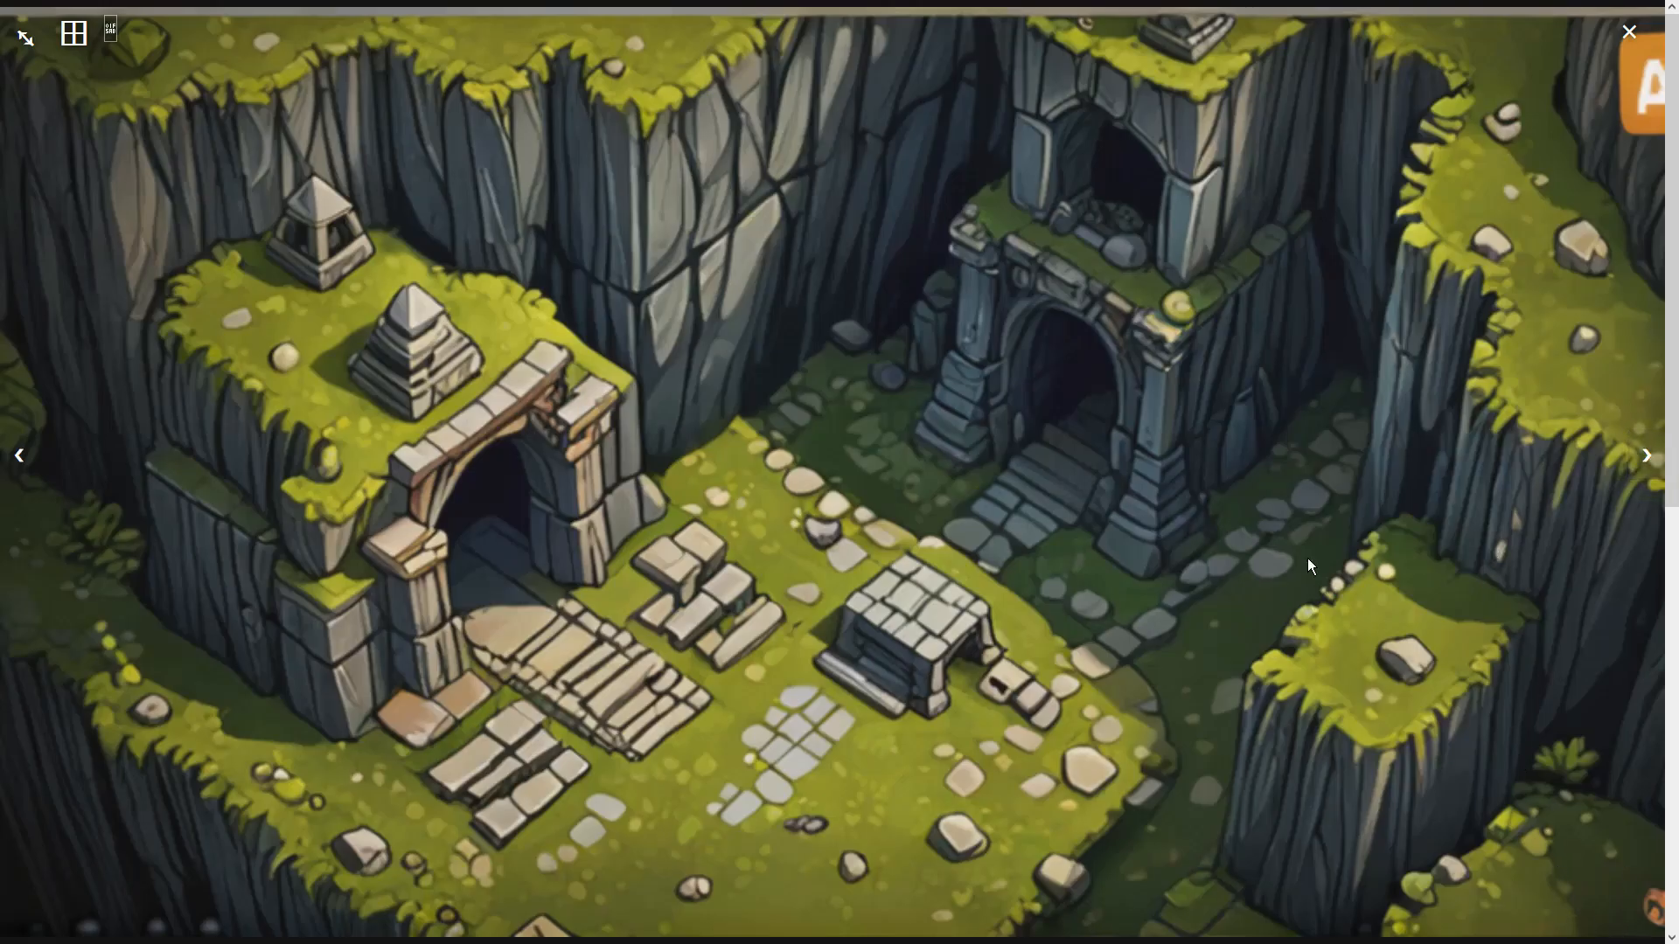
click(1629, 32)
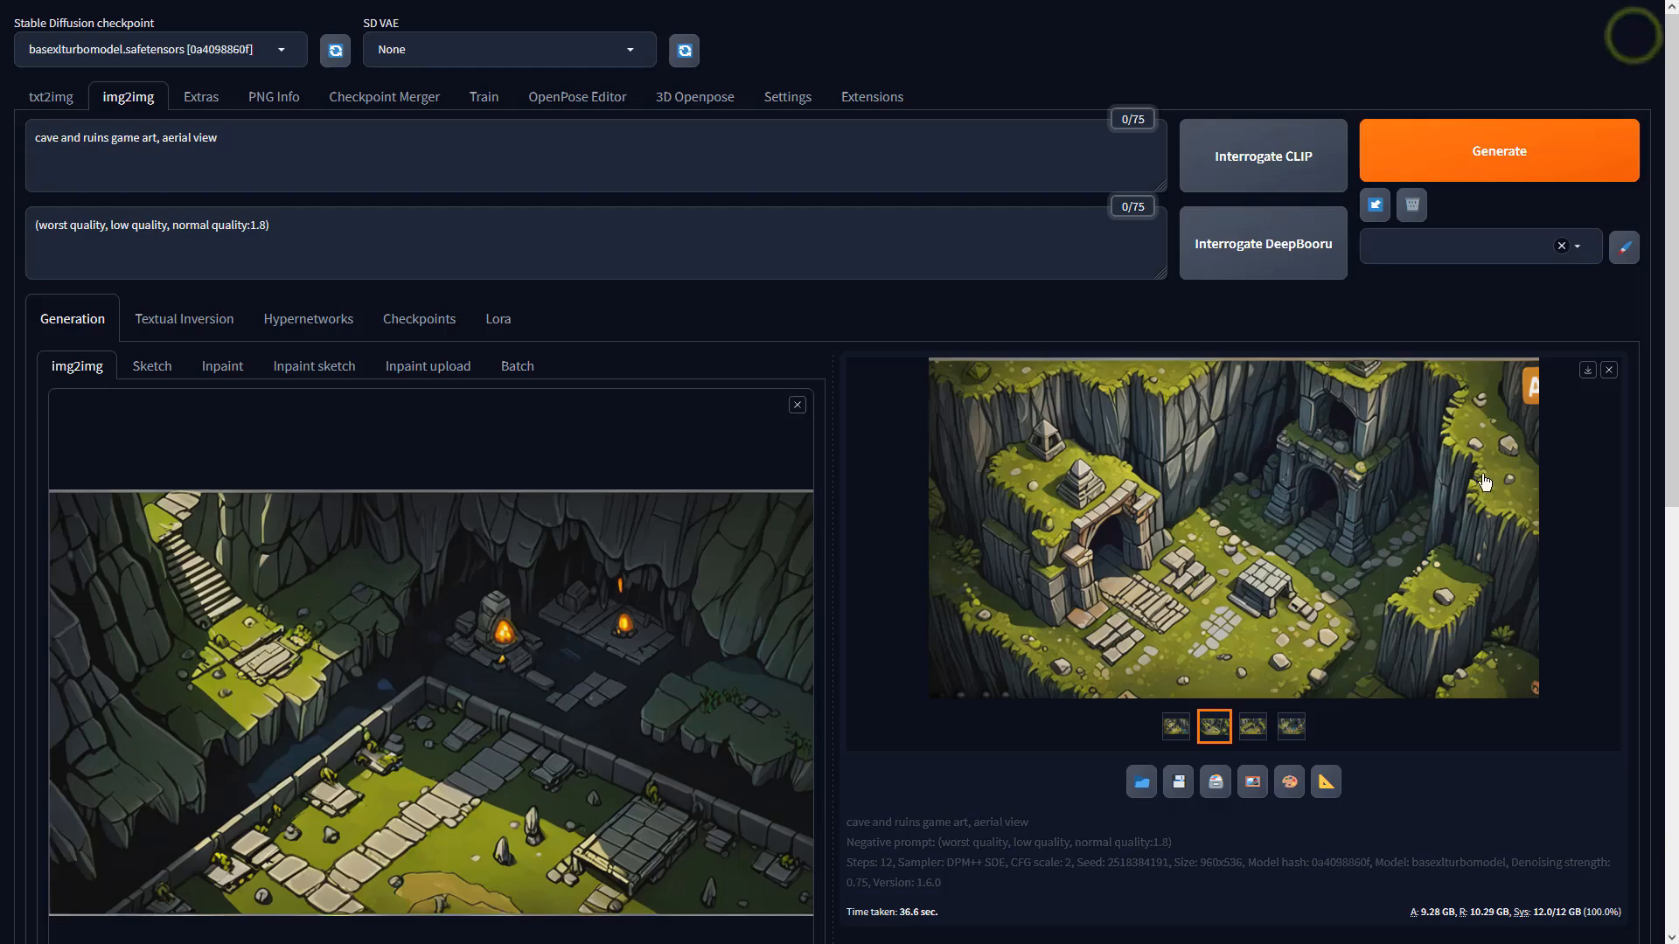
Send the selected image to Extras and set Upscaler 1 to R-ESRGAN 4x+.
click(1337, 780)
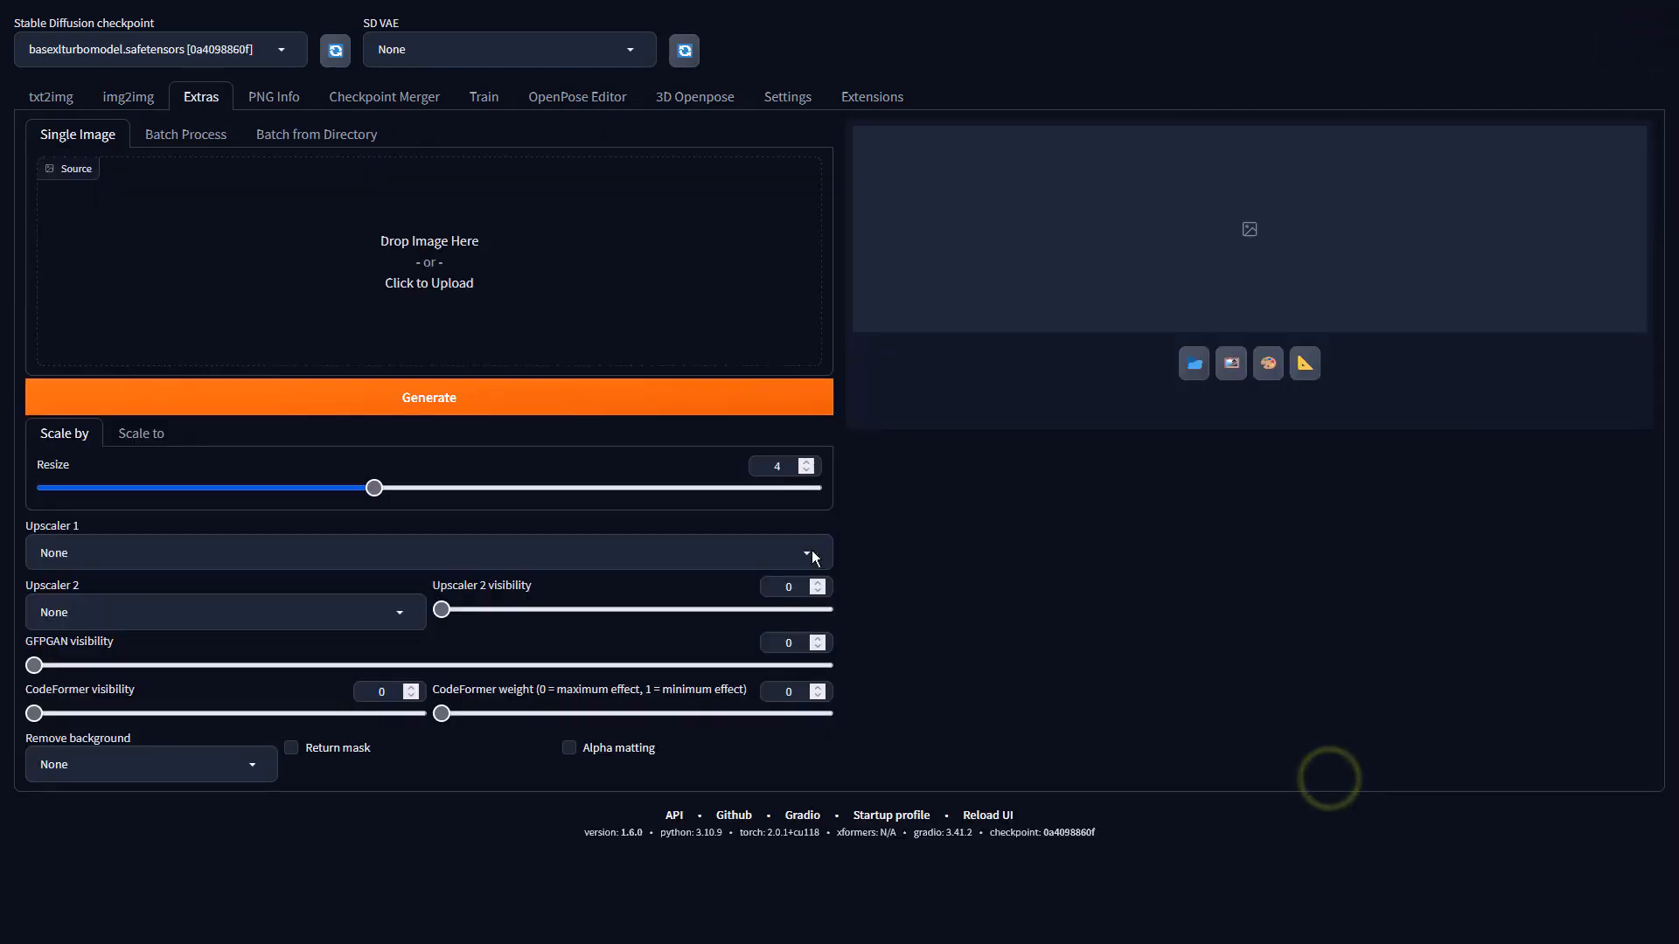
click(254, 549)
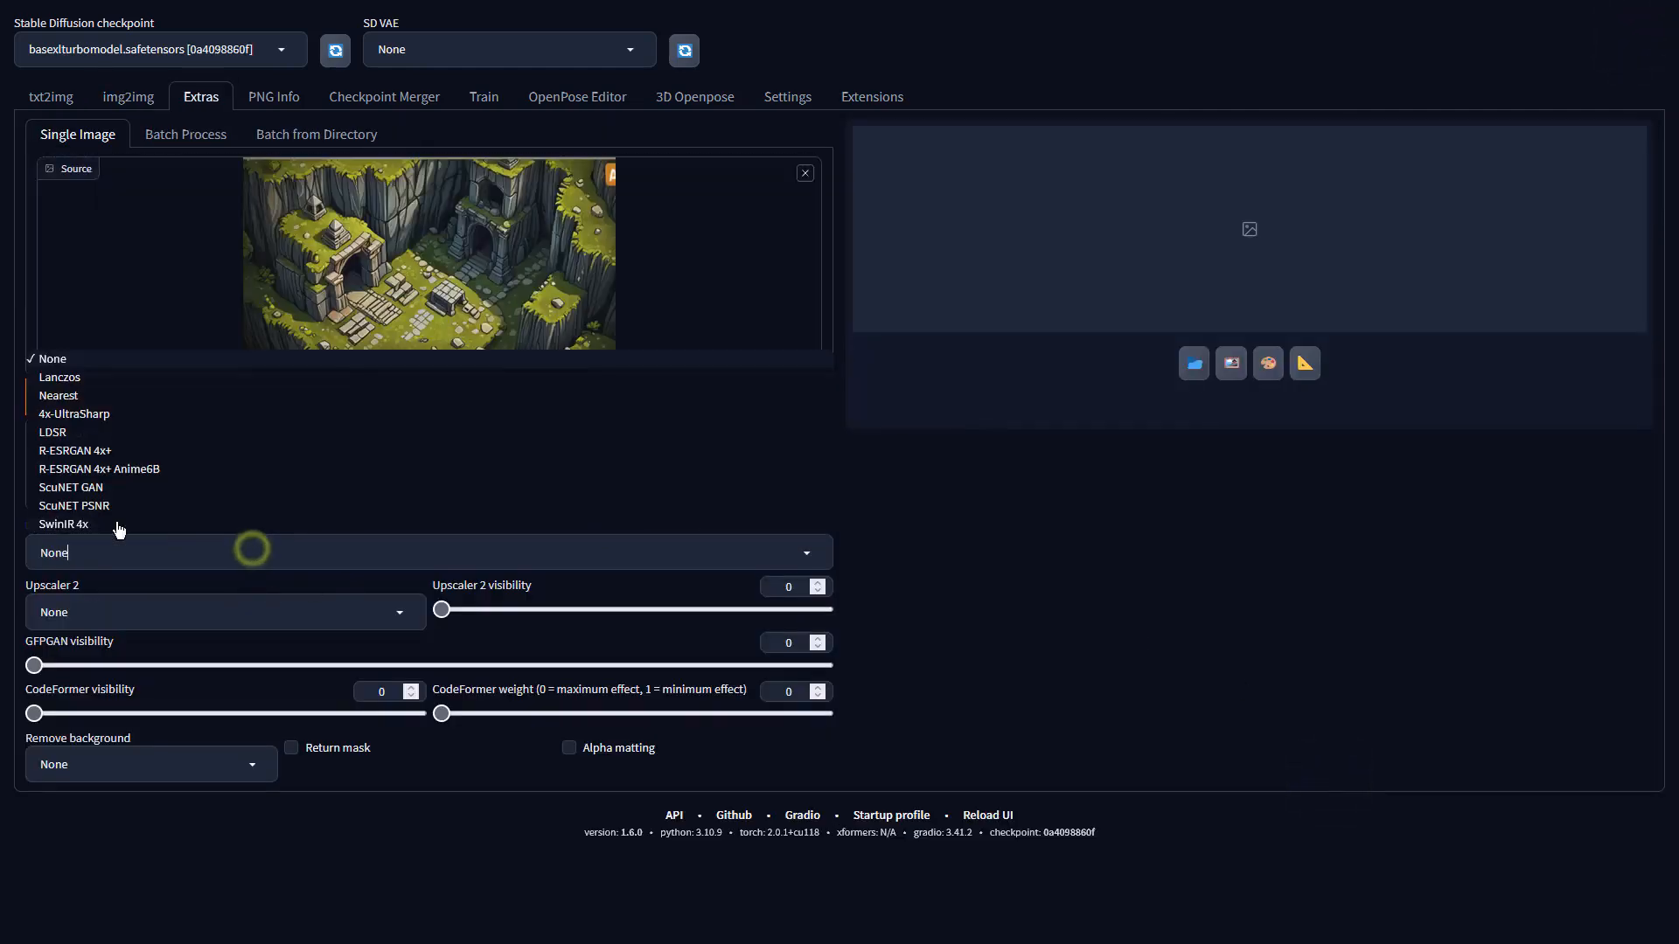
click(65, 451)
click(1041, 592)
Set the resize factor to 1, process the image and enlarge the result.
double_click(776, 465)
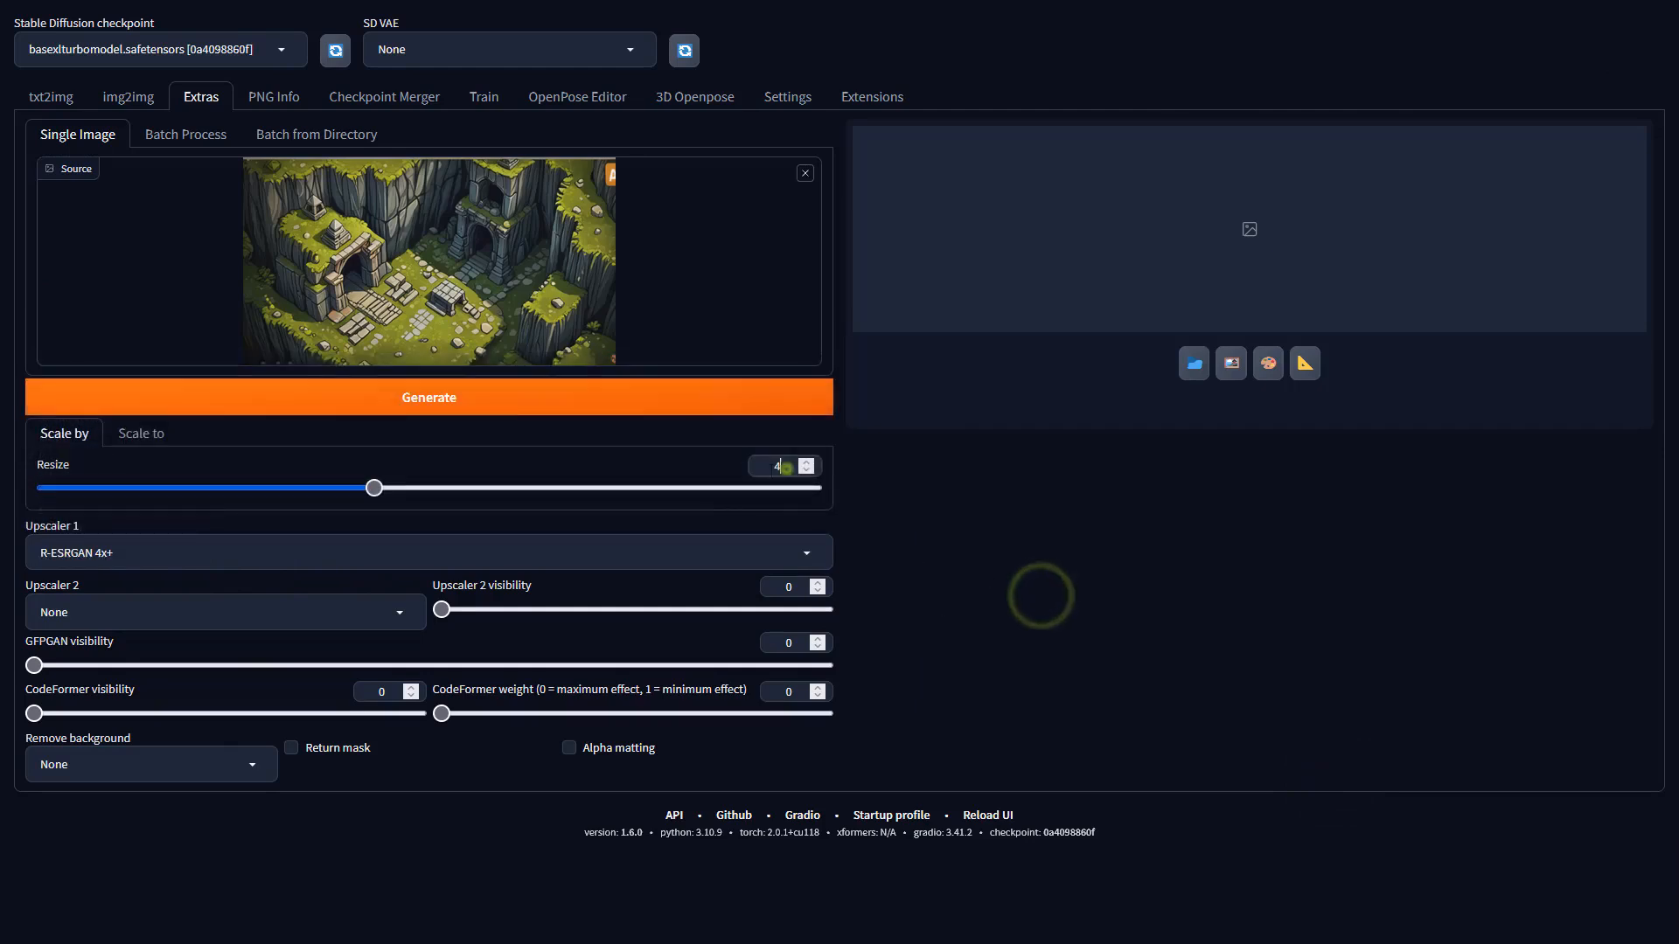
text(1)
click(737, 403)
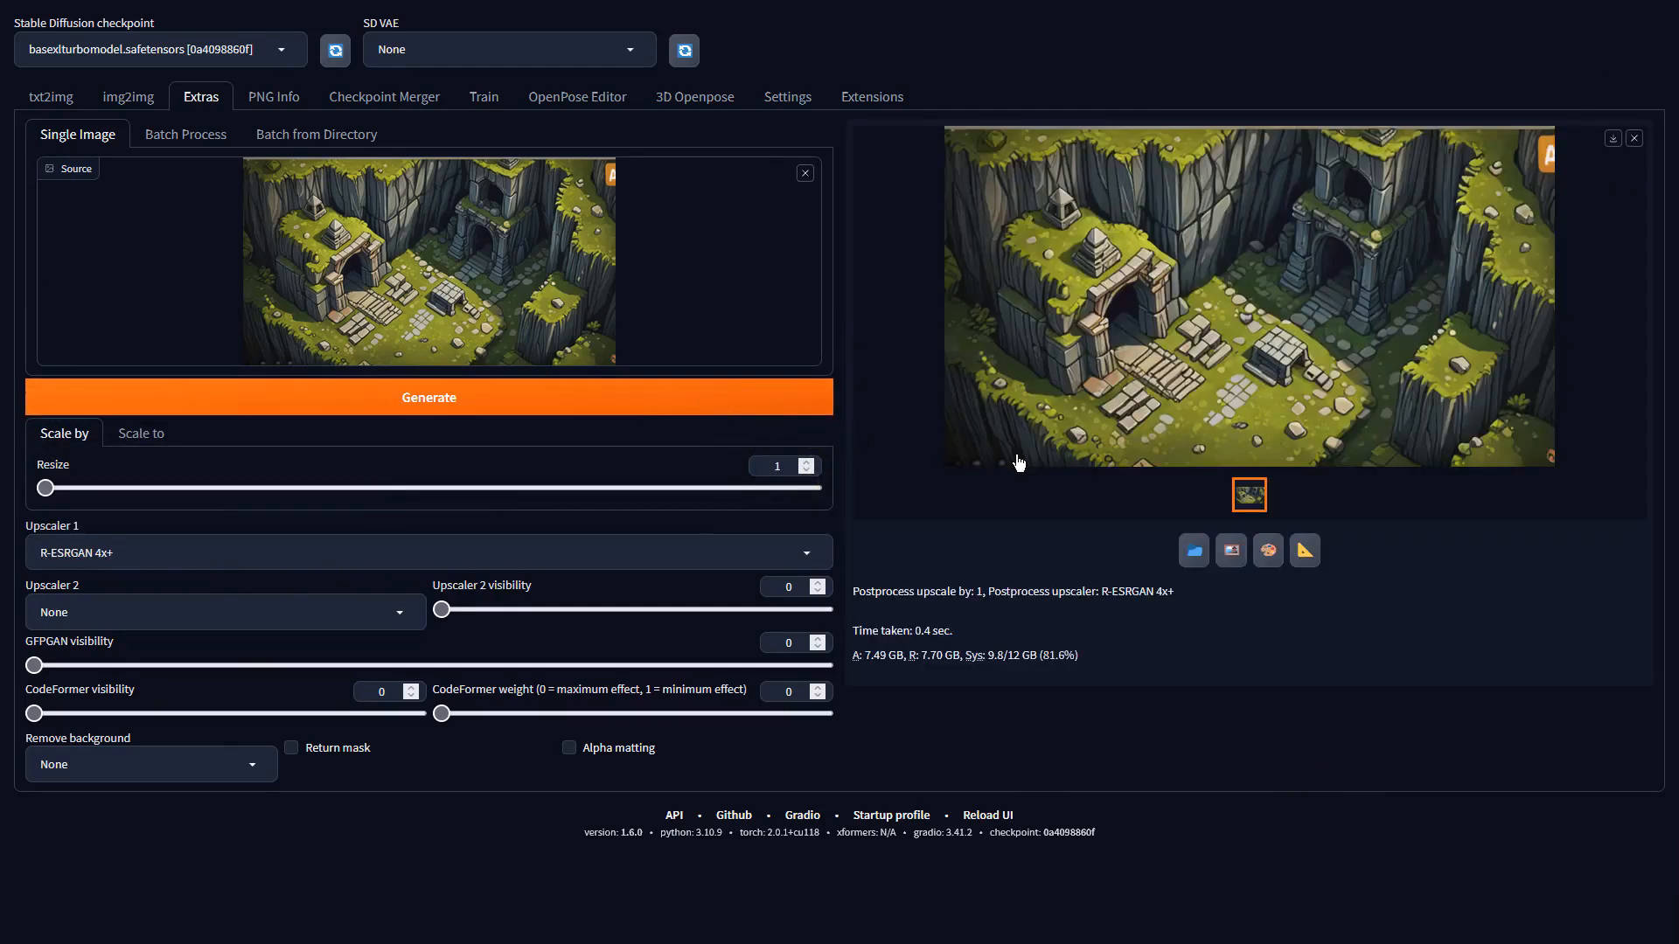
click(1133, 422)
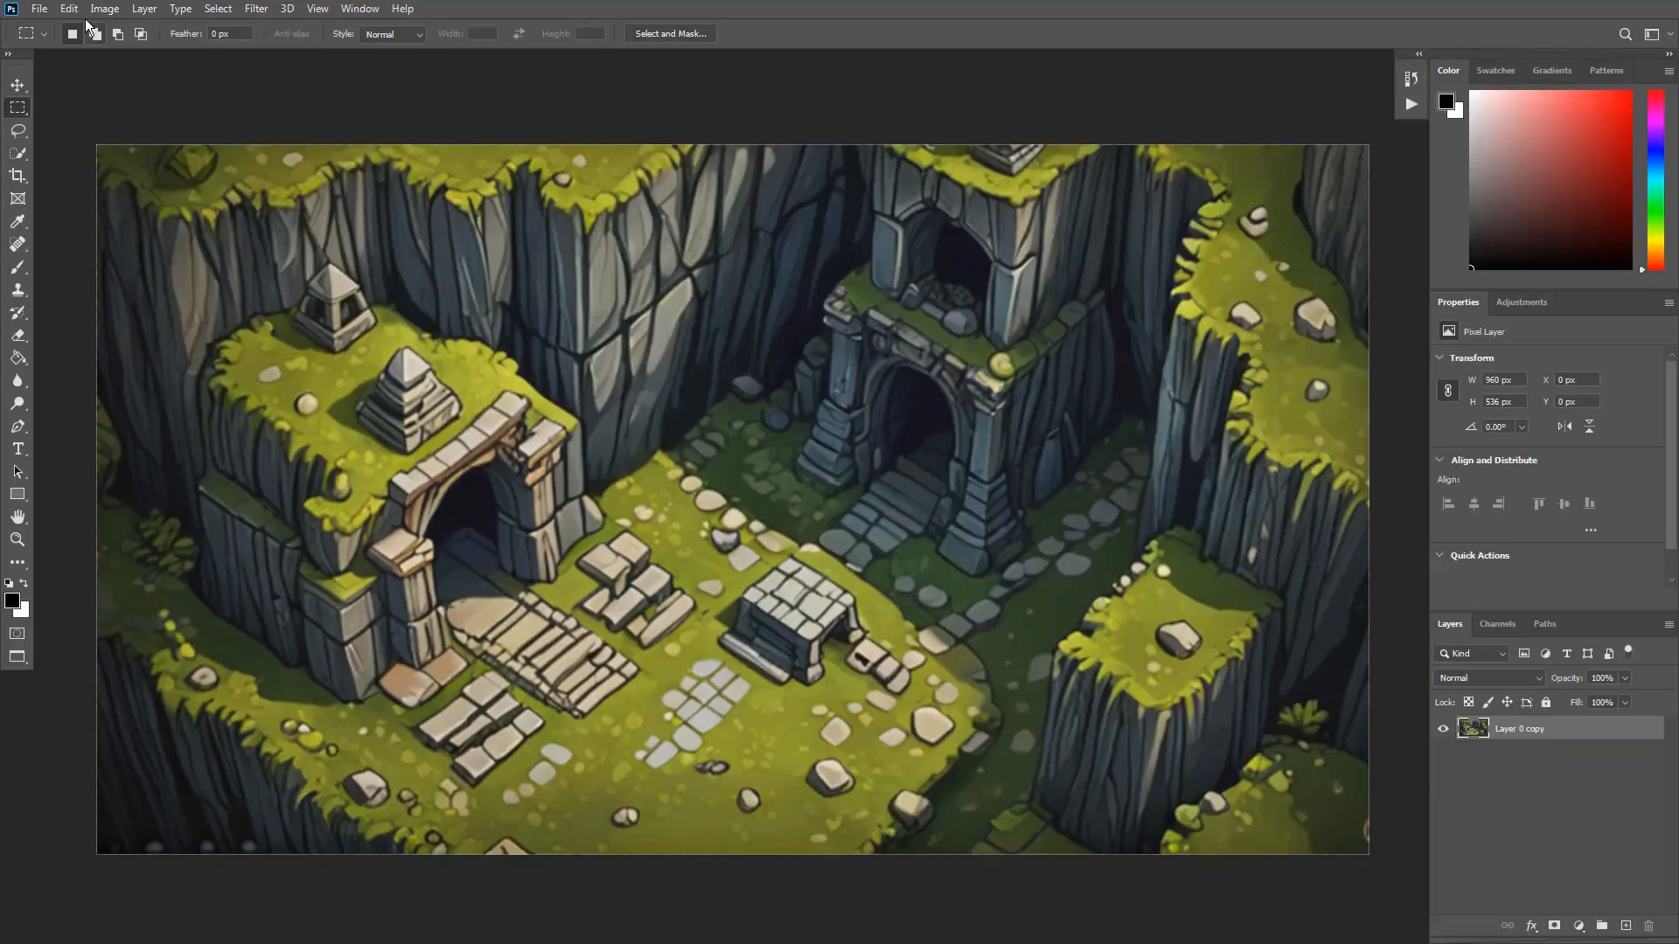
In Photoshop, adjust the cave image's vibrance to +72 and its saturation to +49.
click(104, 9)
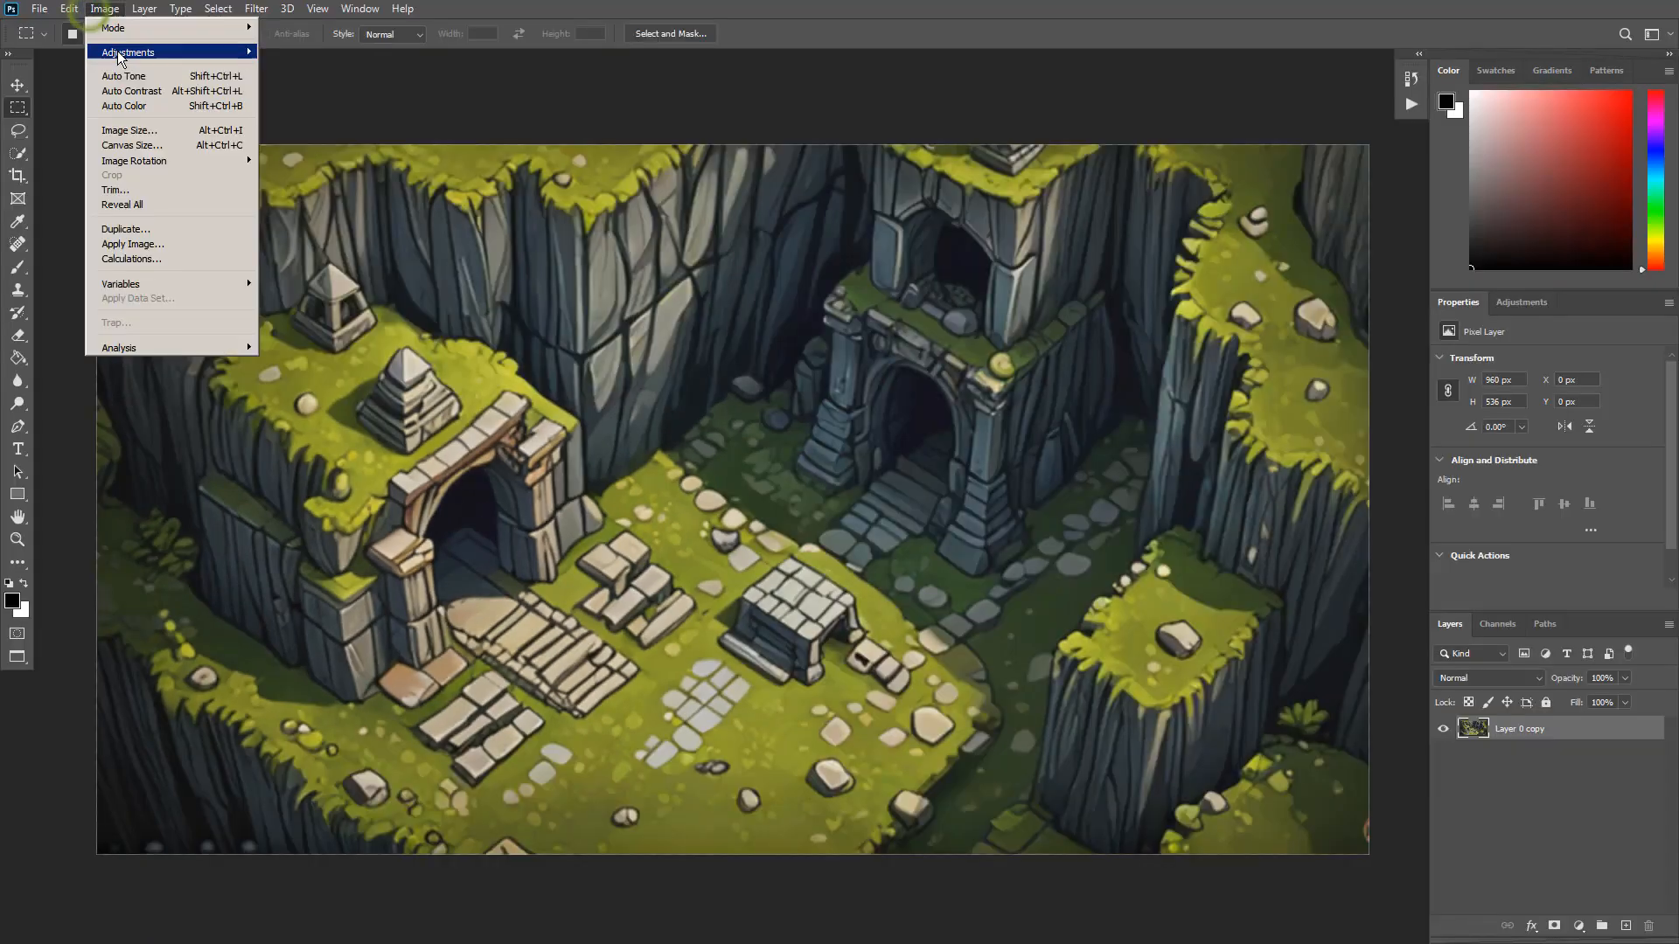
mouse_move(120, 54)
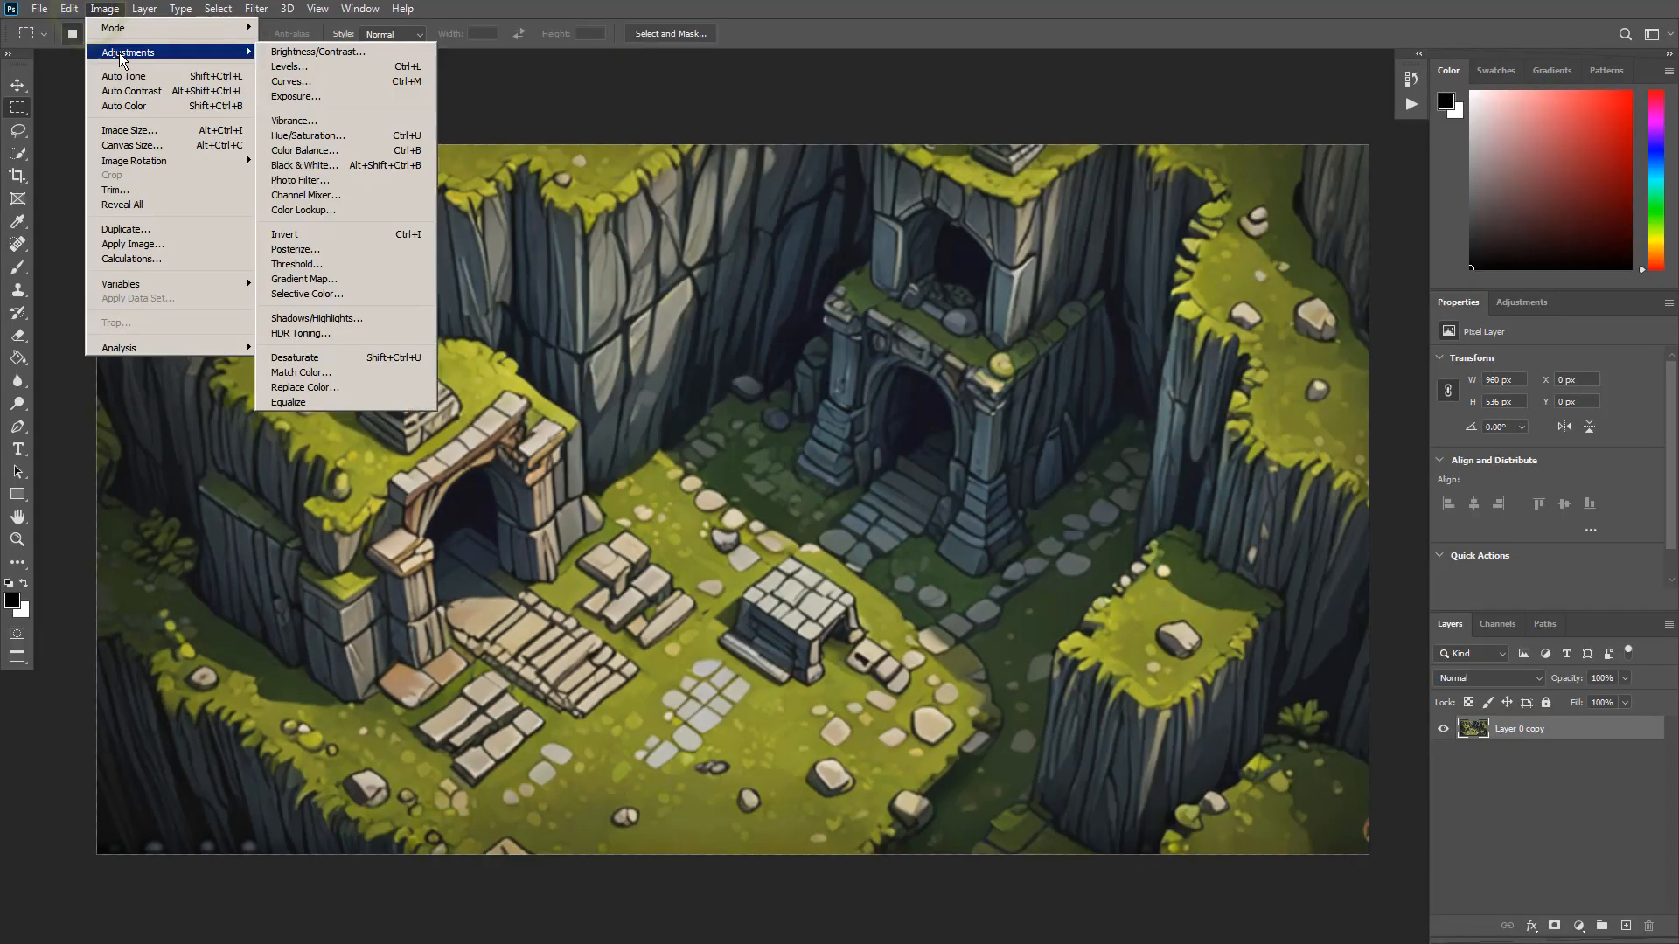
click(359, 120)
drag(972, 303, 1035, 303)
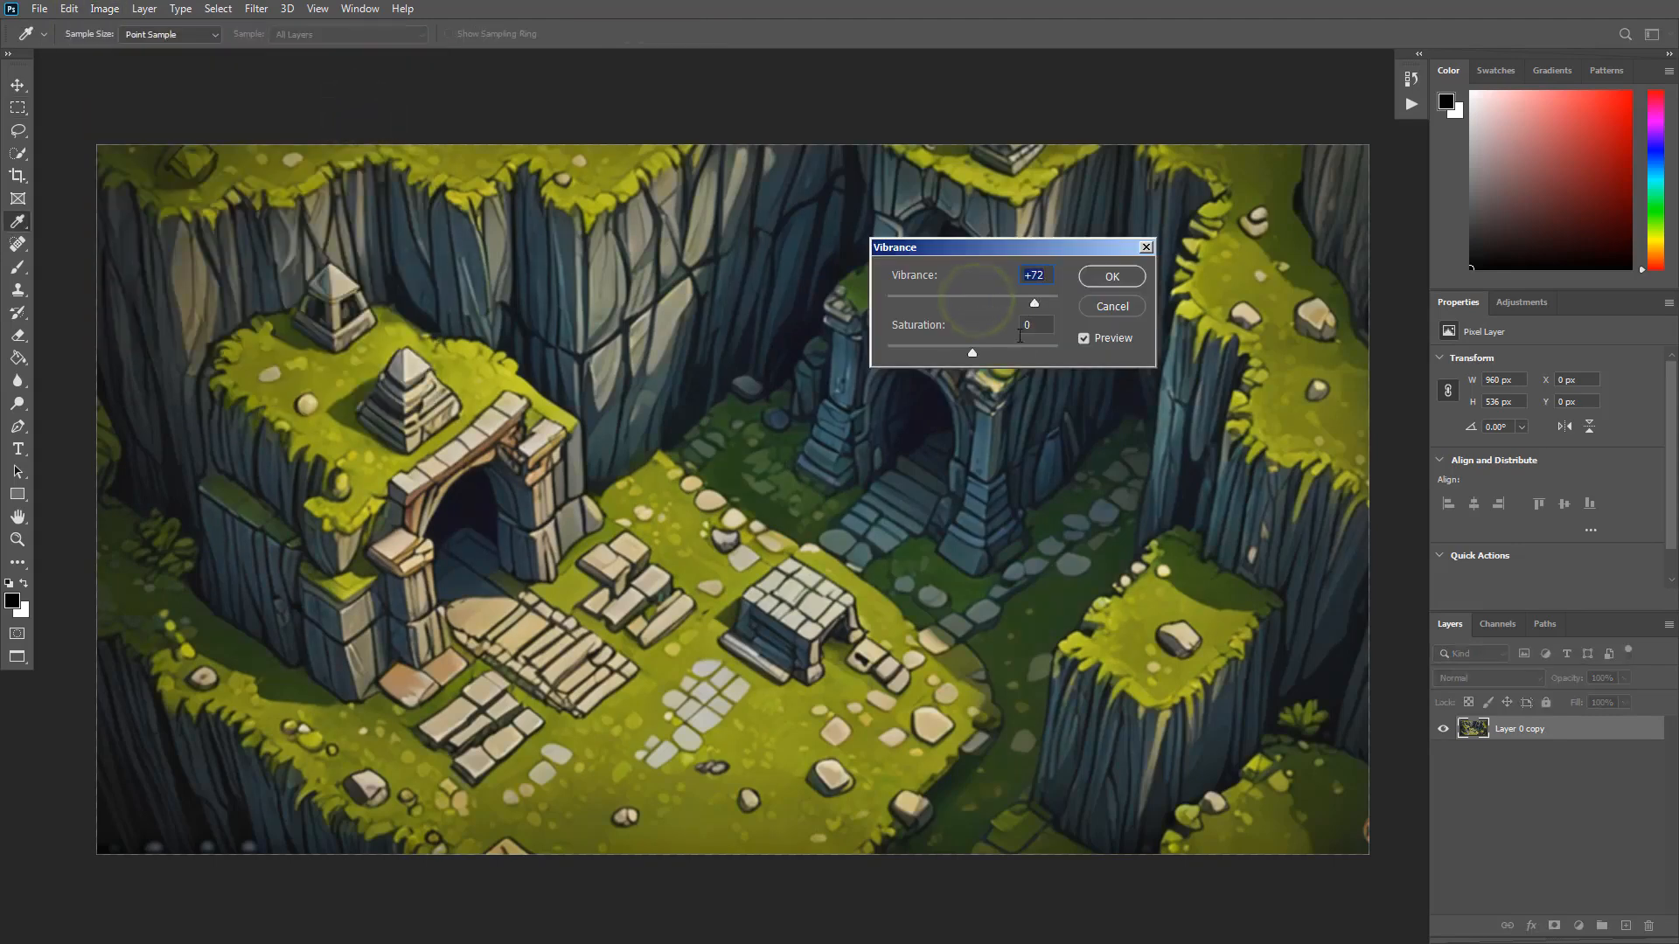
drag(973, 354, 1015, 354)
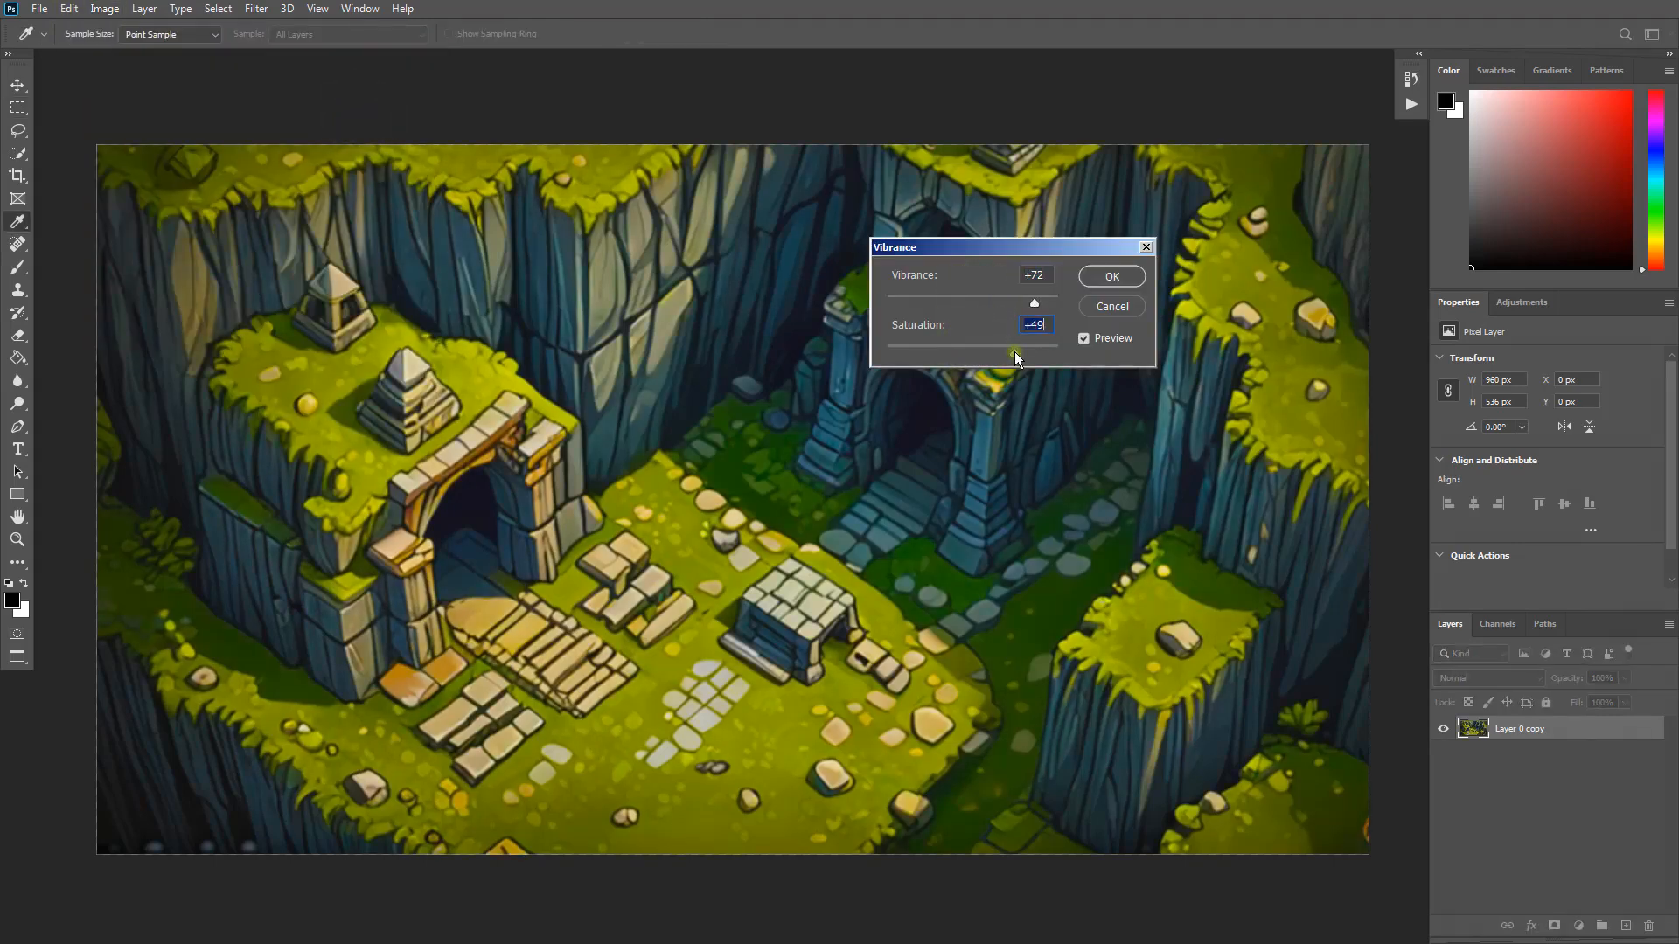
key(m)
click(1104, 278)
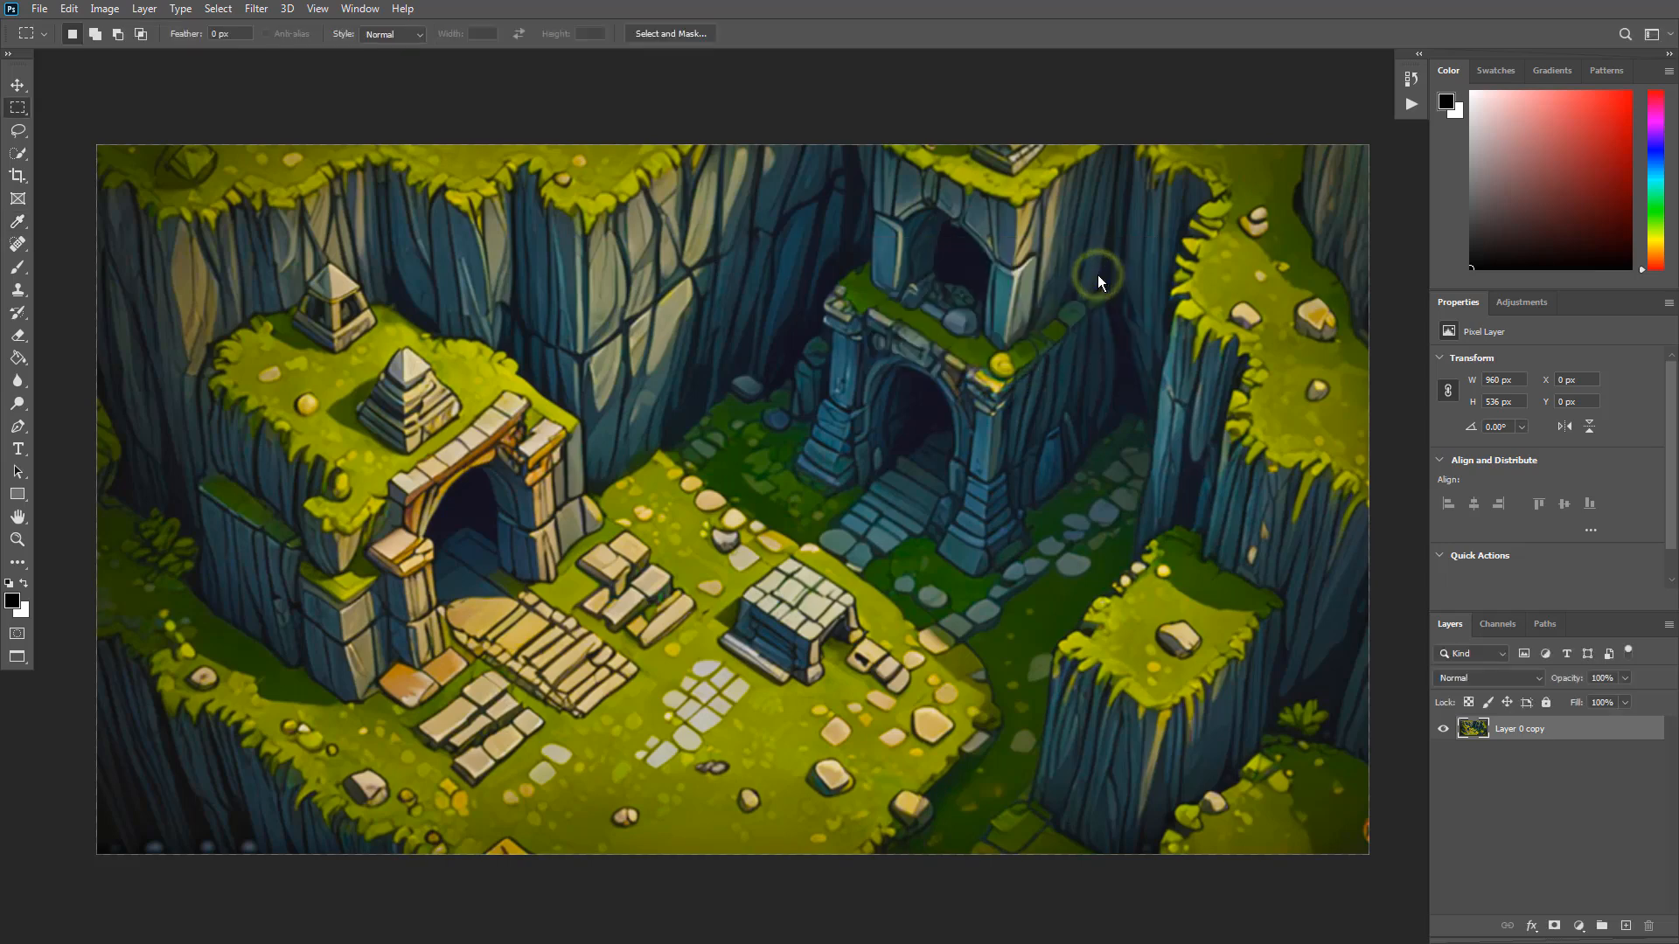
Apply Auto Contrast and Auto Tone to the cave image.
click(102, 10)
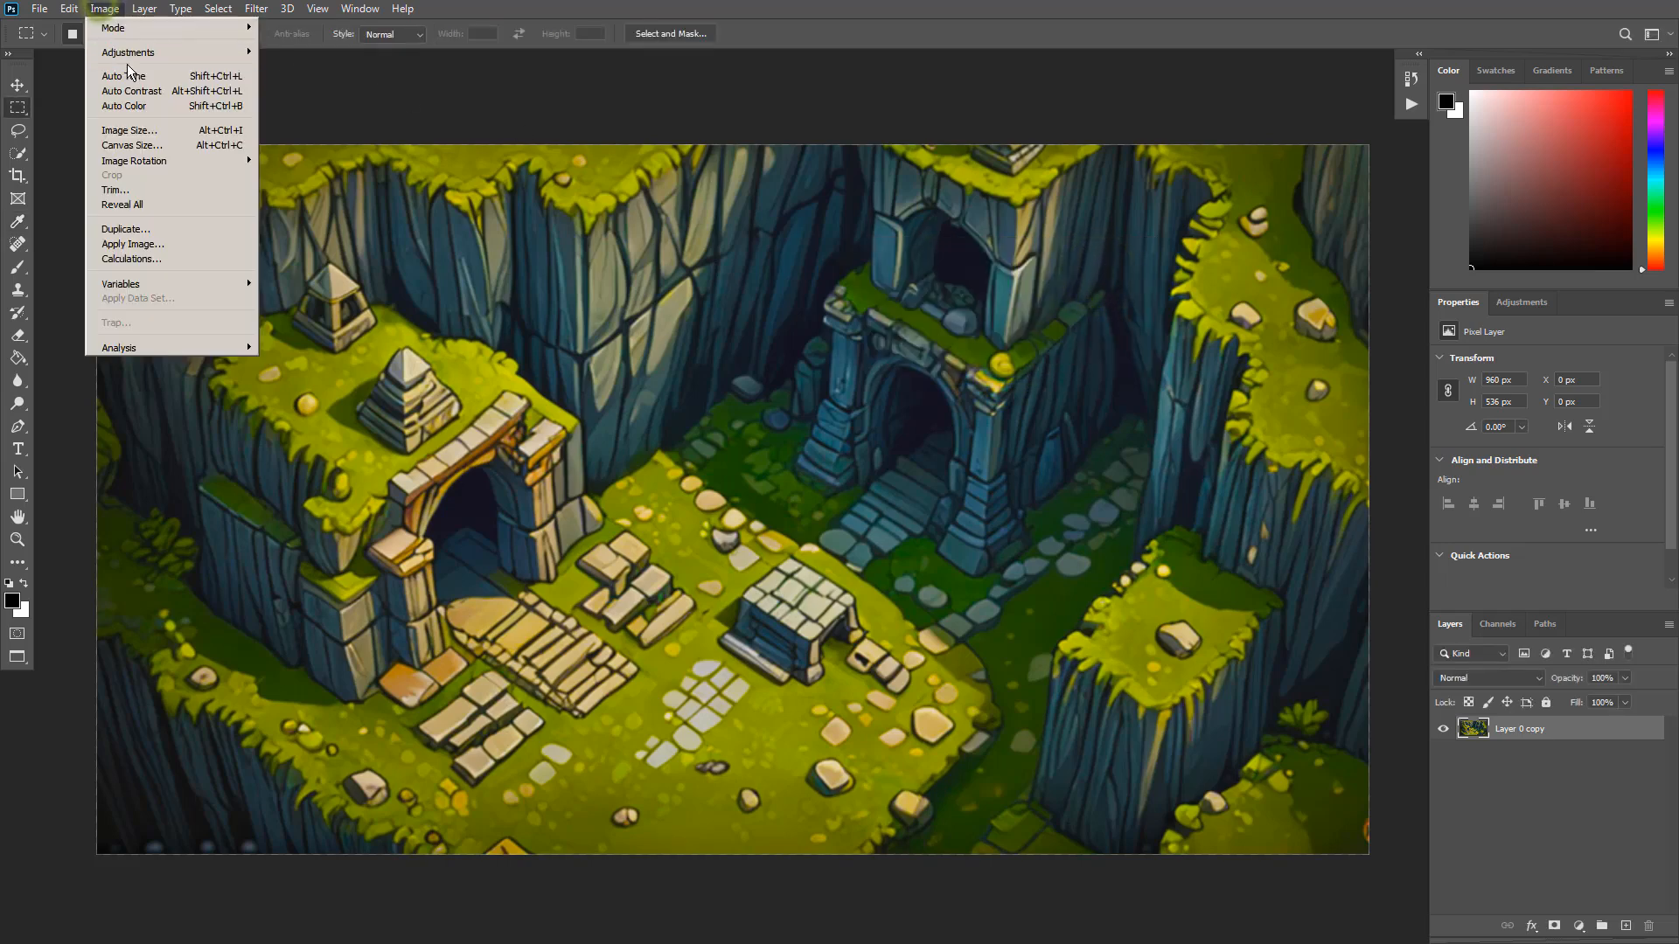
click(129, 89)
click(104, 8)
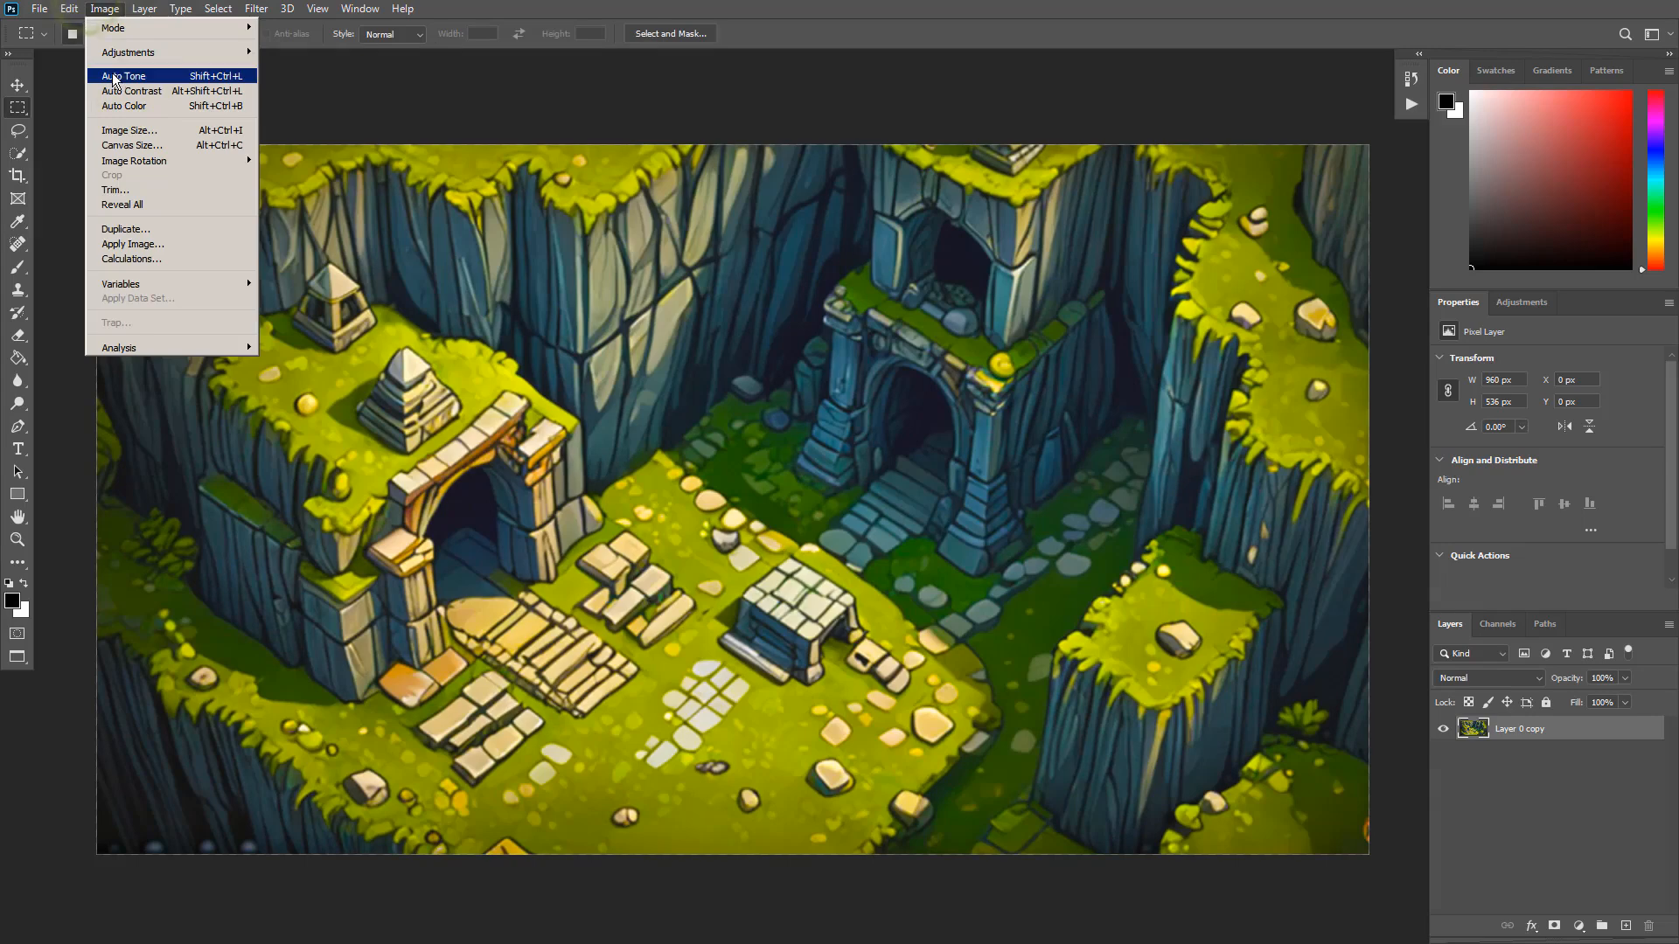
click(121, 76)
Apply Auto Color to the cave image.
click(104, 8)
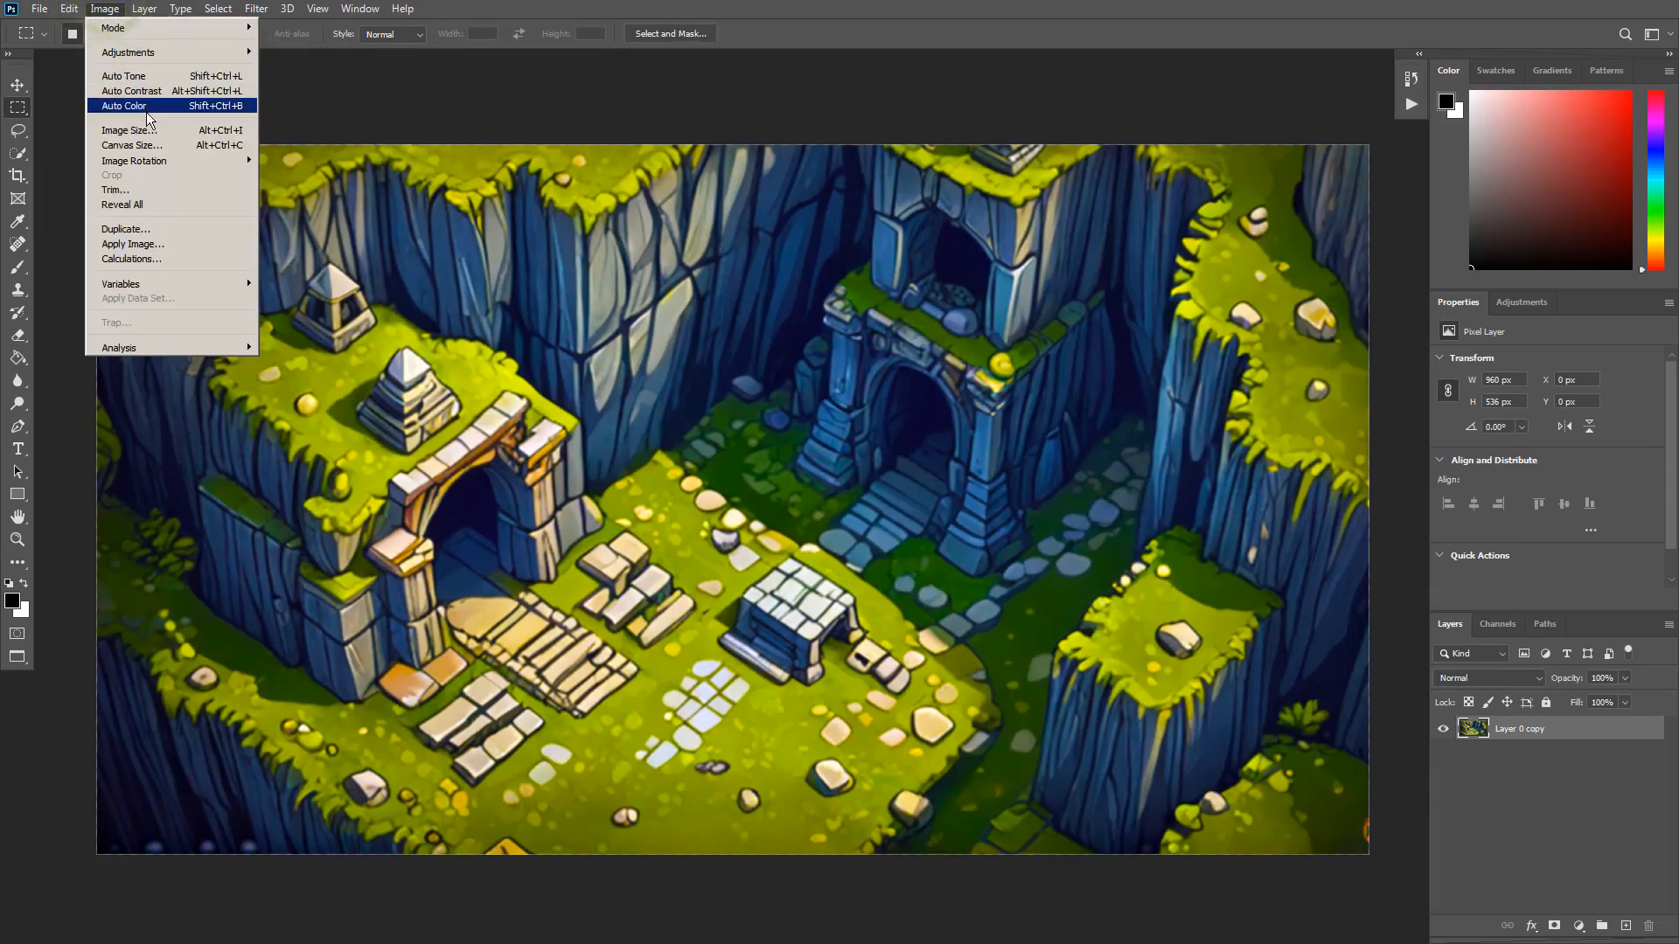
click(145, 108)
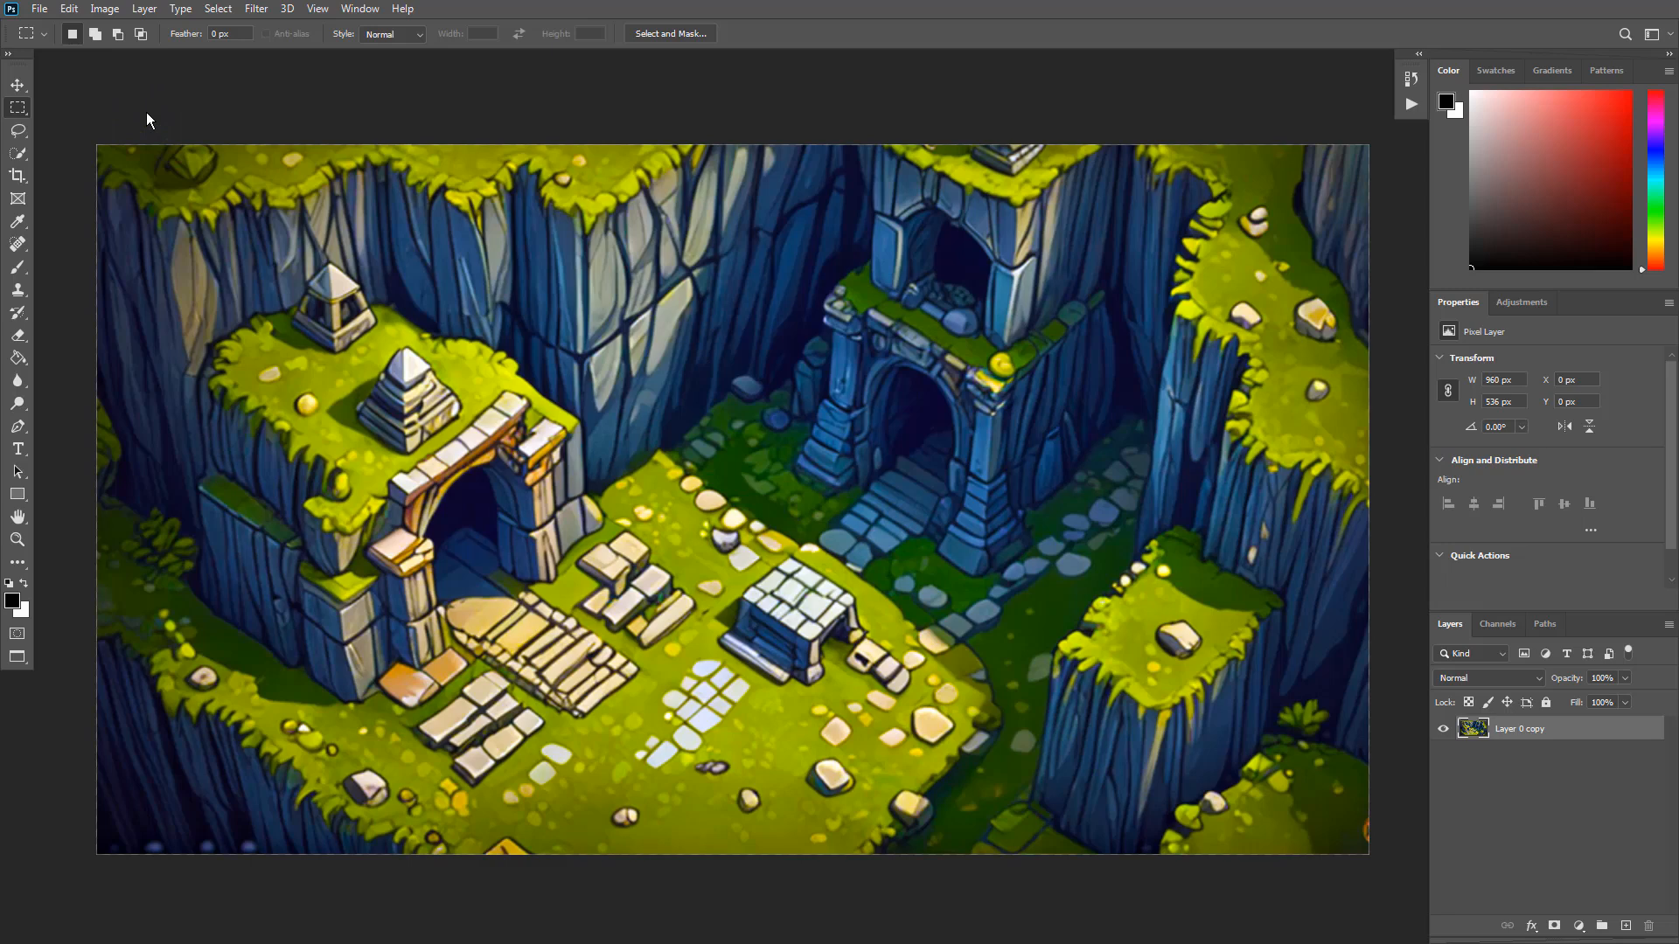
click(104, 9)
click(128, 108)
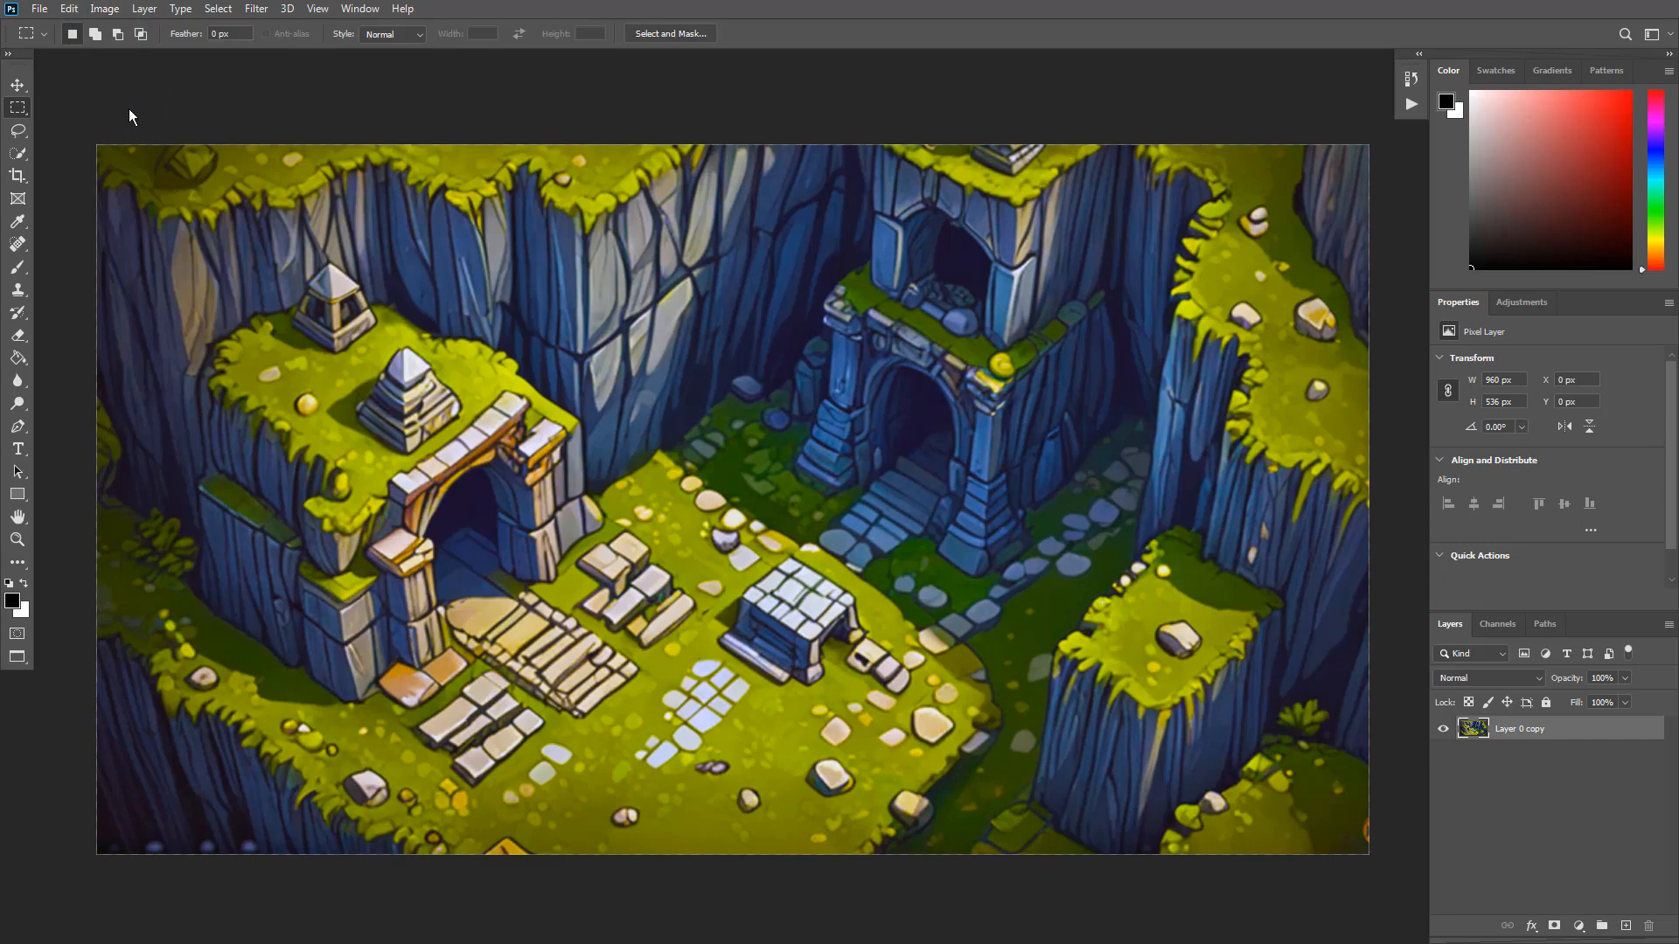
Darken the image's midtones with Levels by setting the RGB midtone input to 0.88.
click(104, 9)
mouse_move(131, 52)
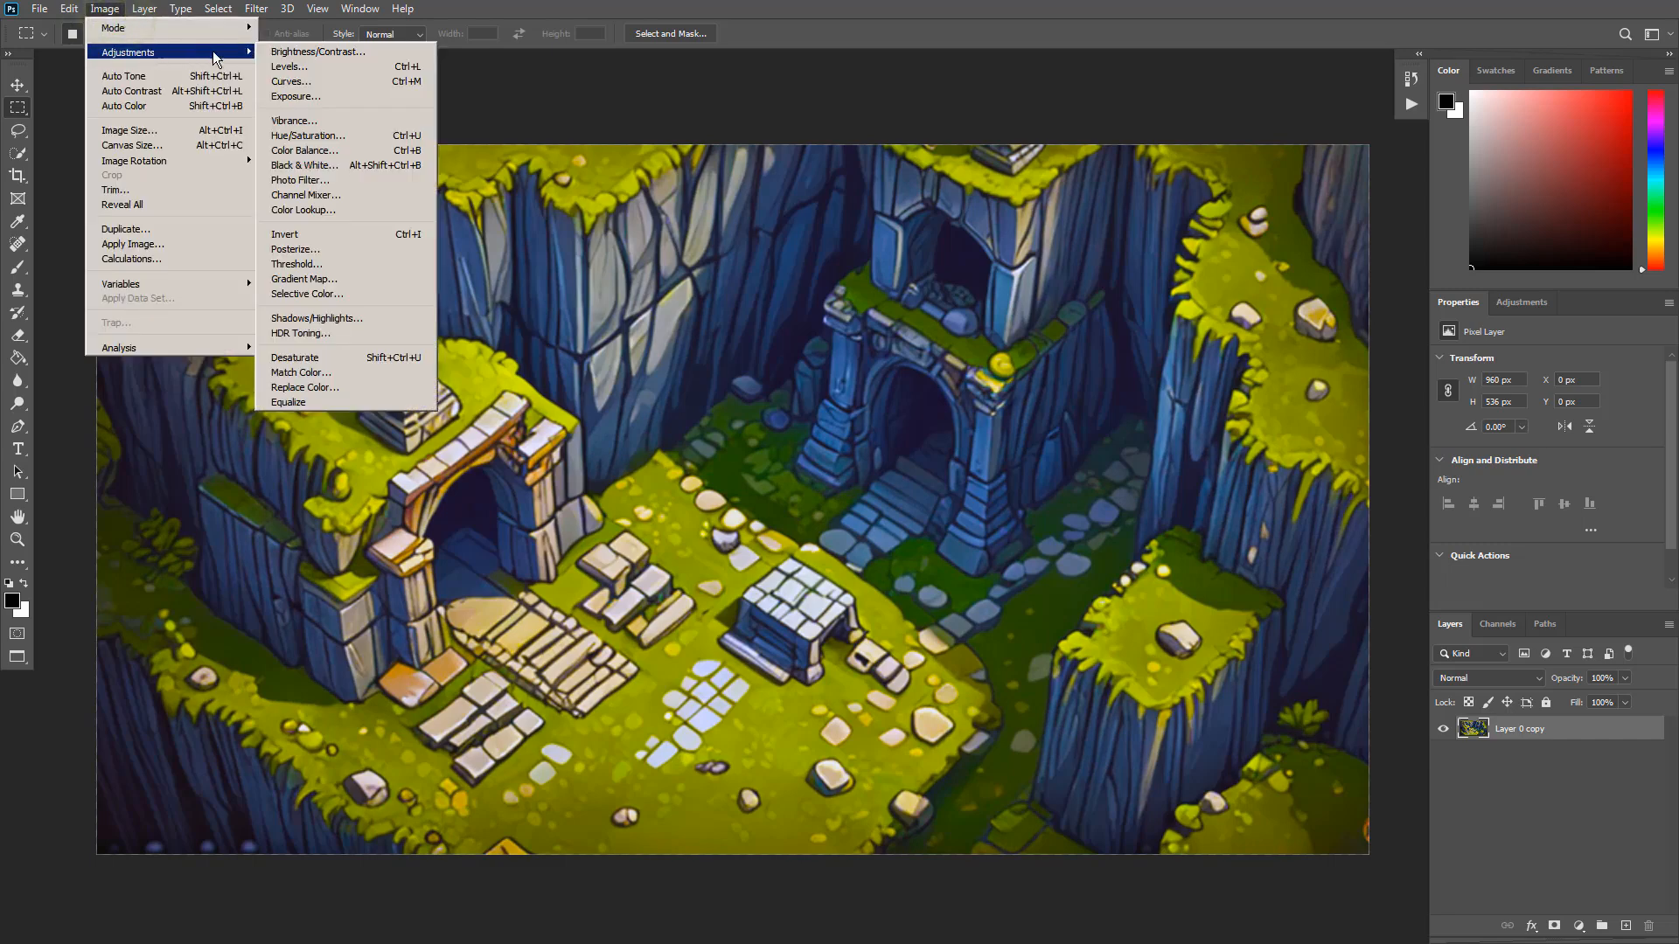
click(320, 67)
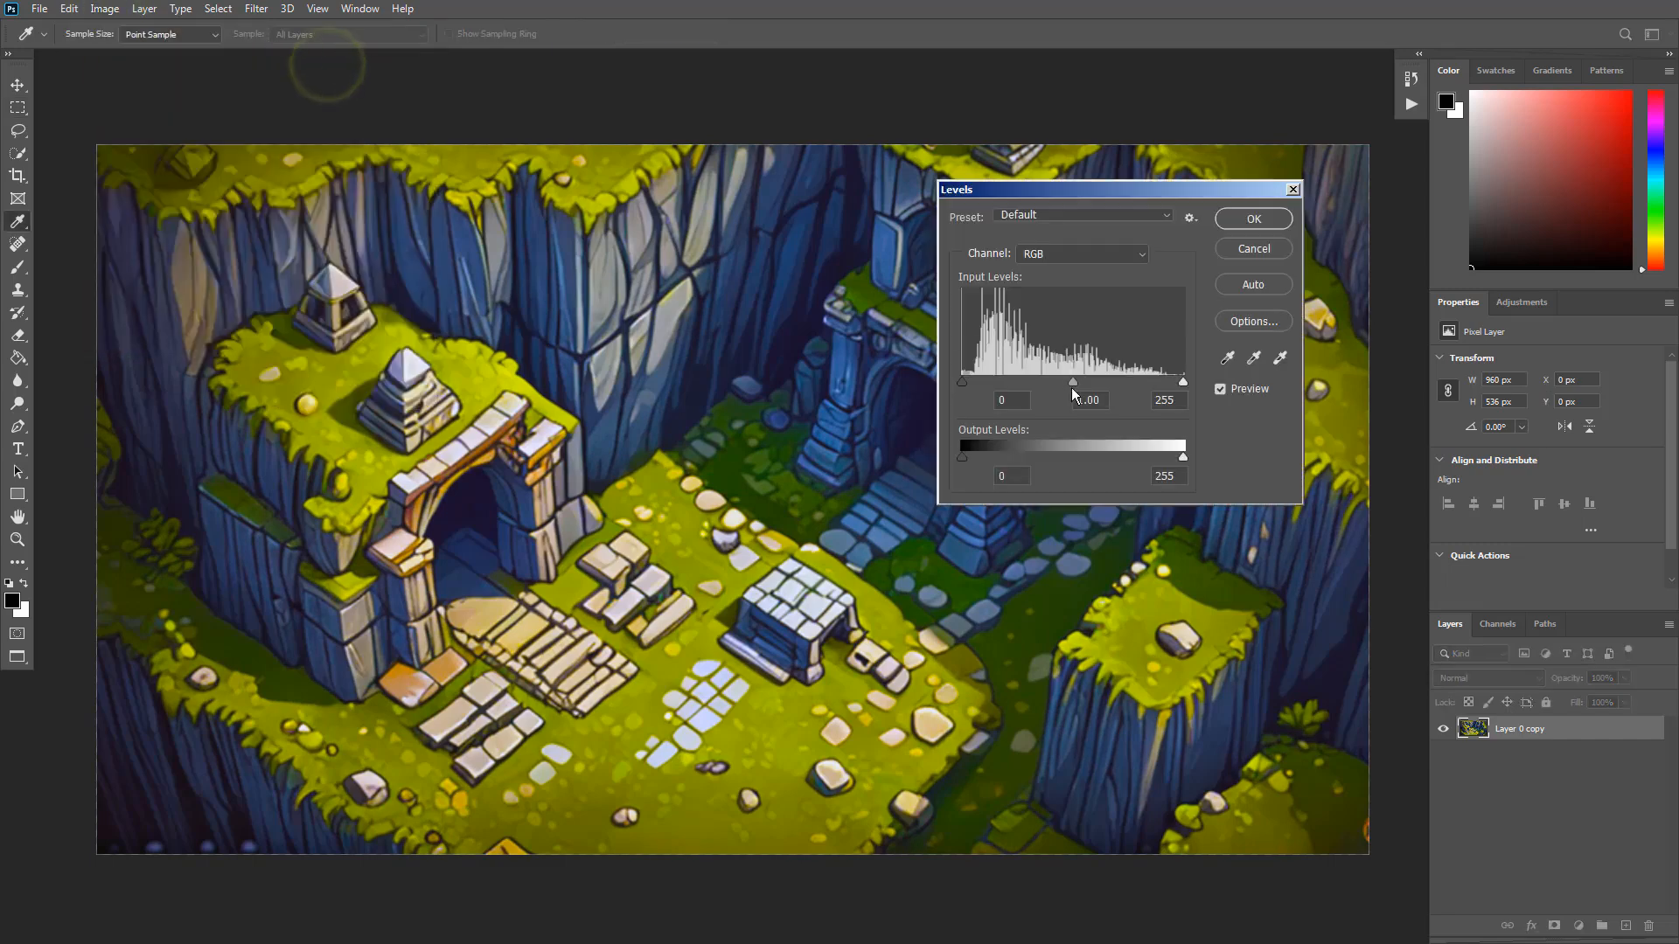
drag(1075, 382, 1082, 383)
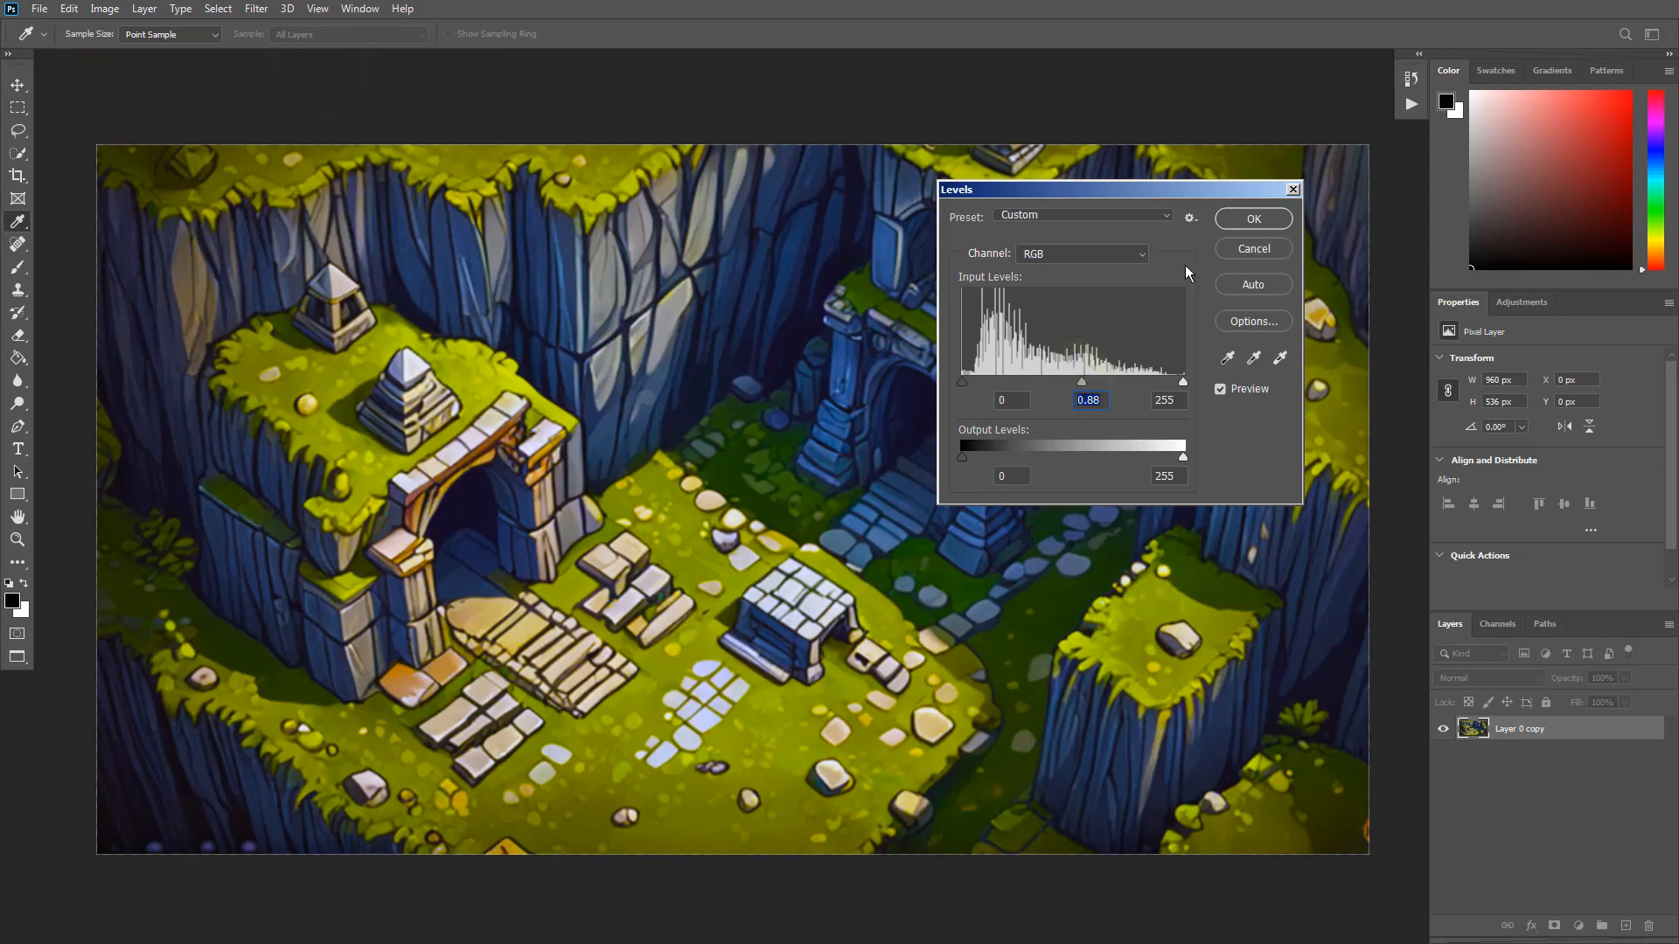
click(1242, 221)
Adjust the image's exposure to +0.29 with an offset of -0.0020.
click(104, 9)
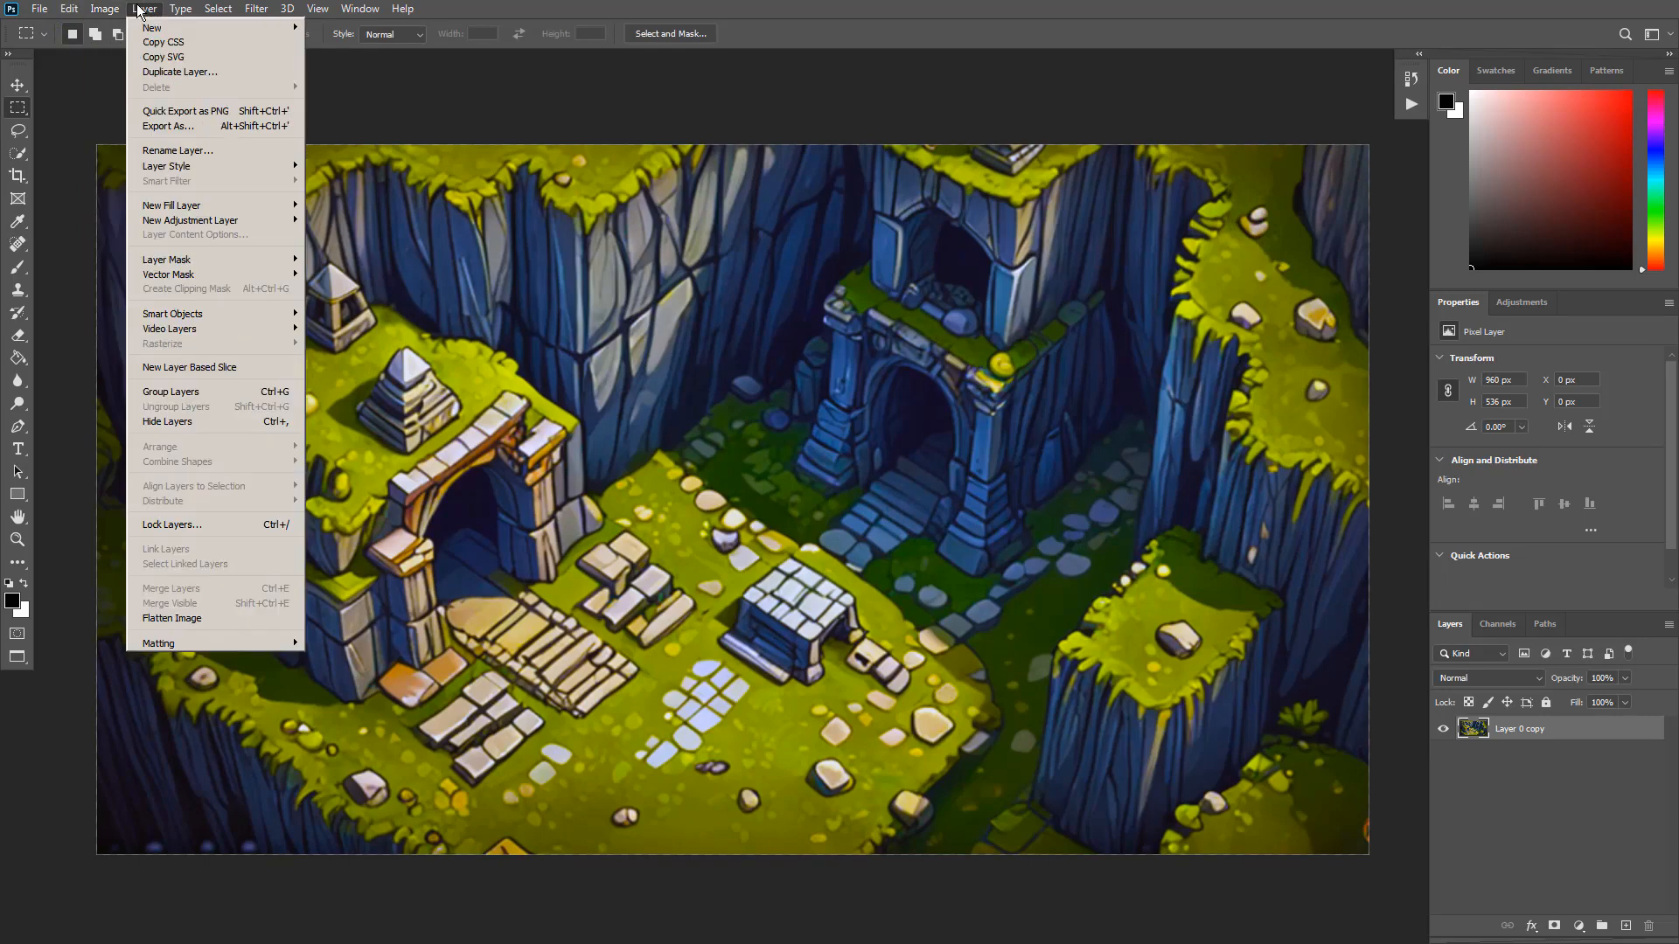
mouse_move(131, 52)
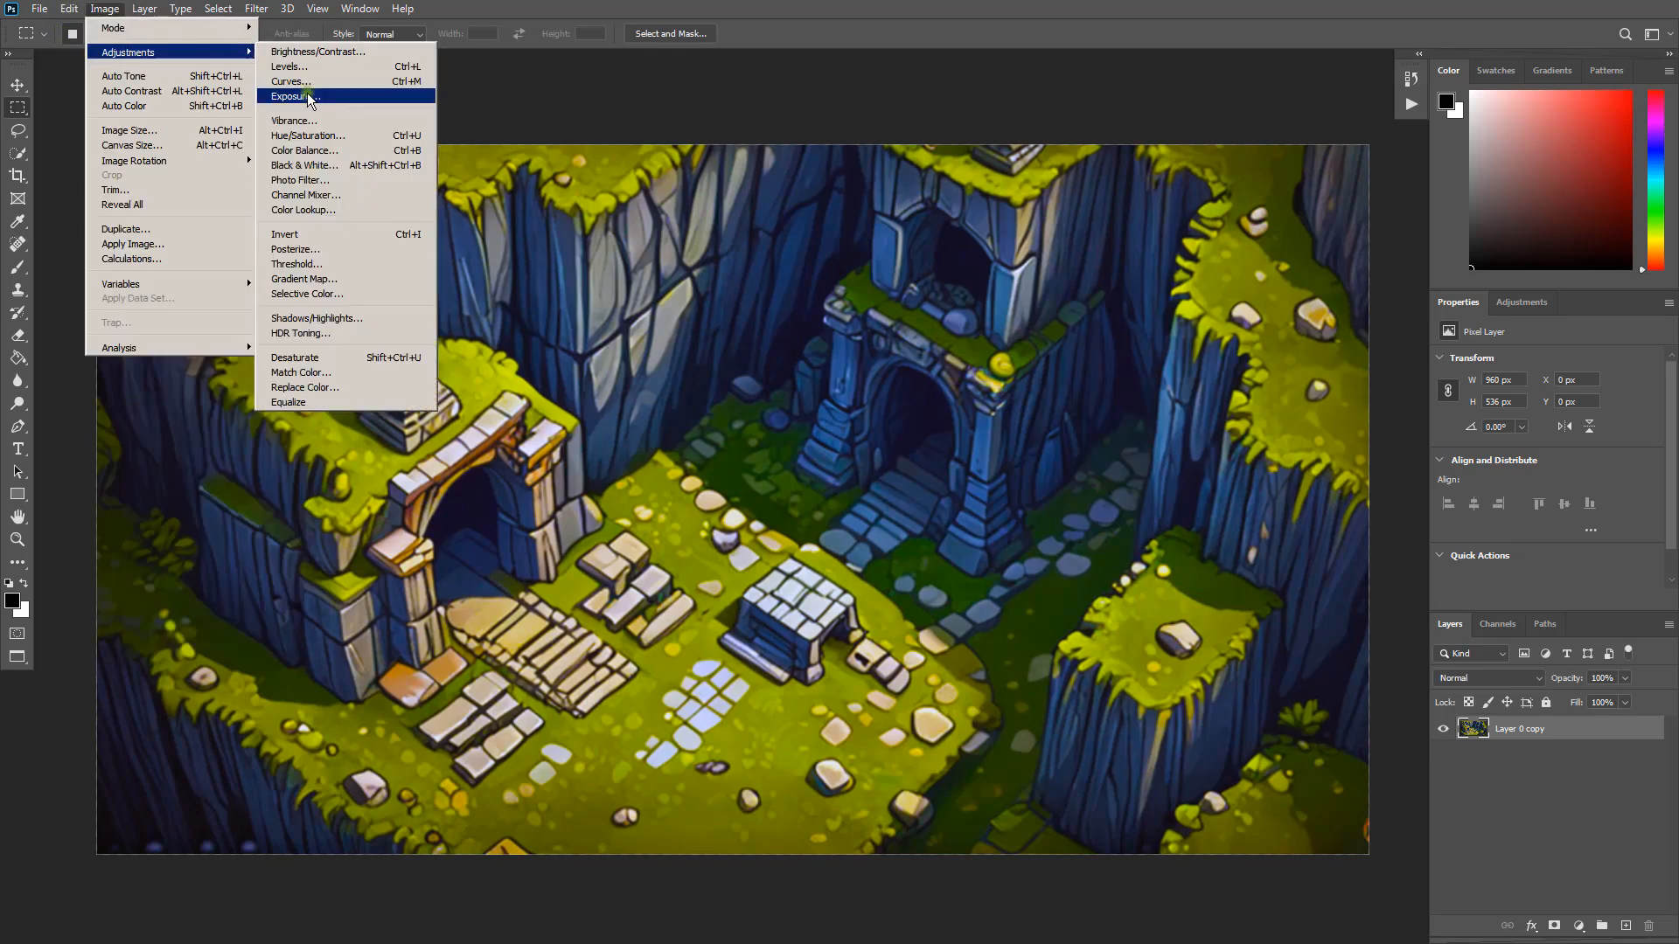
click(297, 93)
drag(1156, 429, 1154, 469)
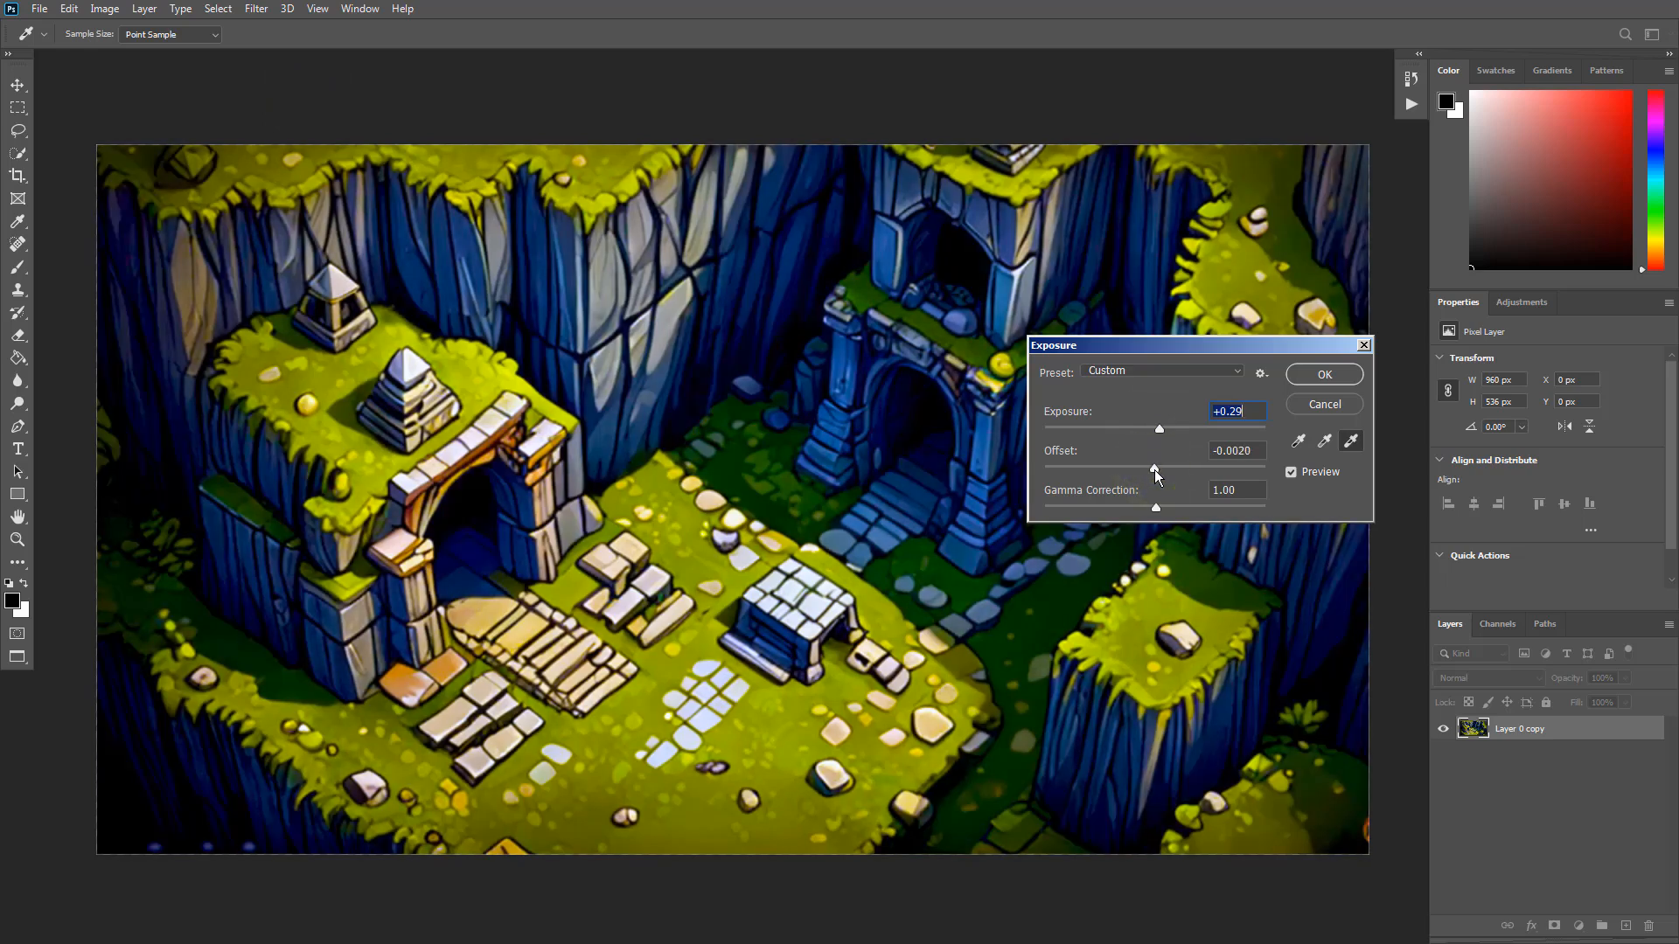
click(1322, 374)
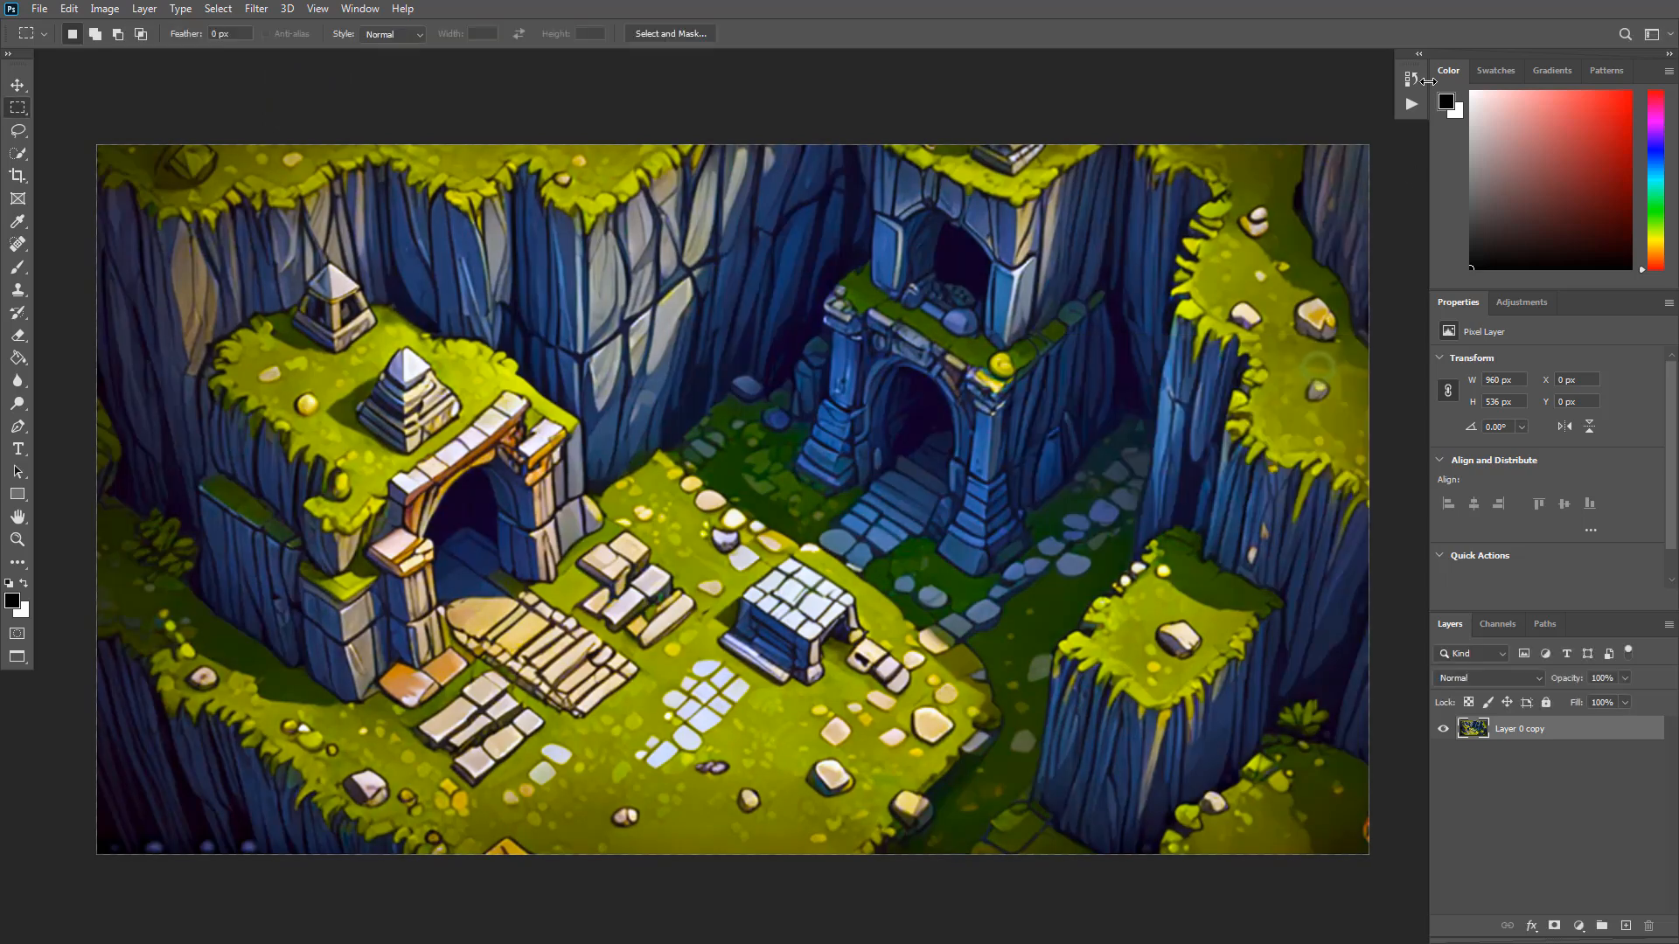
Compare the image's Vibrance and Exposure history states several times, ending on the Exposure state.
click(1411, 79)
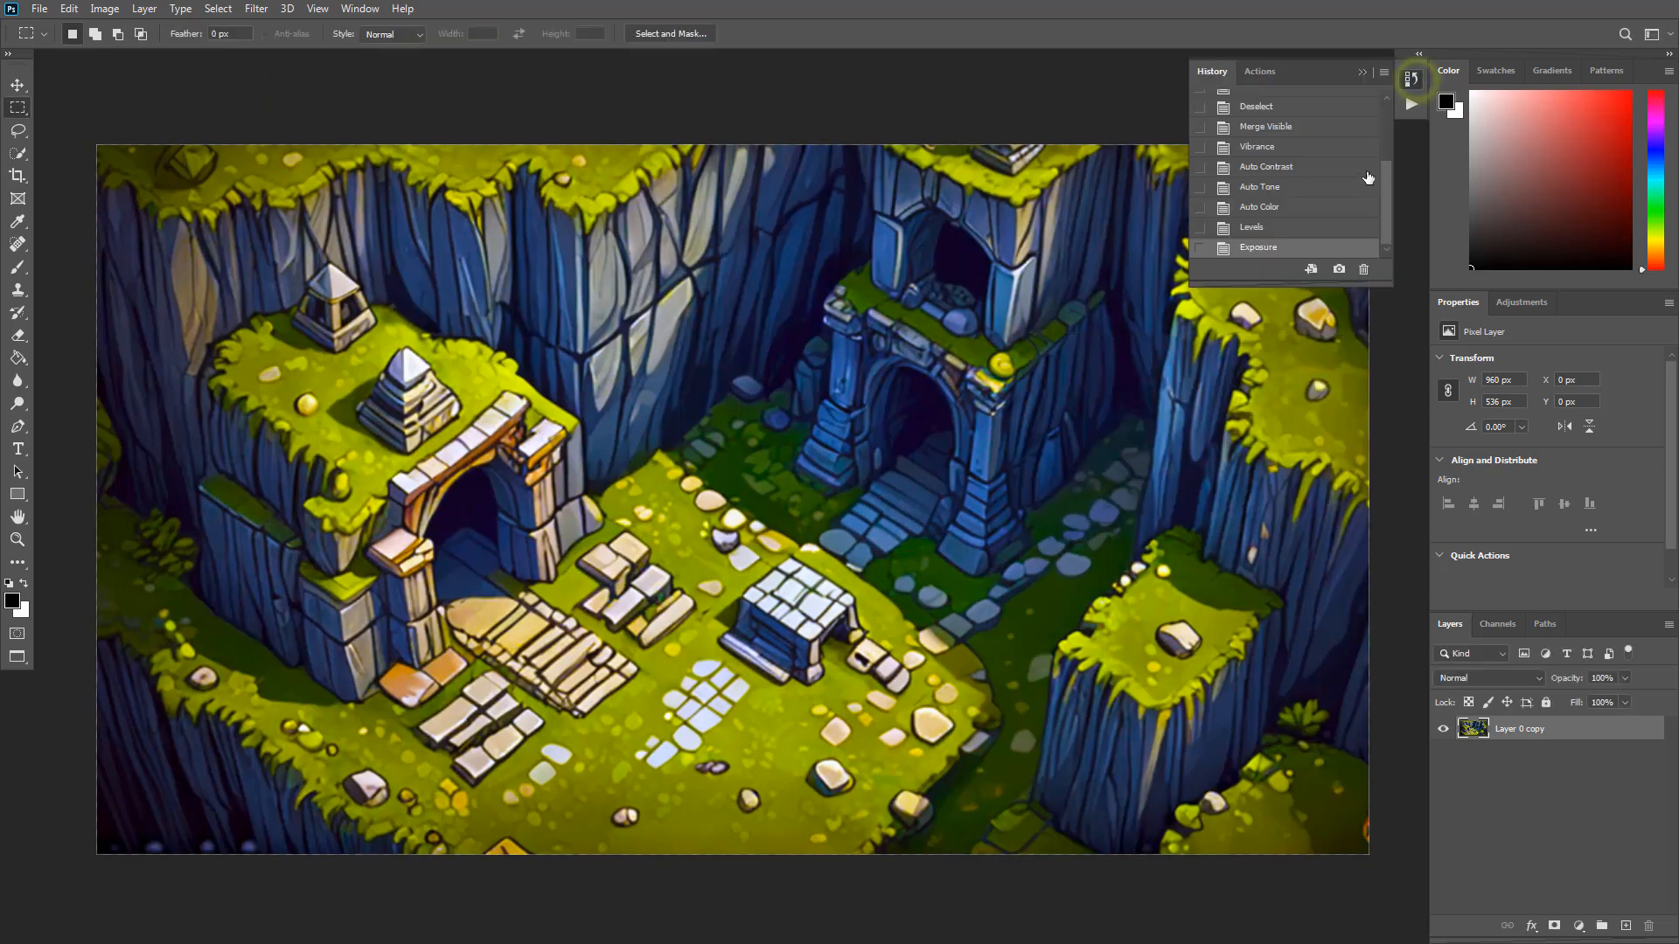
click(1311, 153)
click(1316, 248)
click(1268, 153)
click(1283, 248)
click(1267, 151)
click(1279, 247)
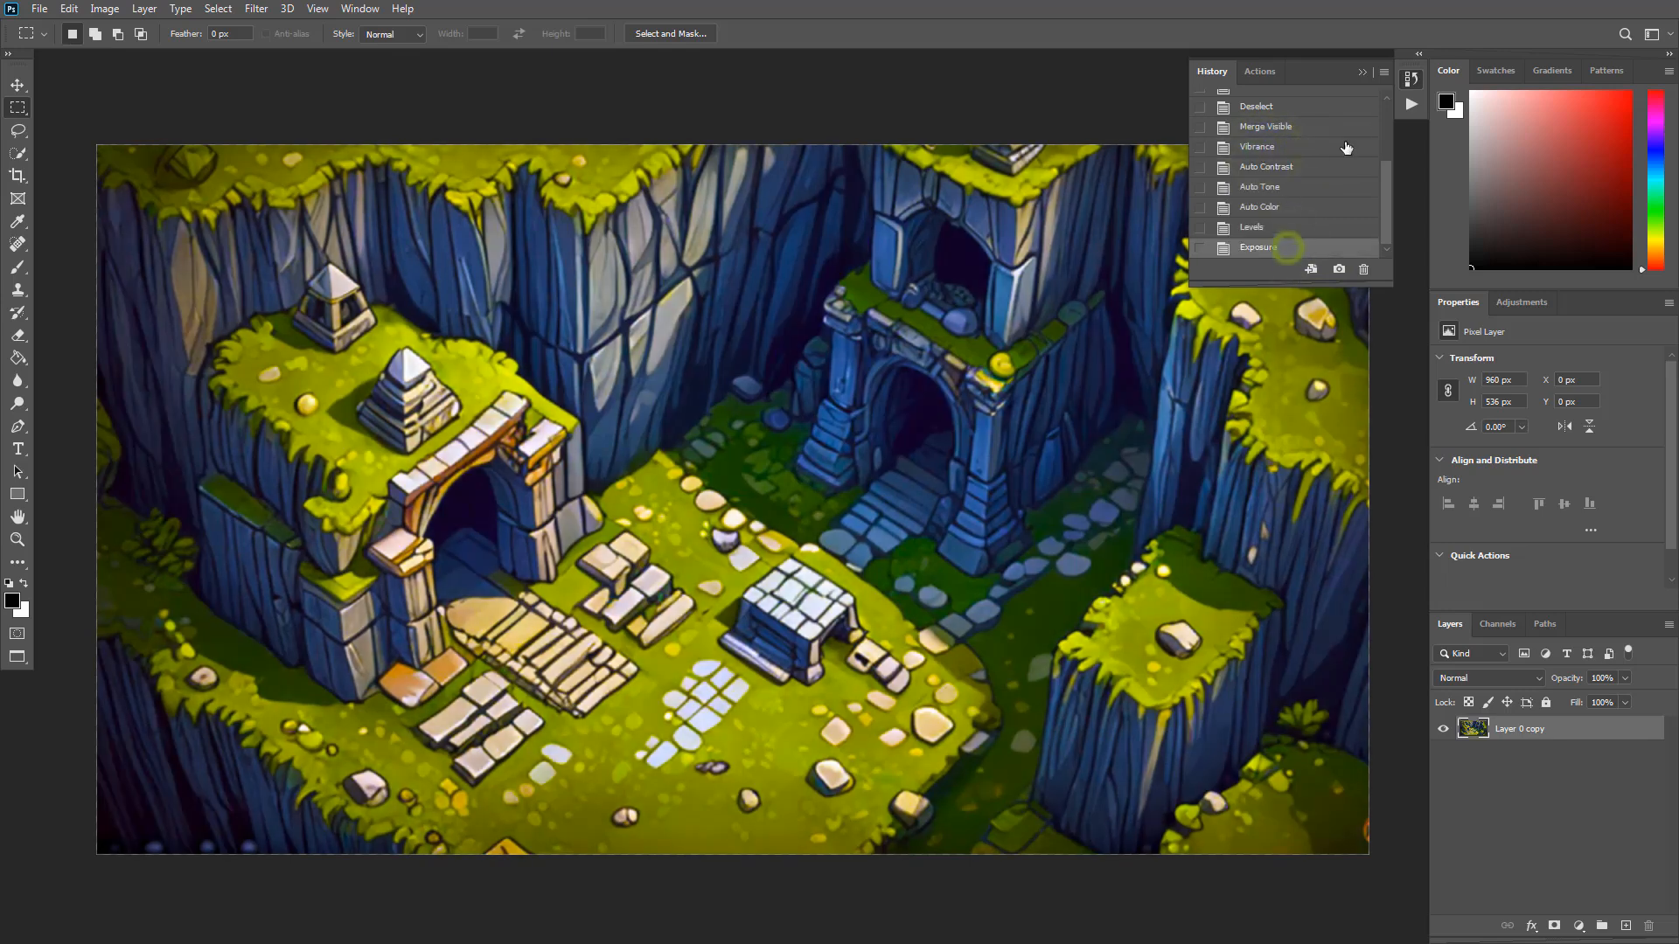
click(1403, 83)
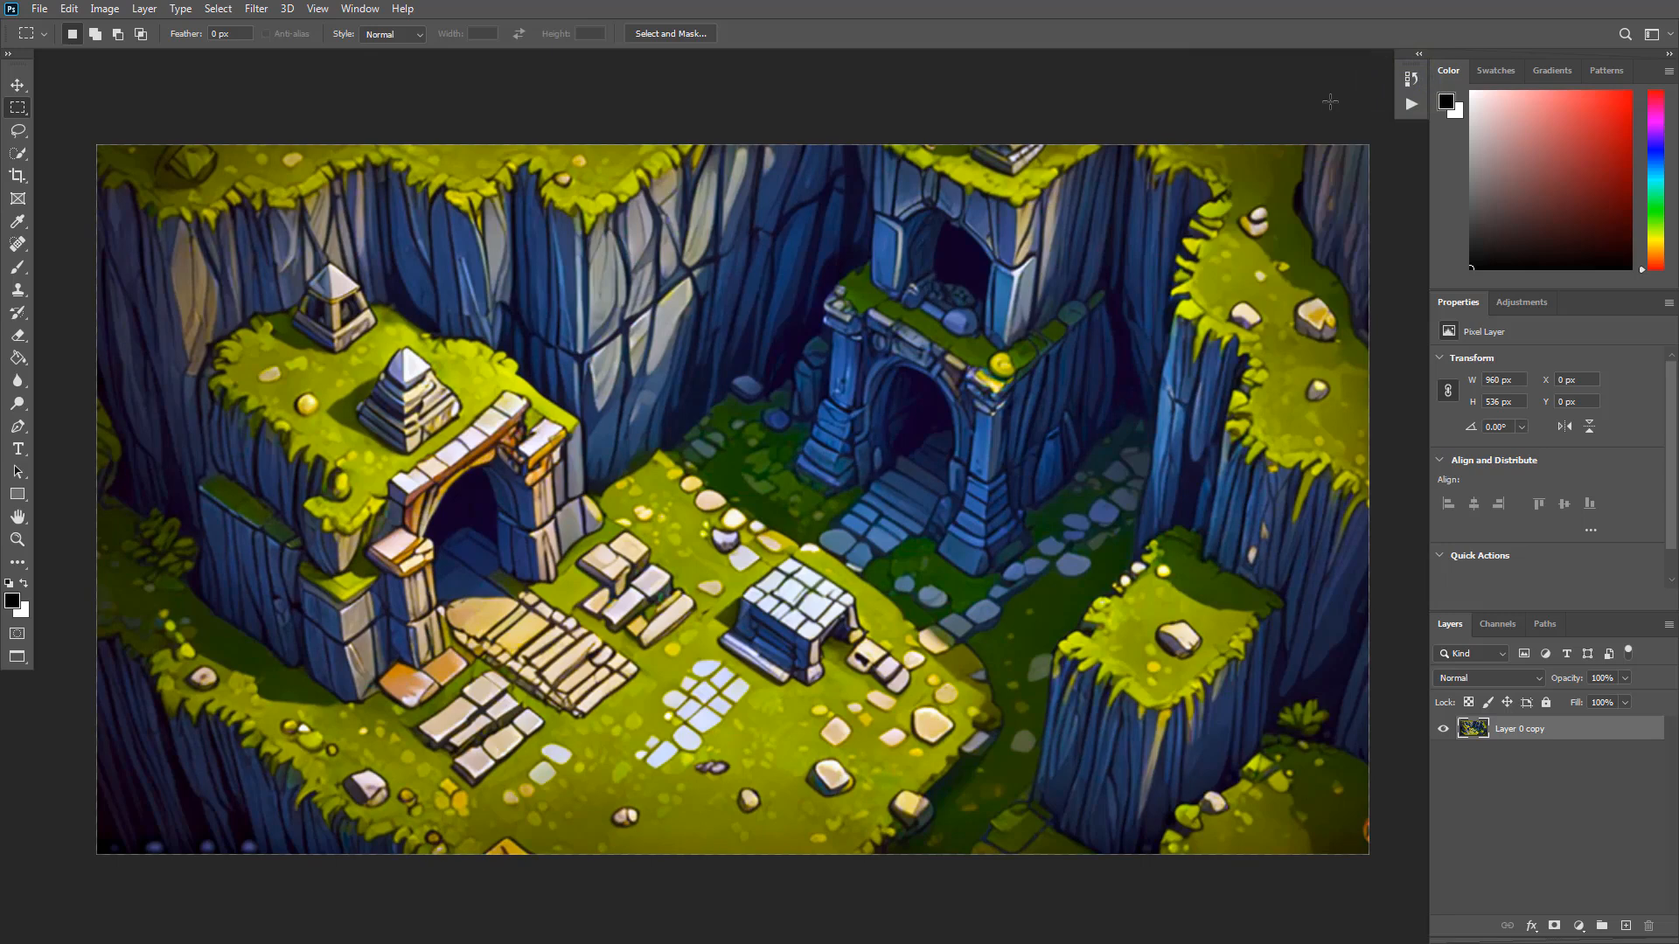